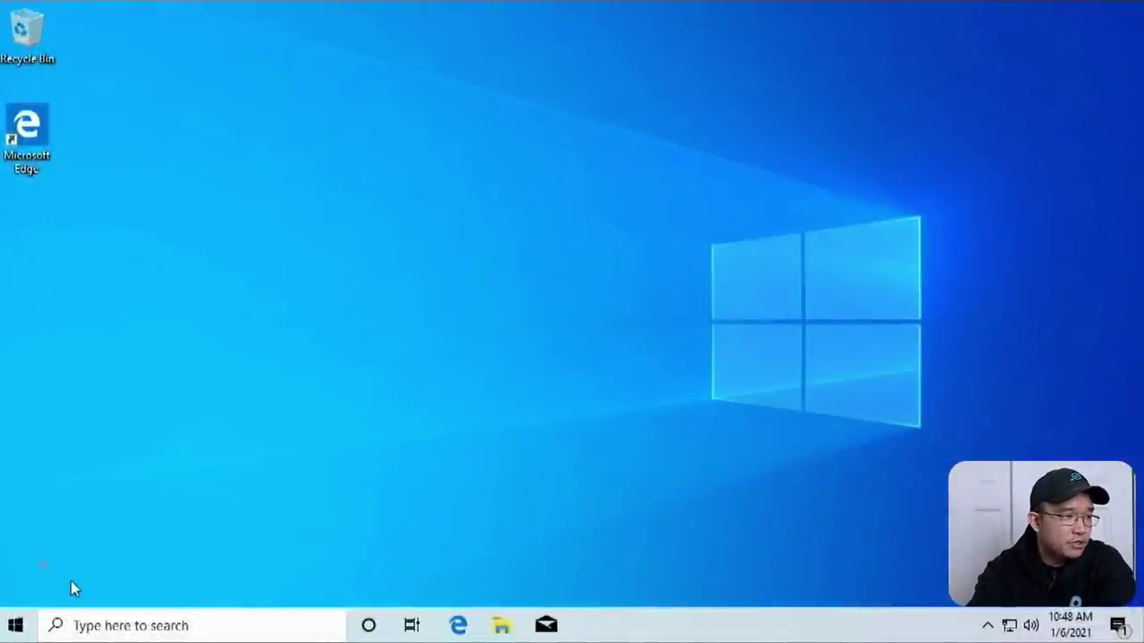
Check the Windows edition and version in the PC's system information and close the settings.
{"action": "left_click", "coordinate": [15, 626]}
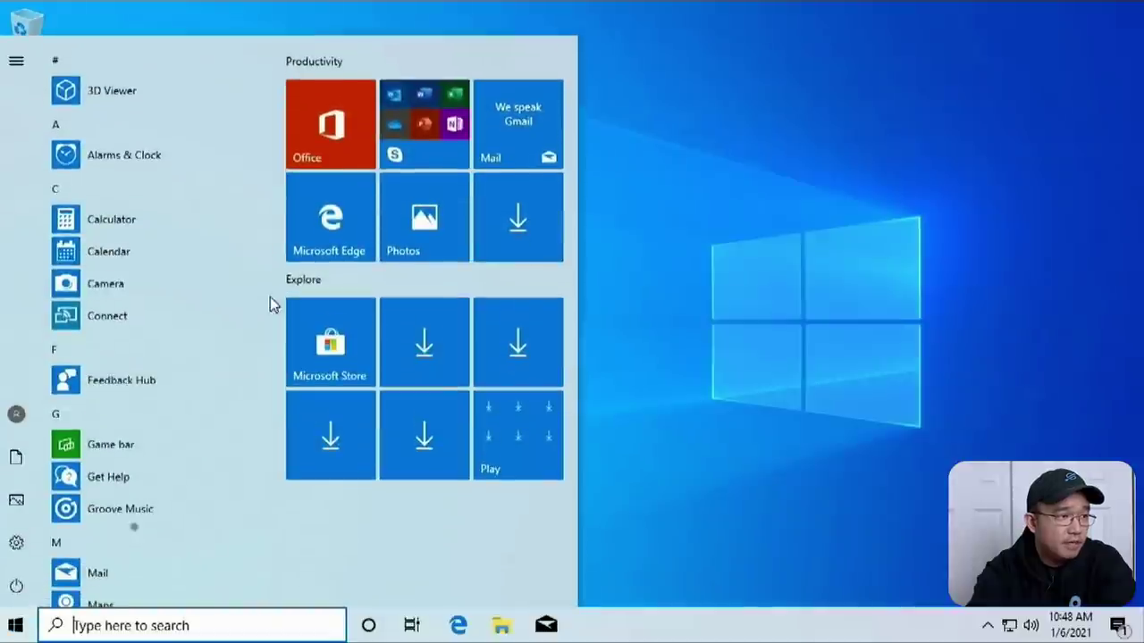
{"action": "right_click", "coordinate": [16, 626]}
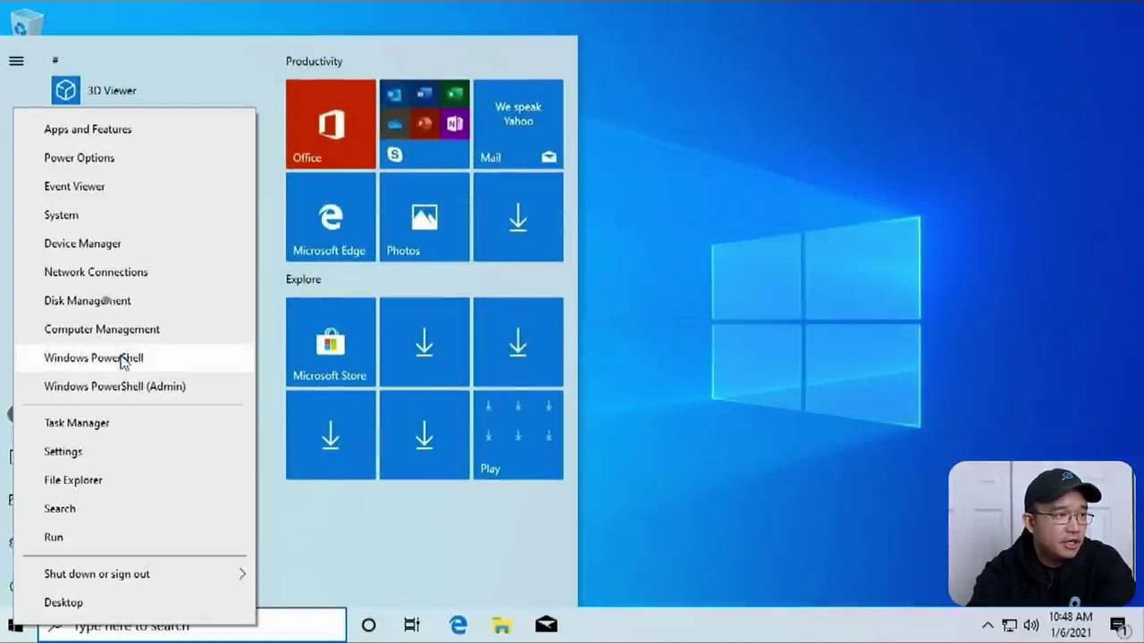
{"action": "left_click", "coordinate": [84, 216]}
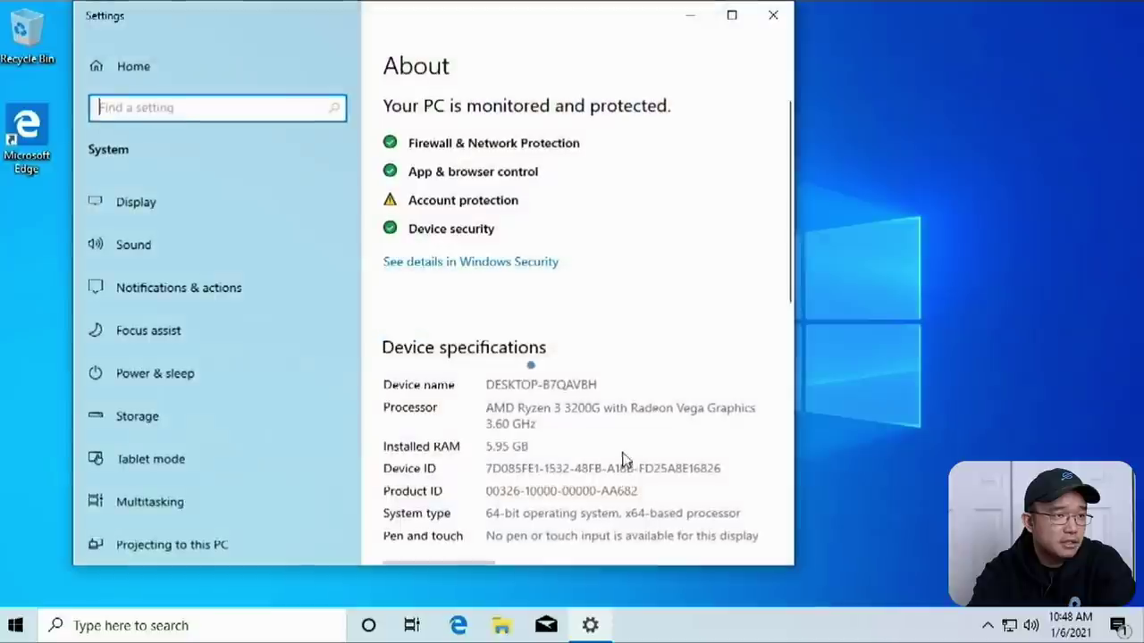
{"action": "scroll", "coordinate": [576, 426], "scroll_direction": "down", "scroll_amount": 5}
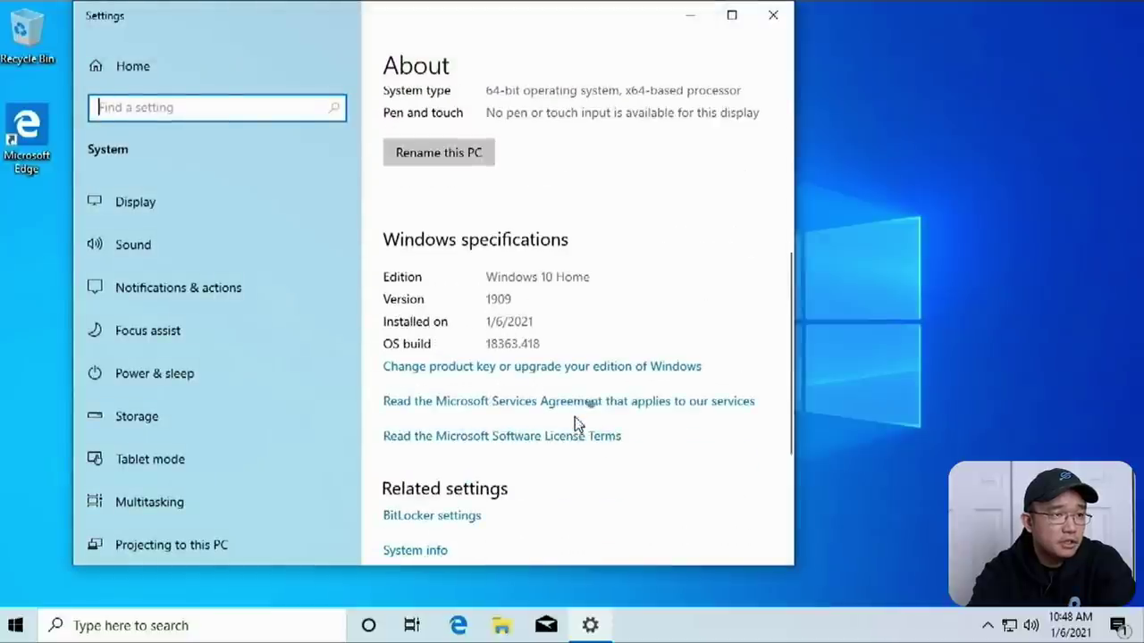
{"action": "left_click", "coordinate": [504, 303]}
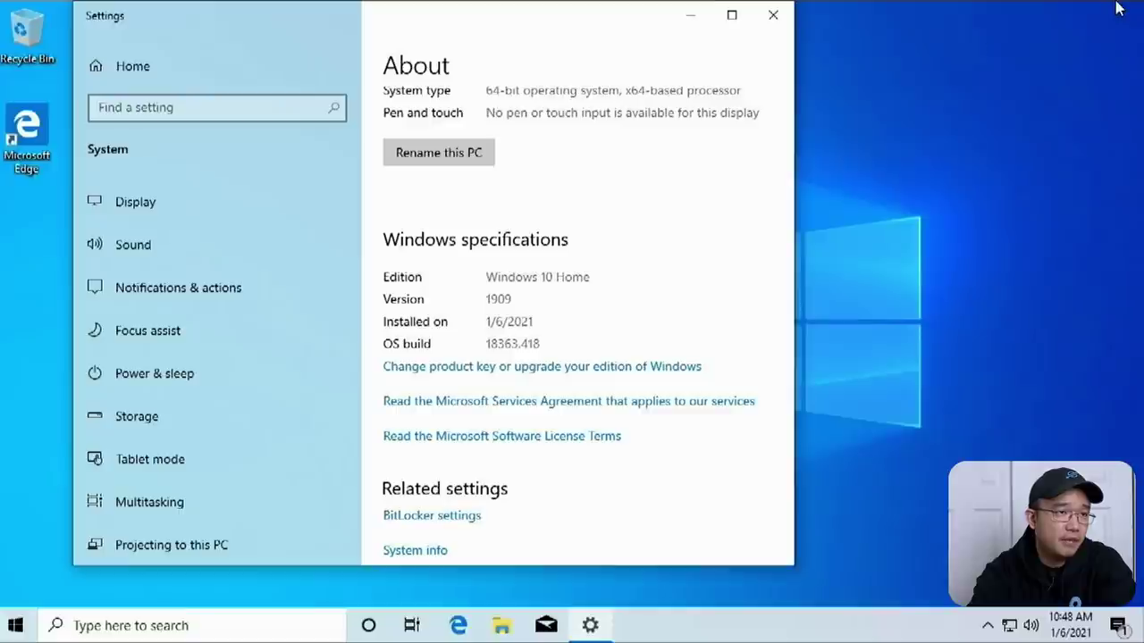
{"action": "left_click", "coordinate": [775, 16]}
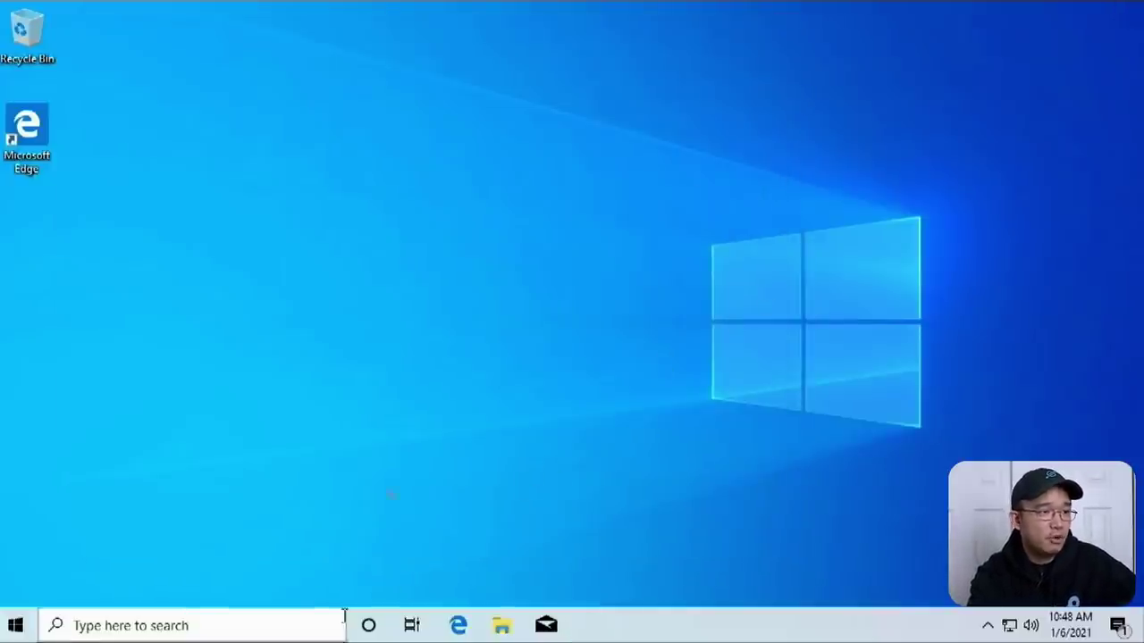
Switch to Microsoft Edge and go to google.com.
{"action": "left_click", "coordinate": [457, 625]}
{"action": "left_click", "coordinate": [320, 74]}
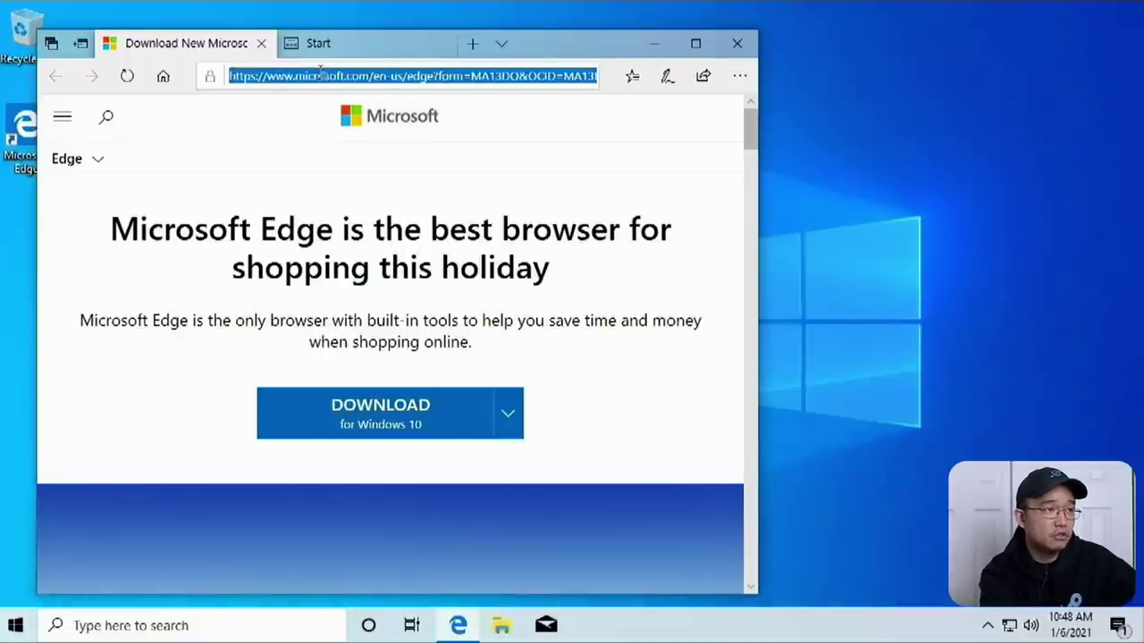
{"action": "type", "text": "google.com"}
{"action": "key", "text": "Return"}
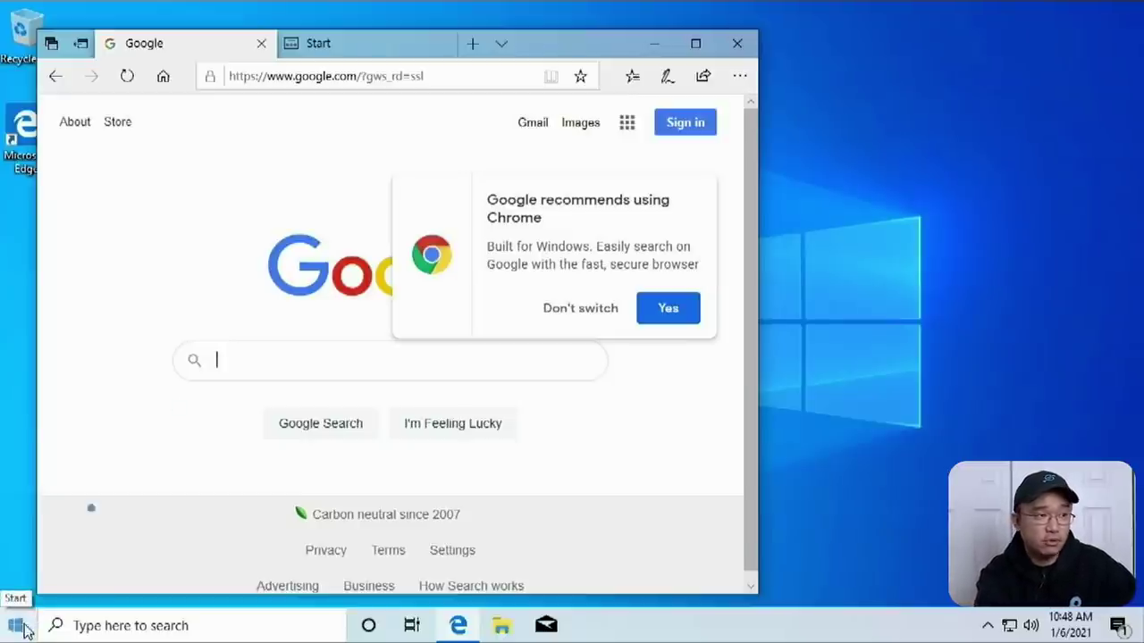
Search Google for rdpwrap and open the stascorp/rdpwrap repository on GitHub.
{"action": "left_click", "coordinate": [288, 360]}
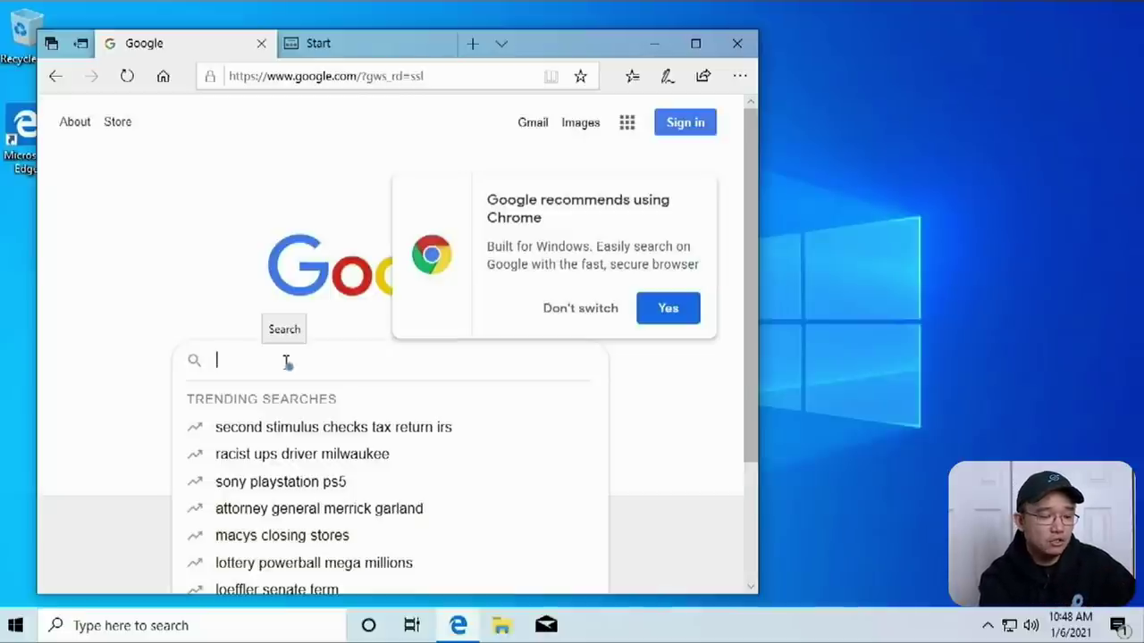
{"action": "type", "text": "rdpwrap"}
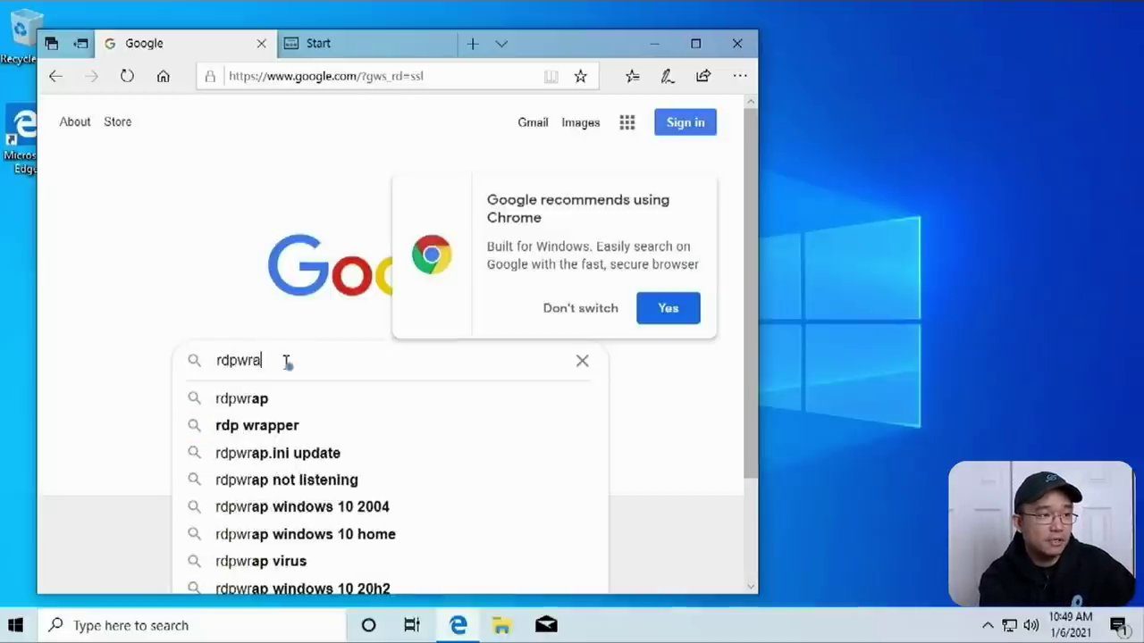
{"action": "key", "text": "Return"}
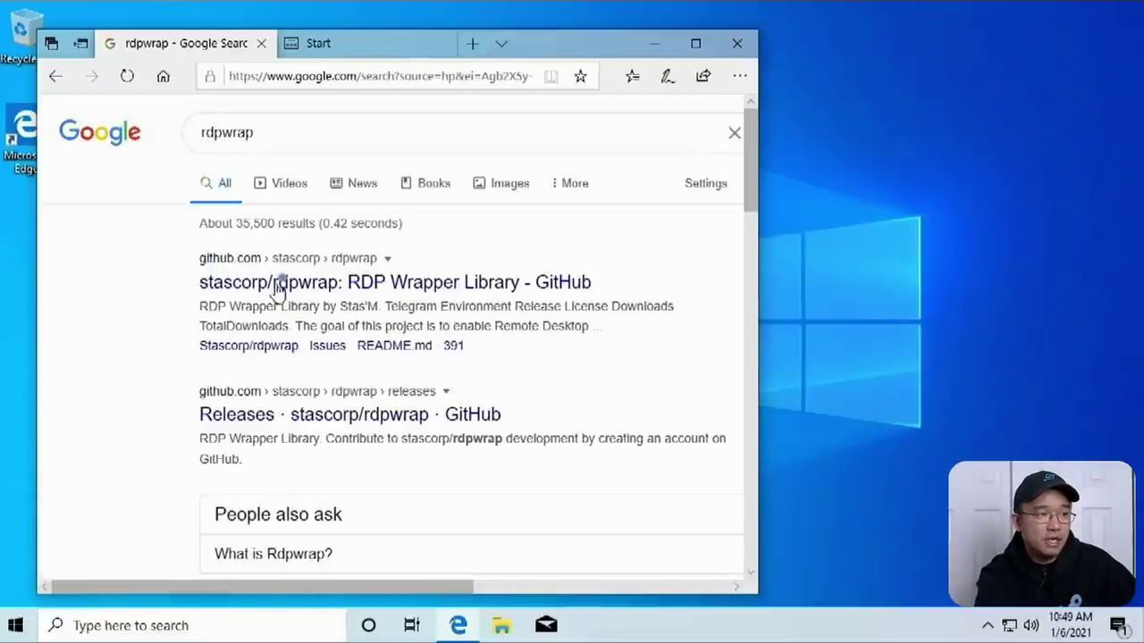
{"action": "left_click", "coordinate": [278, 284]}
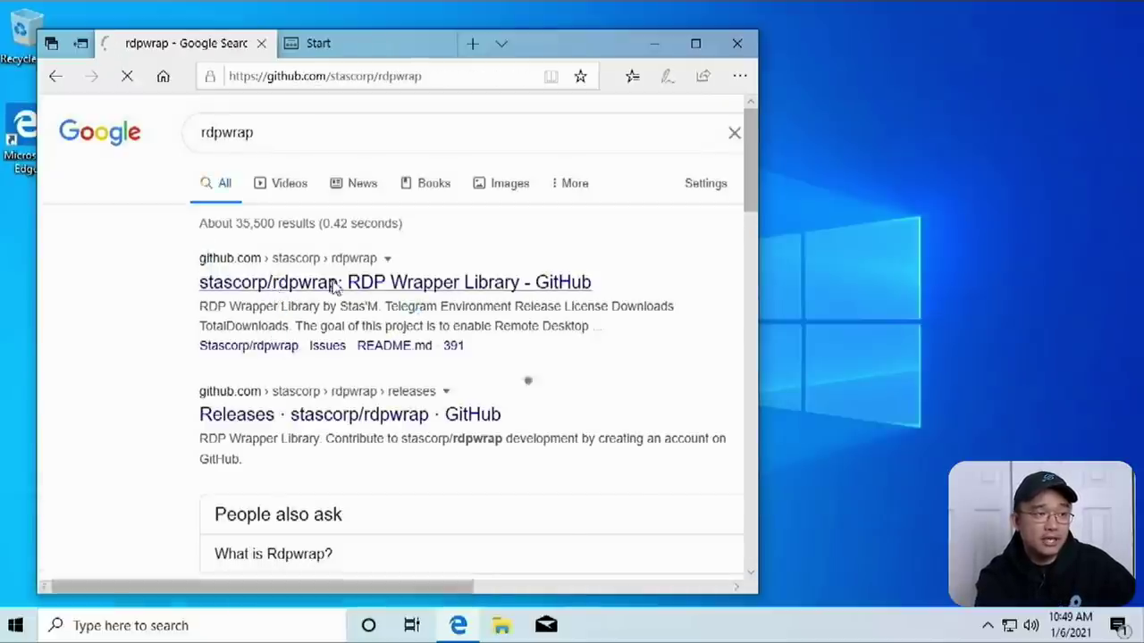
Look through the RDP Wrapper Library readme, including its purpose and supported Windows versions, and return to the repository's file list.
{"action": "scroll", "coordinate": [579, 404], "scroll_direction": "down", "scroll_amount": 15}
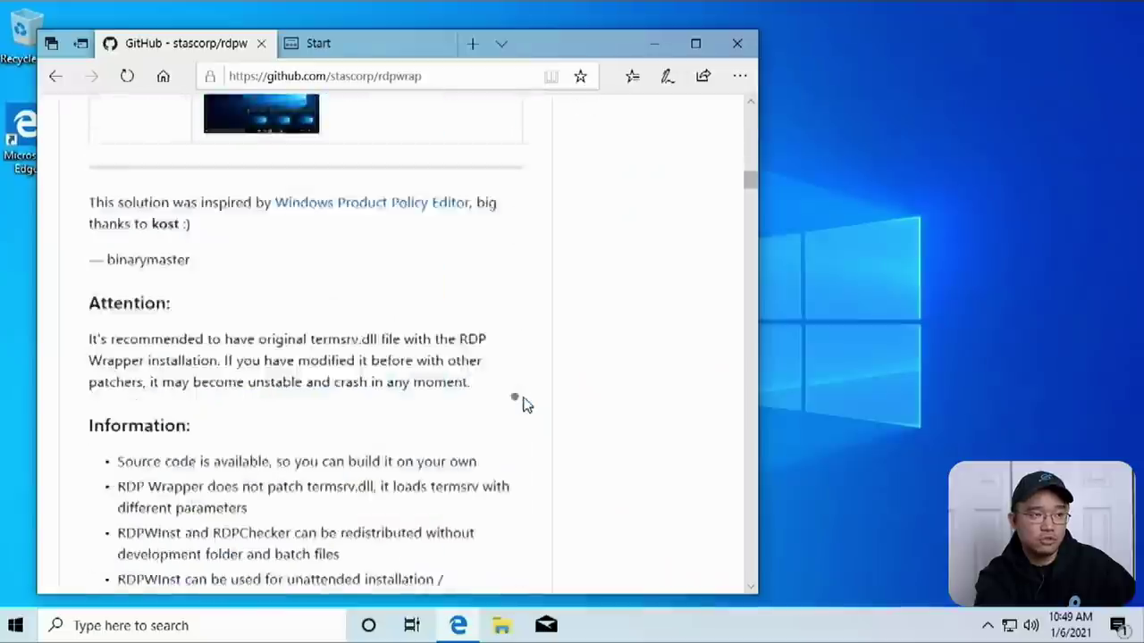
{"action": "left_click_drag", "start_coordinate": [313, 183], "coordinate": [340, 190]}
{"action": "left_click", "coordinate": [348, 199]}
{"action": "scroll", "coordinate": [347, 199], "scroll_direction": "up", "scroll_amount": 4}
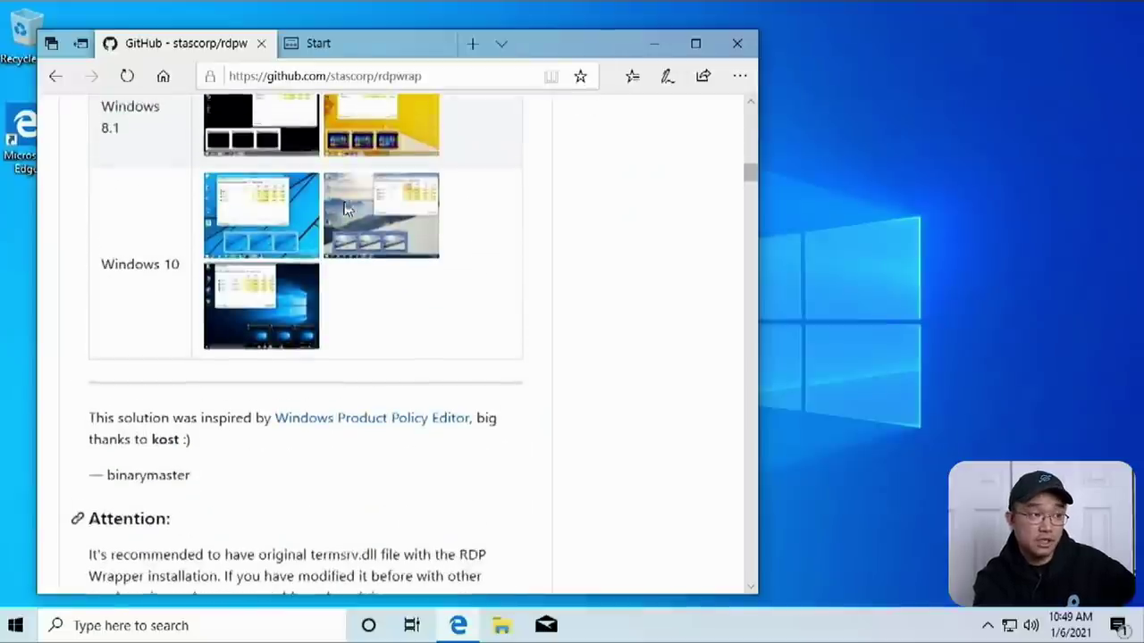
{"action": "scroll", "coordinate": [347, 208], "scroll_direction": "up", "scroll_amount": 3}
{"action": "scroll", "coordinate": [348, 207], "scroll_direction": "up", "scroll_amount": 1}
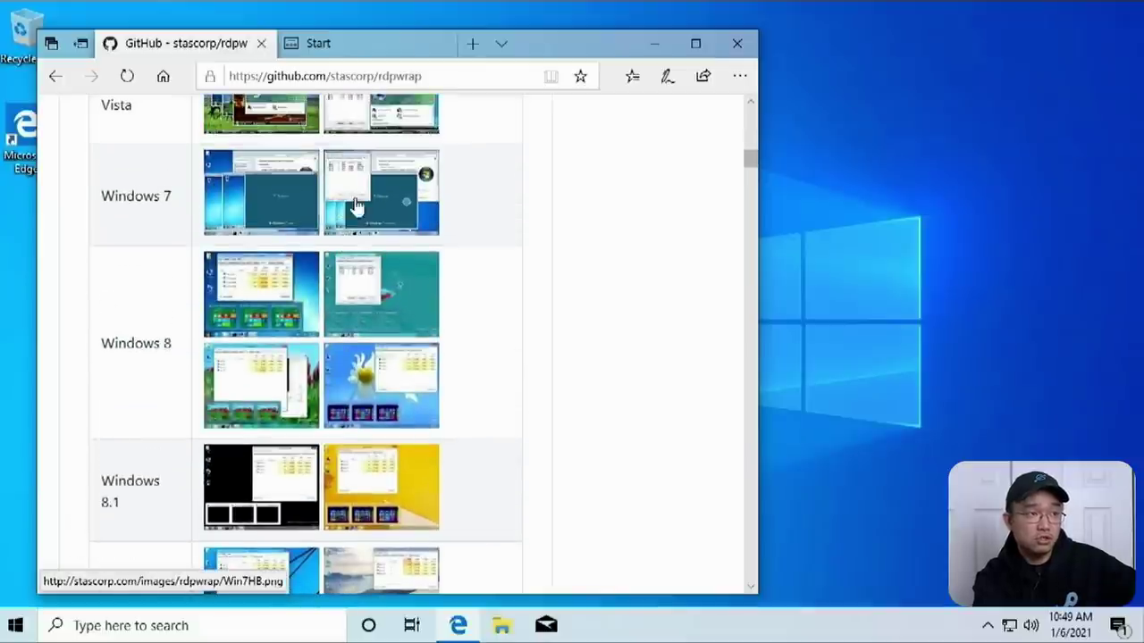
{"action": "scroll", "coordinate": [432, 211], "scroll_direction": "up", "scroll_amount": 4}
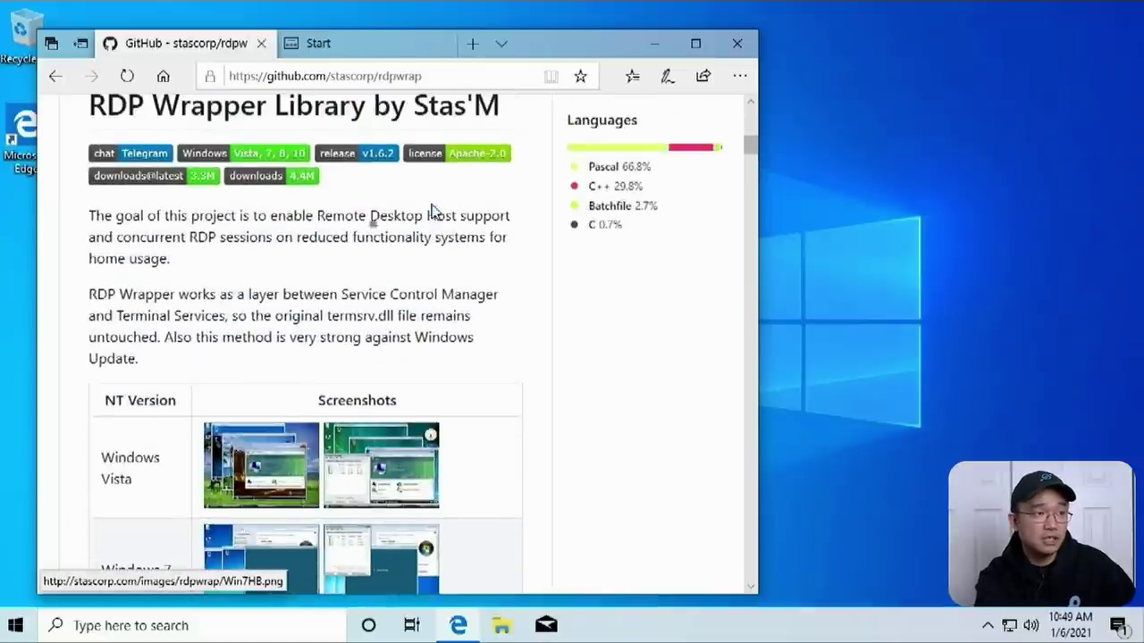
{"action": "scroll", "coordinate": [458, 374], "scroll_direction": "up", "scroll_amount": 5}
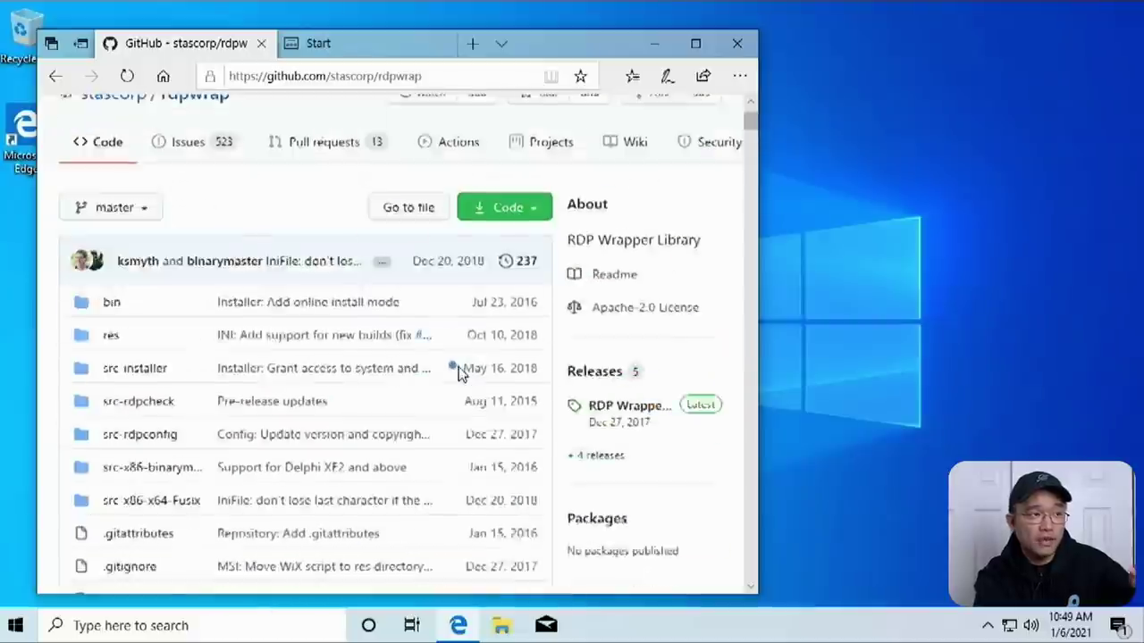
{"action": "scroll", "coordinate": [456, 371], "scroll_direction": "up", "scroll_amount": 1}
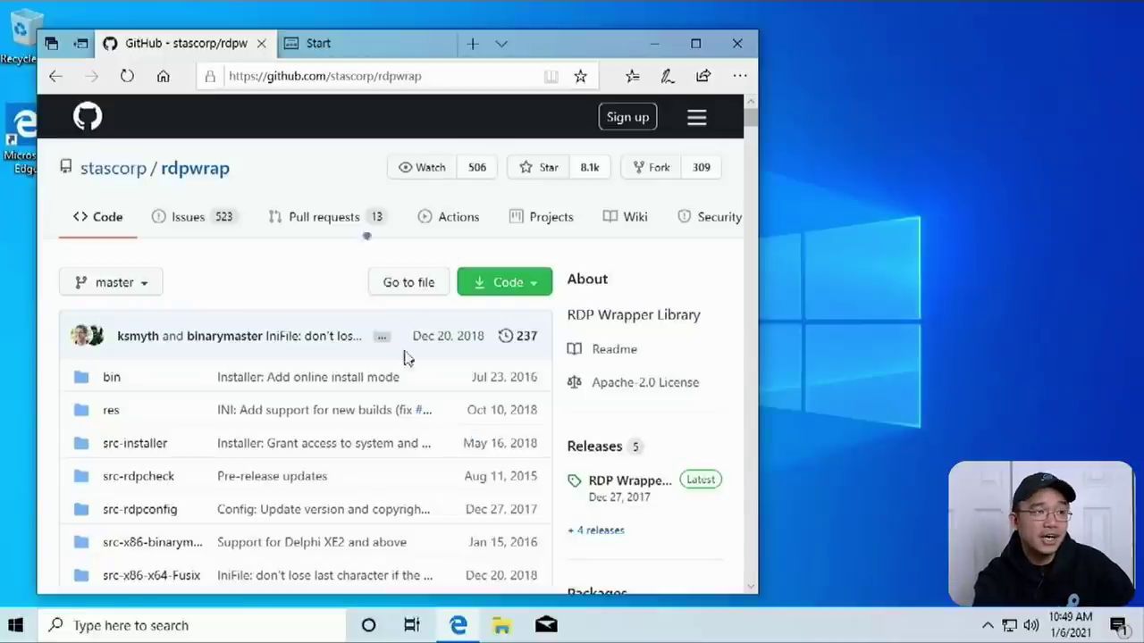
Search for xtightvncserver in the other browser tab and open the Download TightVNC result on tightvnc.com.
{"action": "left_click", "coordinate": [365, 53]}
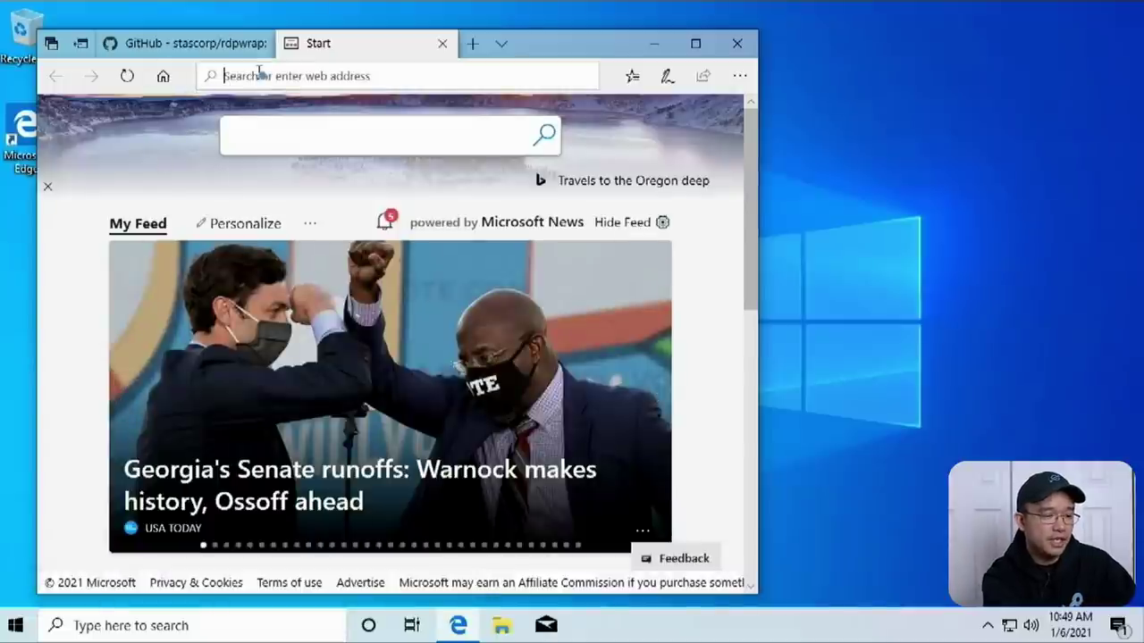
{"action": "type", "text": "xtigh"}
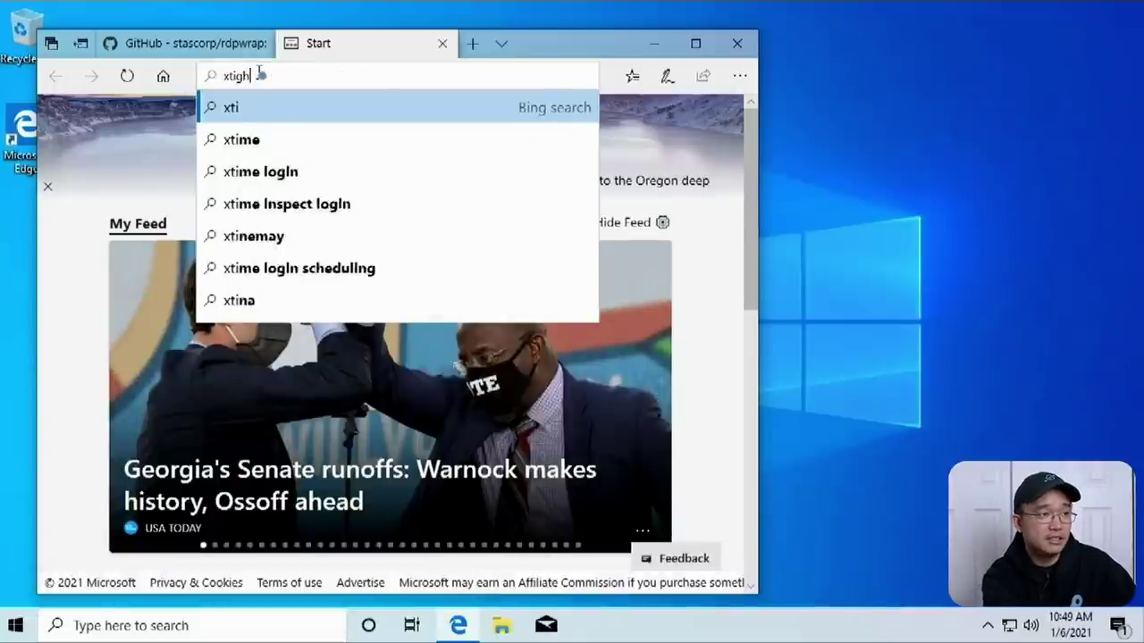
{"action": "type", "text": "tvncserver"}
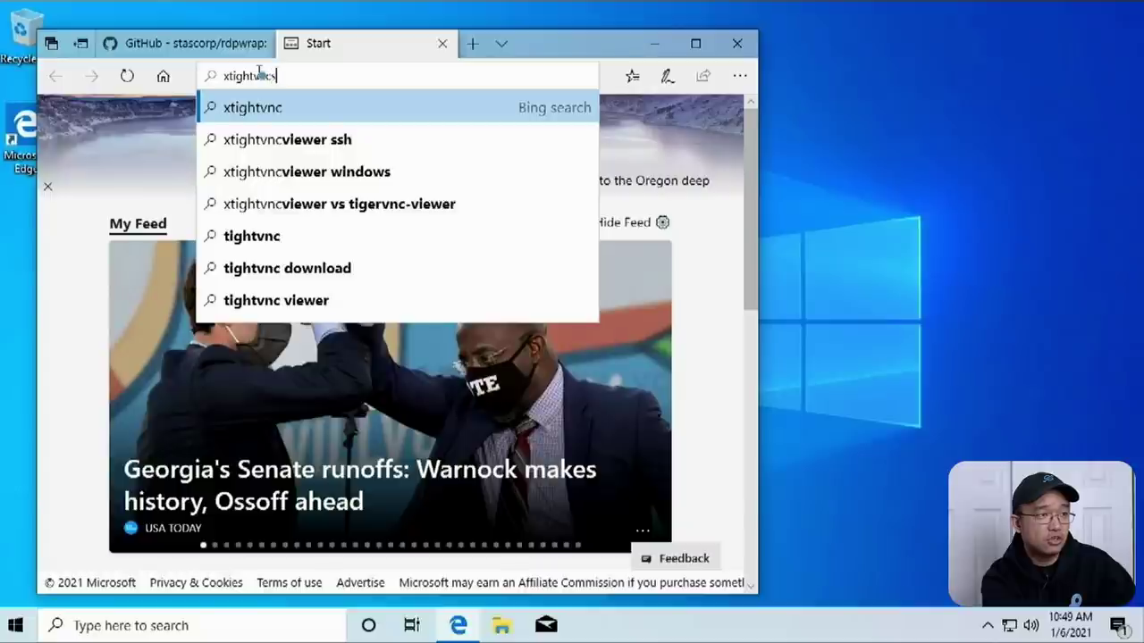
{"action": "key", "text": "Return"}
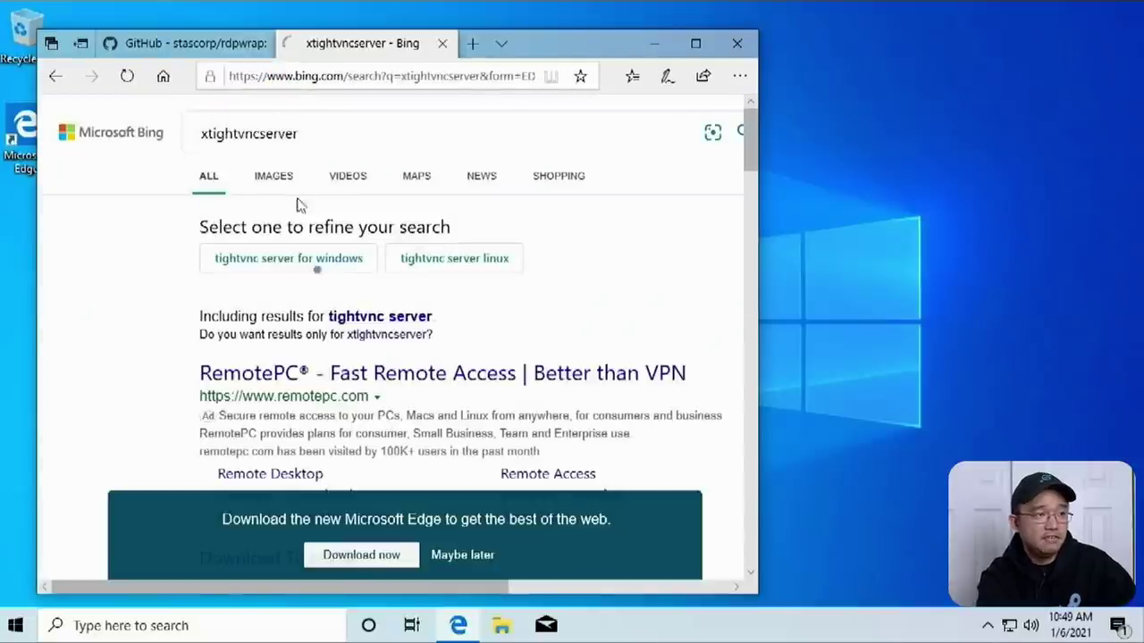
{"action": "scroll", "coordinate": [329, 382], "scroll_direction": "down", "scroll_amount": 8}
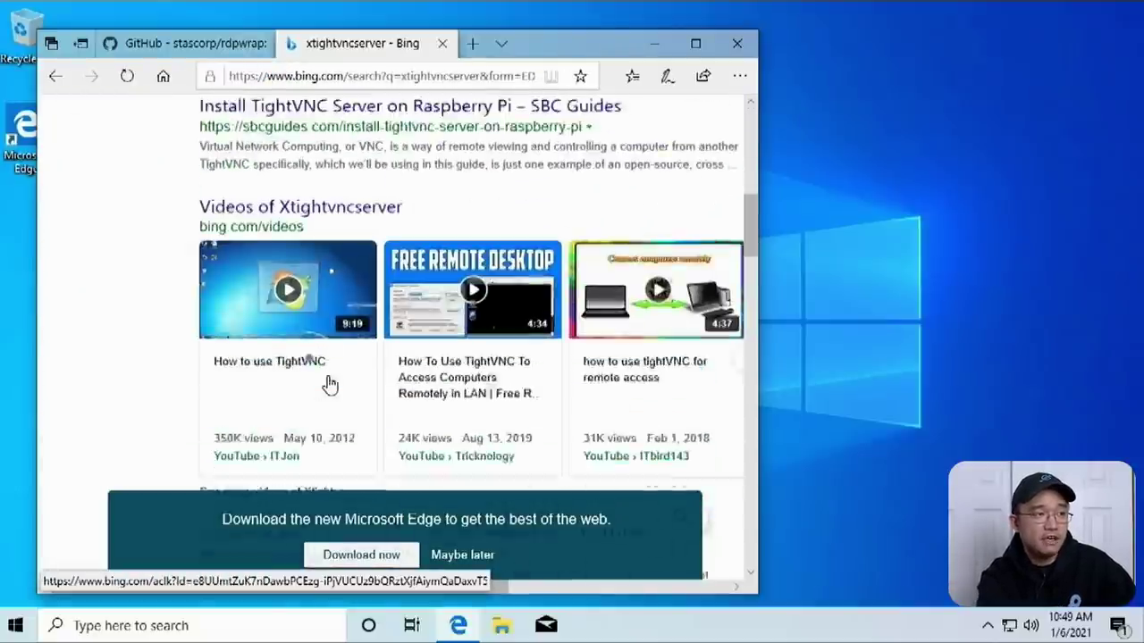
{"action": "mouse_move", "coordinate": [301, 340]}
{"action": "scroll", "coordinate": [301, 336], "scroll_direction": "up", "scroll_amount": 4}
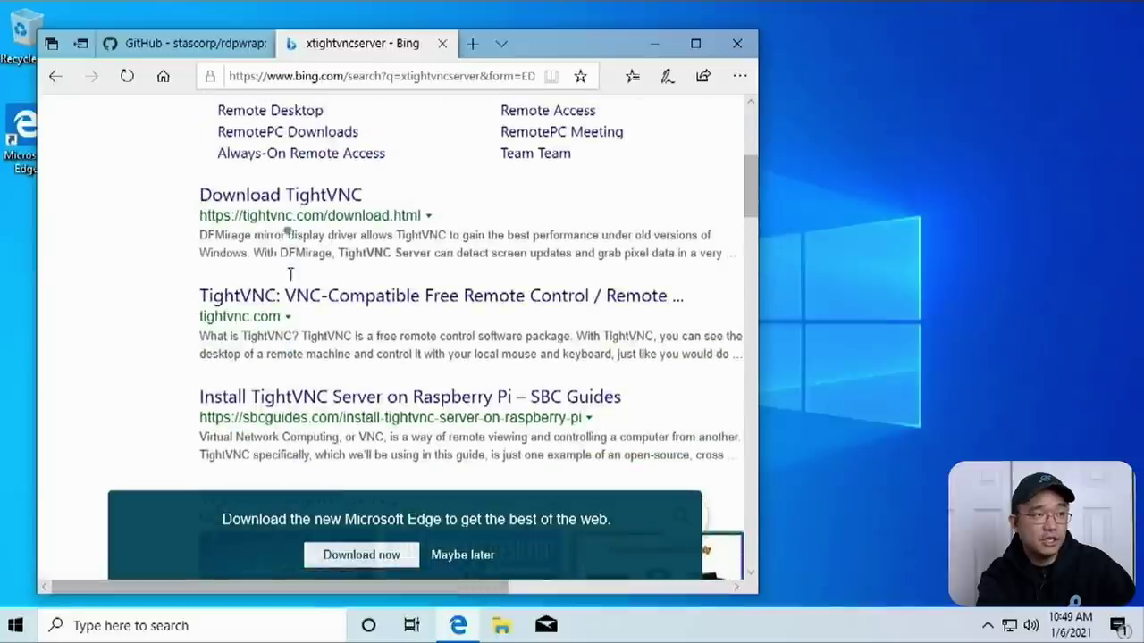
{"action": "left_click", "coordinate": [286, 203]}
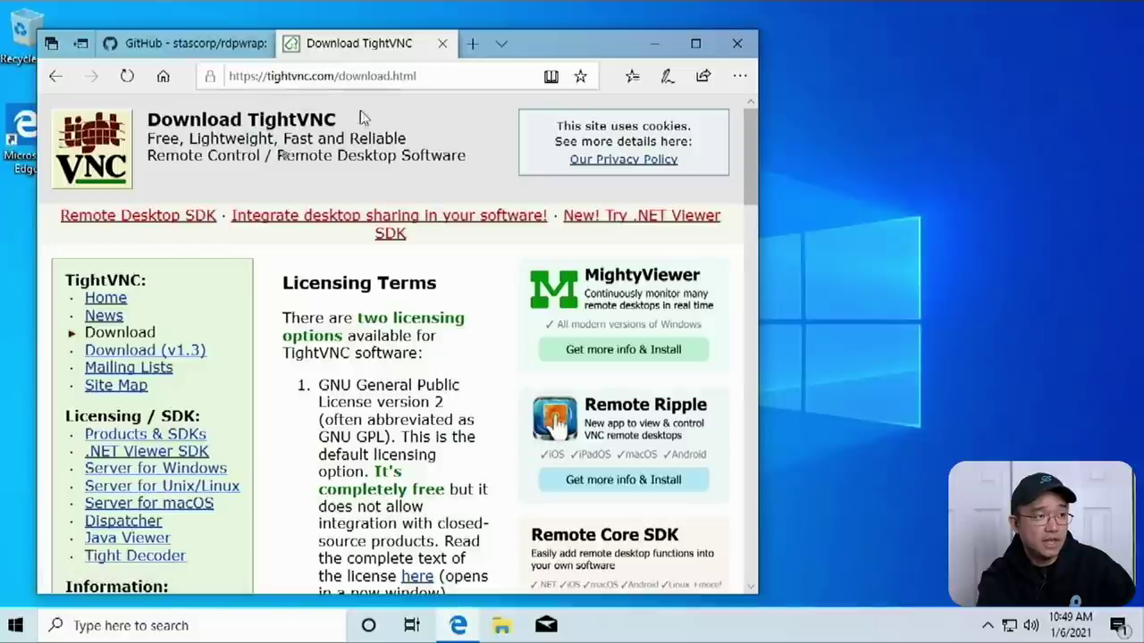
Get the TightVNC 1.3.10 self-installing package for Windows from the v1.3 downloads, run it and allow it to make changes.
{"action": "left_click", "coordinate": [130, 353]}
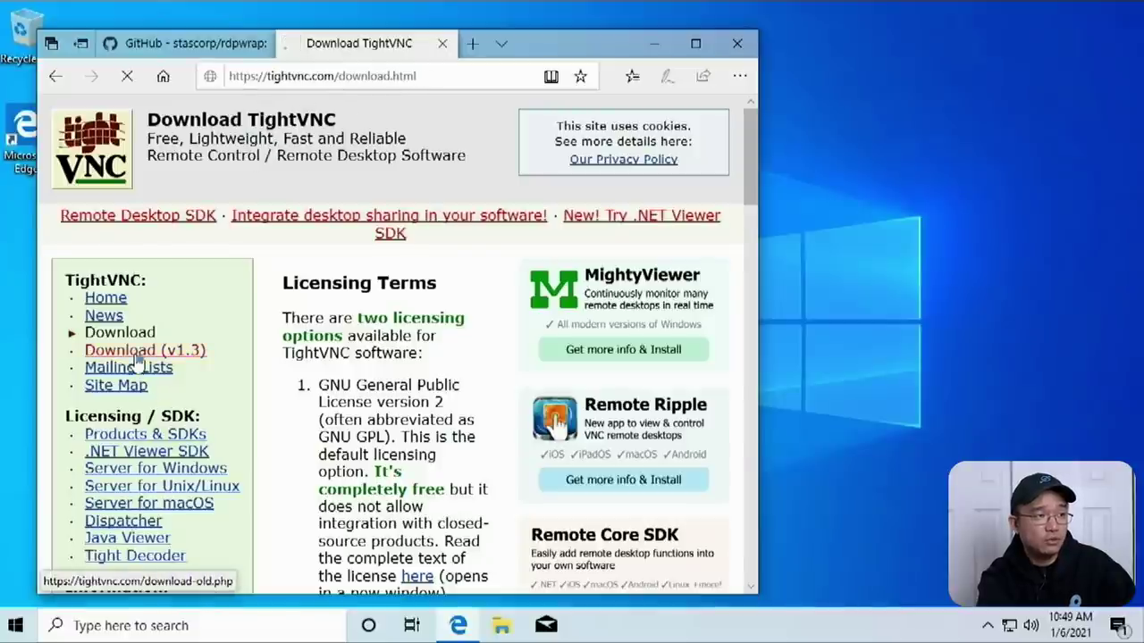
{"action": "scroll", "coordinate": [615, 399], "scroll_direction": "down", "scroll_amount": 5}
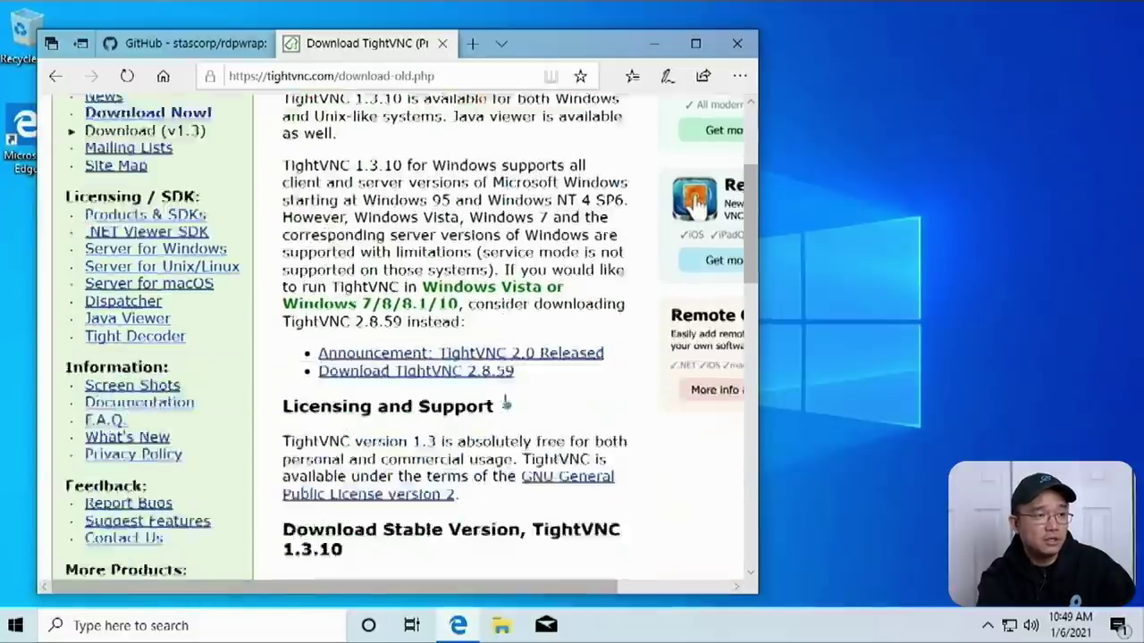
{"action": "scroll", "coordinate": [471, 430], "scroll_direction": "down", "scroll_amount": 4}
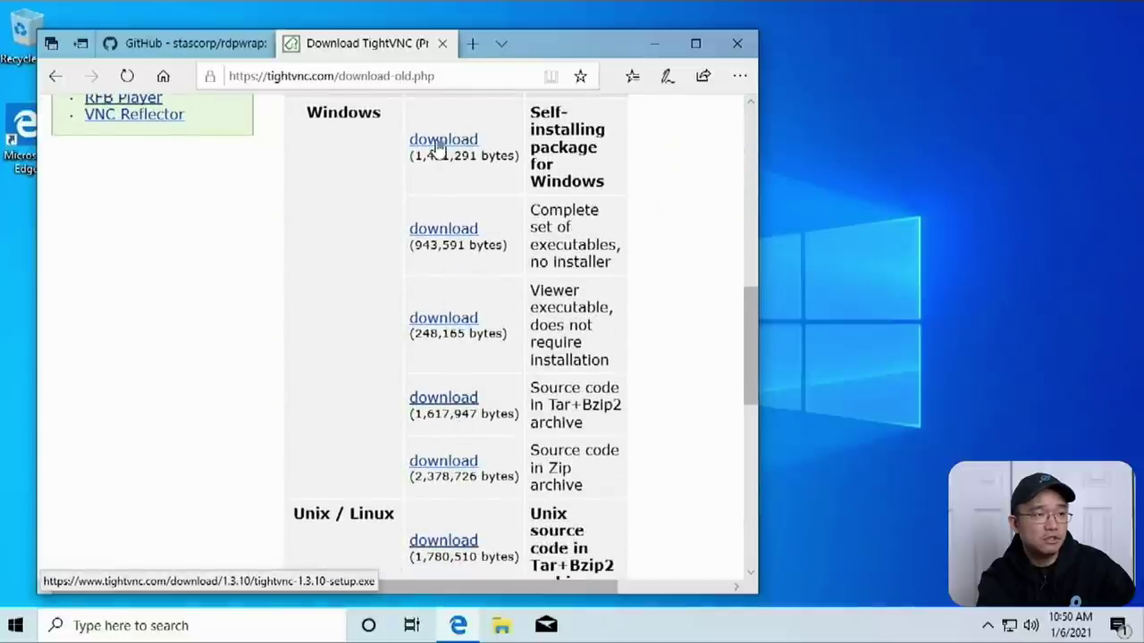
{"action": "left_click", "coordinate": [438, 143]}
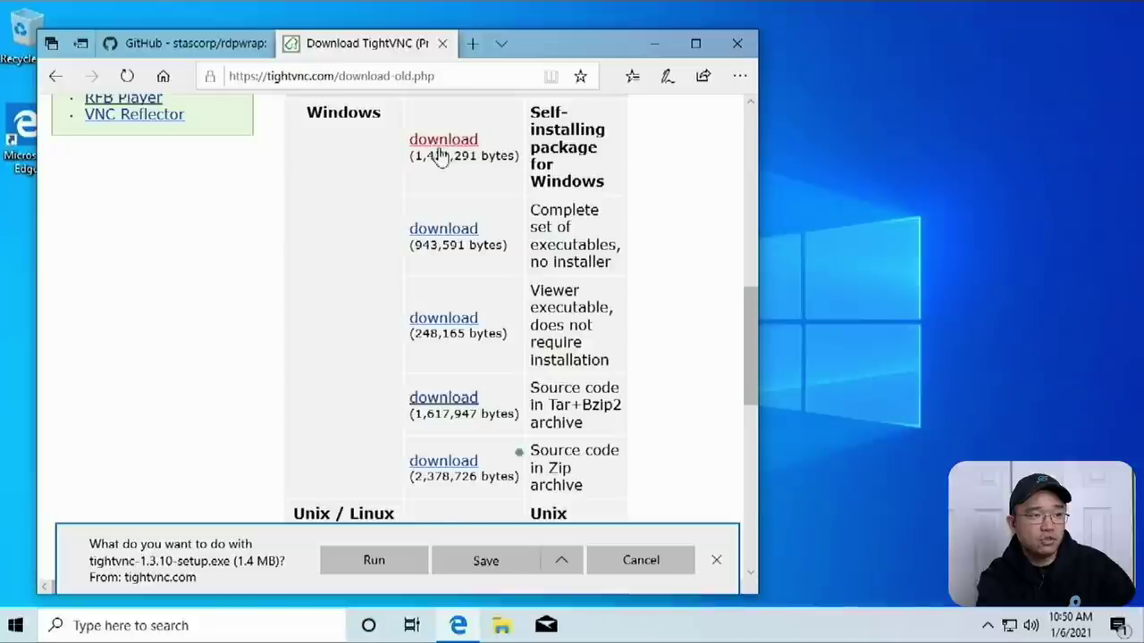
{"action": "left_click", "coordinate": [417, 560]}
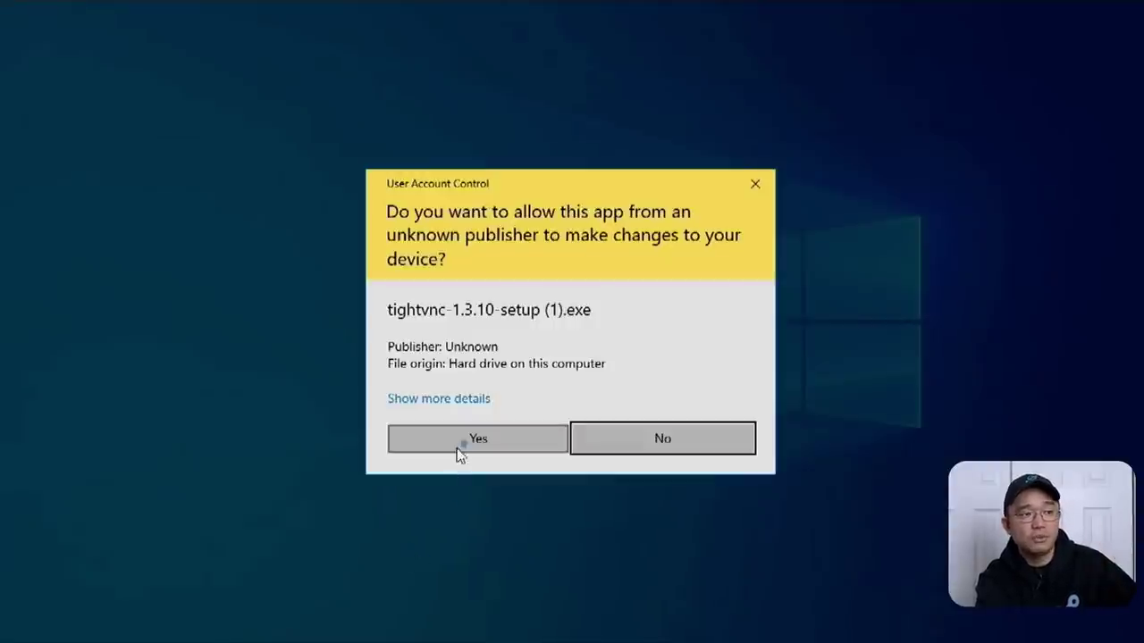
{"action": "left_click", "coordinate": [457, 447]}
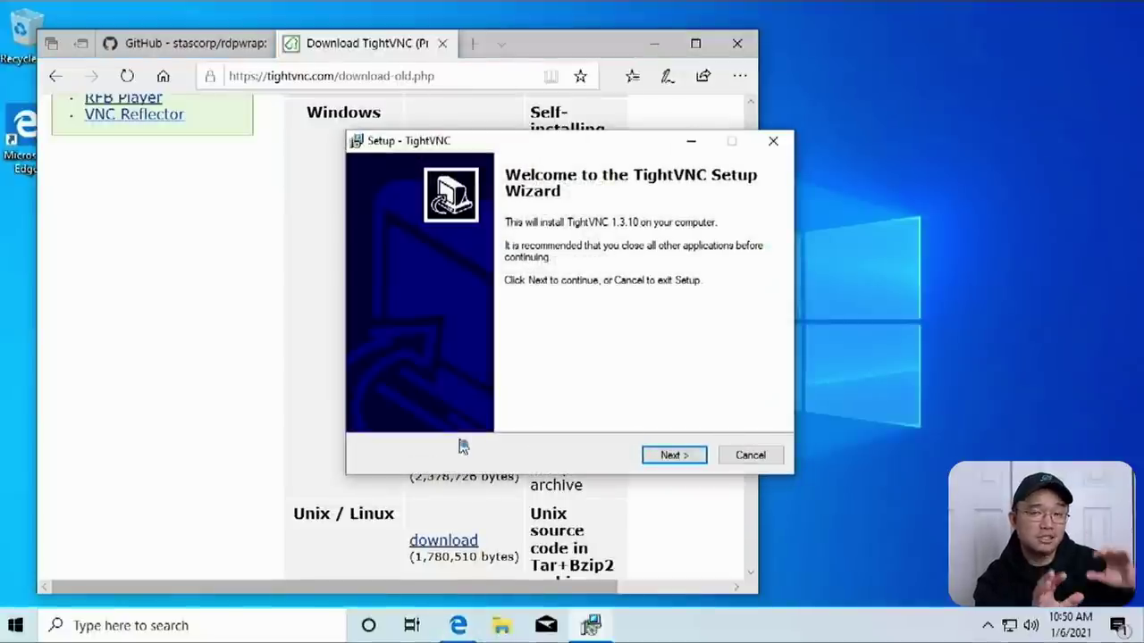
Advance the TightVNC setup with only TightVNC Server selected, excluding TightVNC Viewer and the web pages and documentation.
{"action": "key", "text": "Return"}
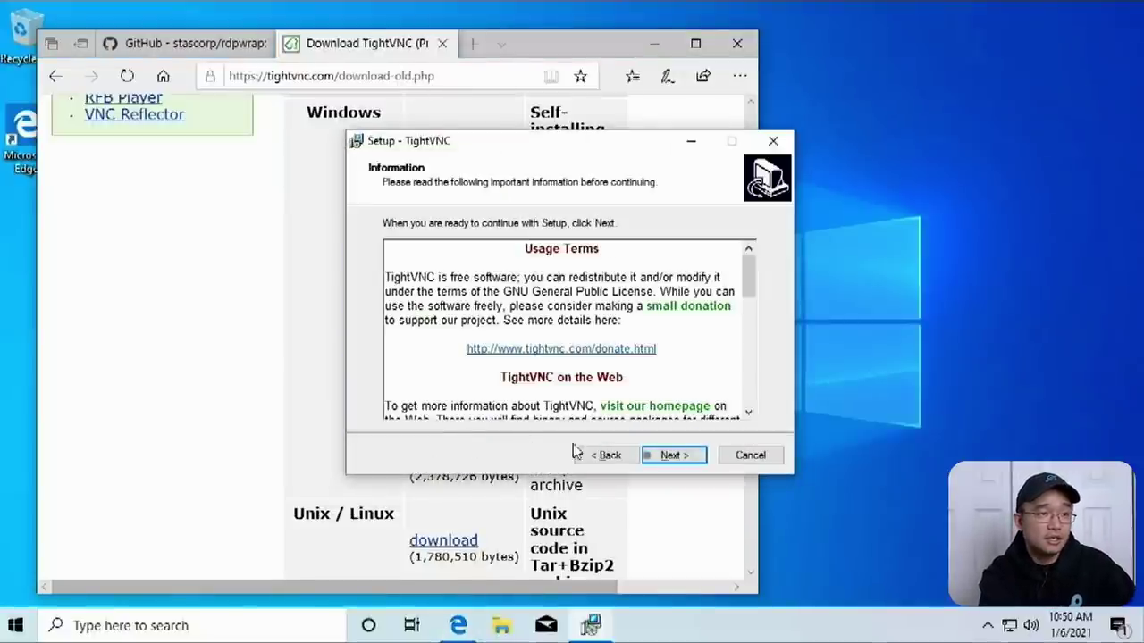
{"action": "left_click", "coordinate": [659, 454]}
{"action": "left_click", "coordinate": [653, 457]}
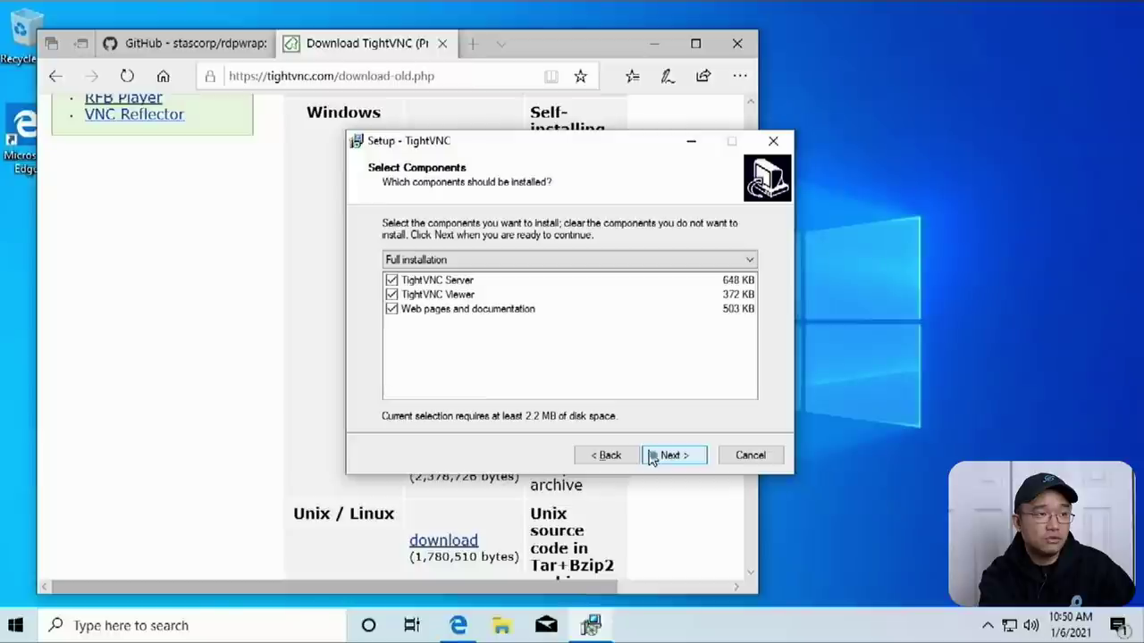
{"action": "left_click", "coordinate": [391, 295]}
{"action": "left_click", "coordinate": [391, 310]}
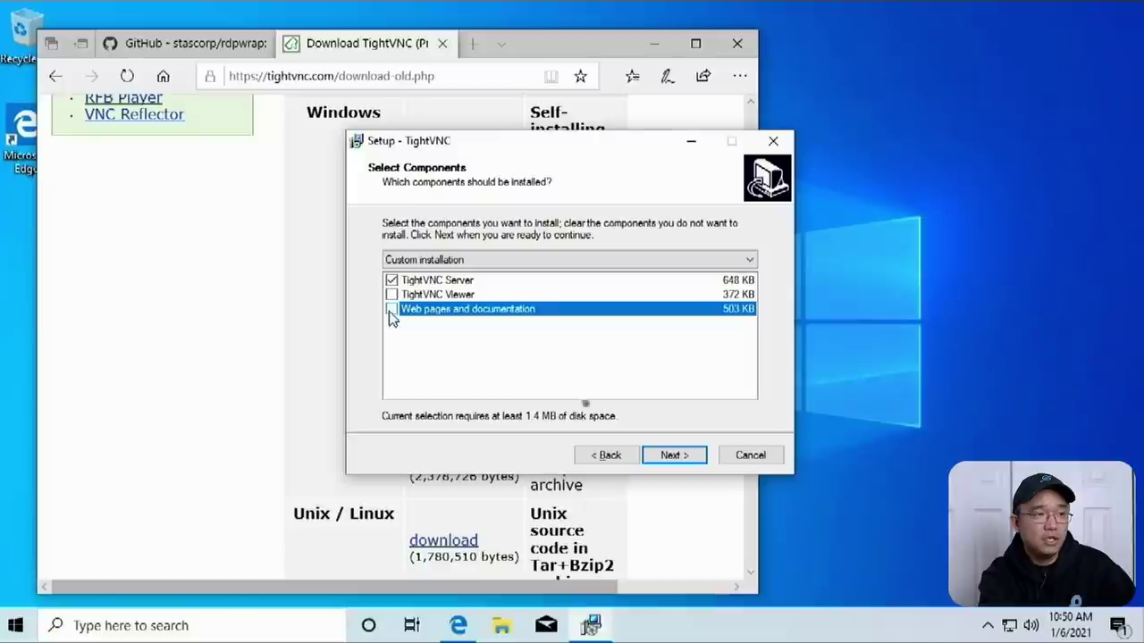
{"action": "left_click", "coordinate": [672, 455]}
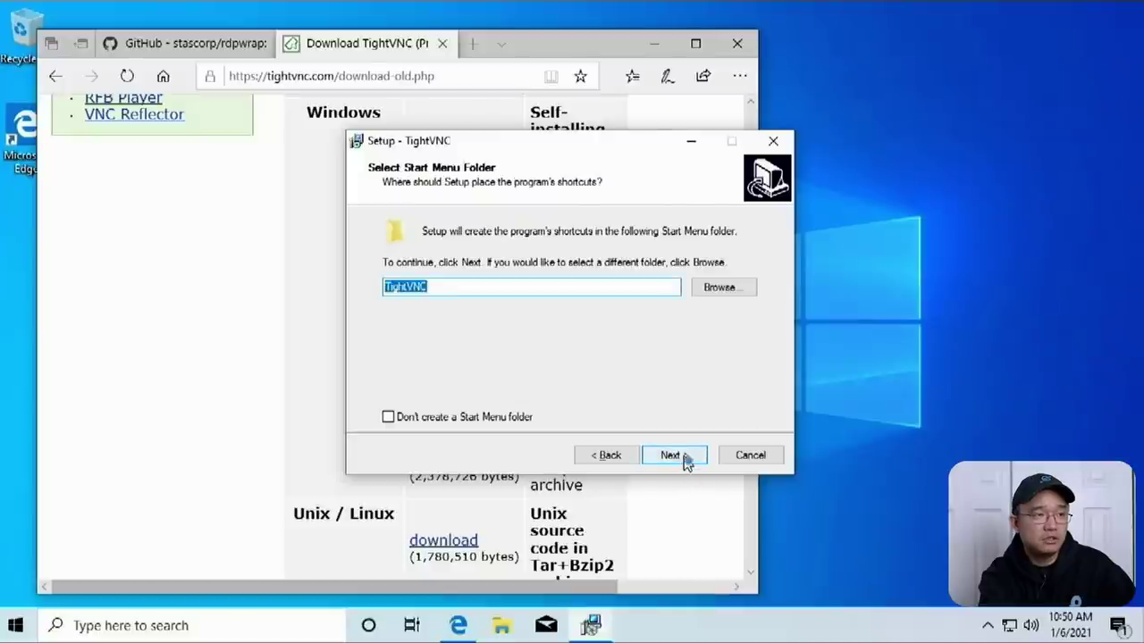
Complete the TightVNC setup with the default TightVNC Start Menu folder and exit the wizard.
{"action": "left_click", "coordinate": [684, 458]}
{"action": "left_click", "coordinate": [684, 459]}
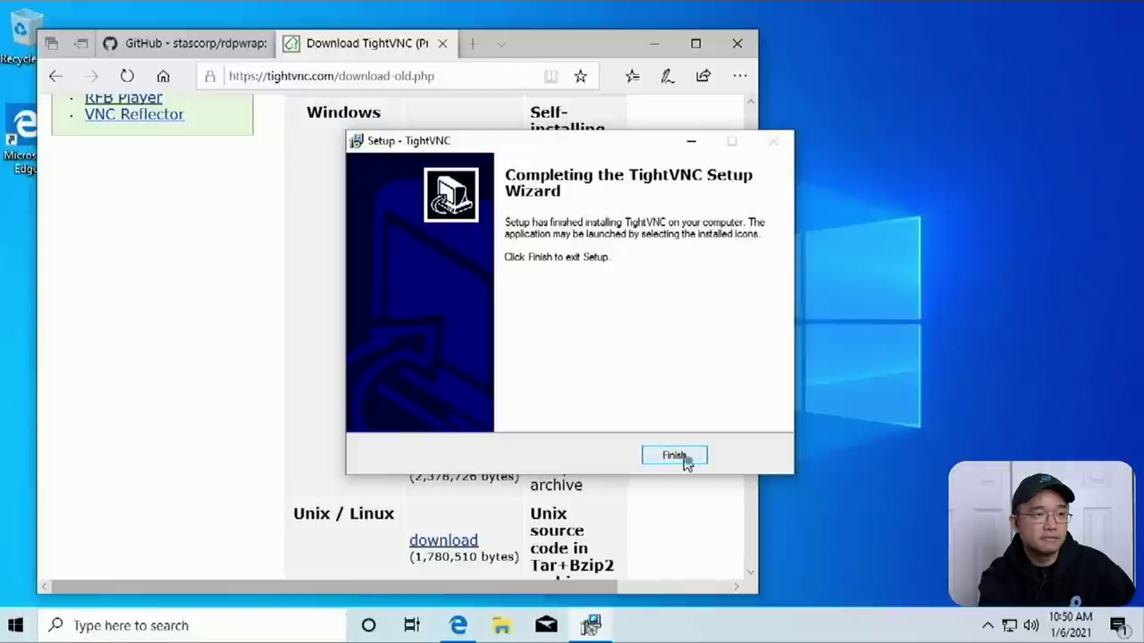
{"action": "left_click", "coordinate": [675, 457]}
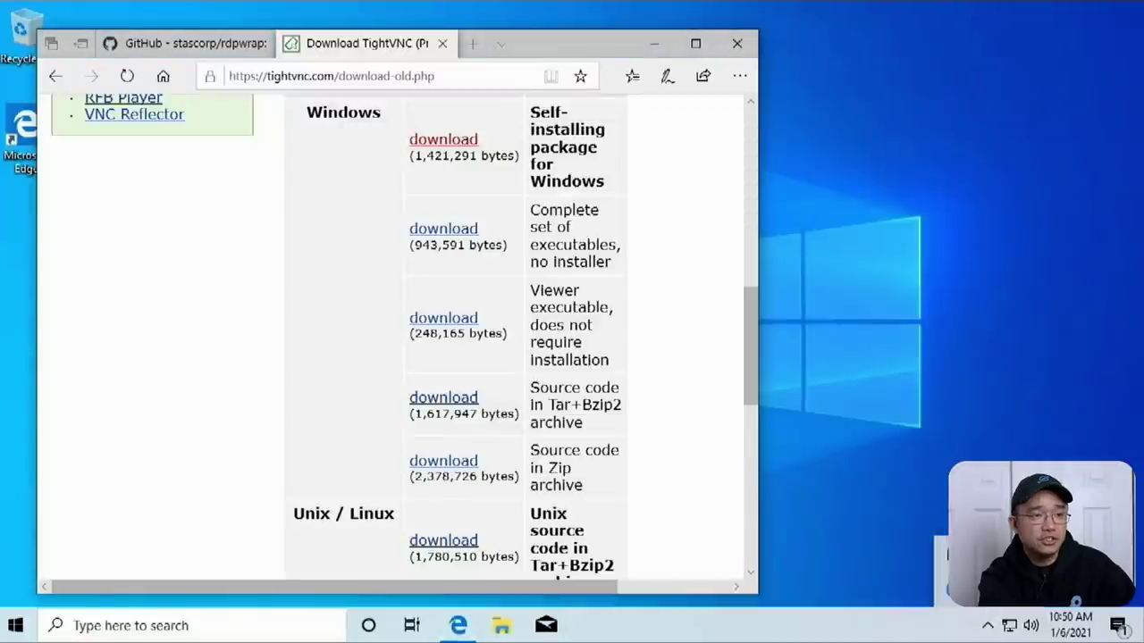
Try to install the VNC service from the TightVNC program group.
{"action": "left_click", "coordinate": [16, 625]}
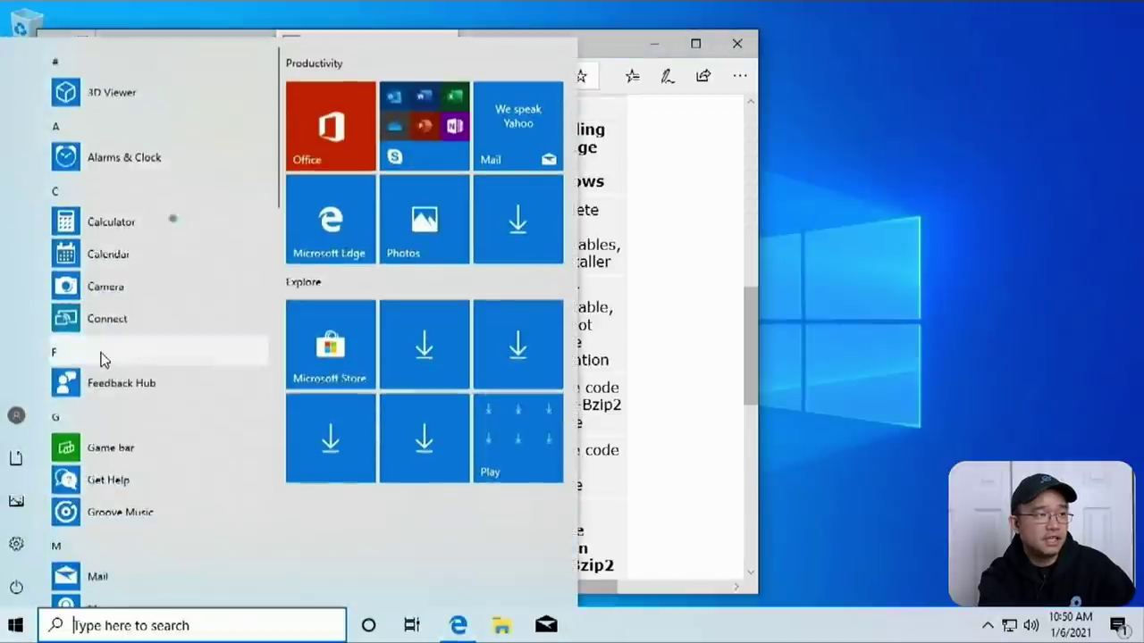
{"action": "scroll", "coordinate": [152, 414], "scroll_direction": "down", "scroll_amount": 8}
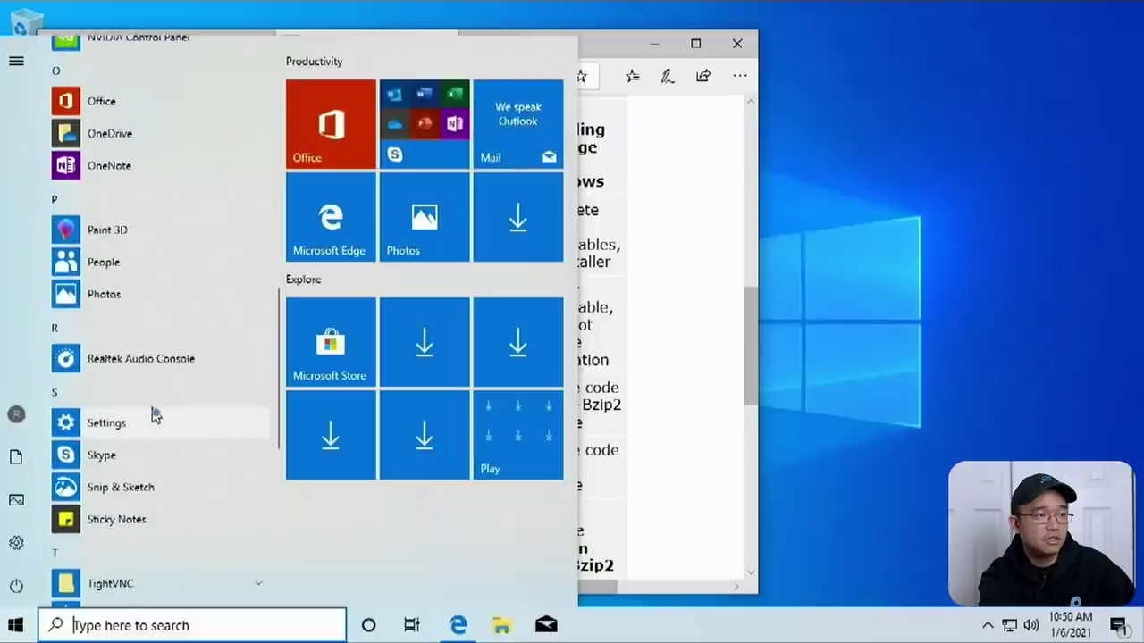
{"action": "scroll", "coordinate": [153, 413], "scroll_direction": "down", "scroll_amount": 4}
{"action": "left_click", "coordinate": [141, 63]}
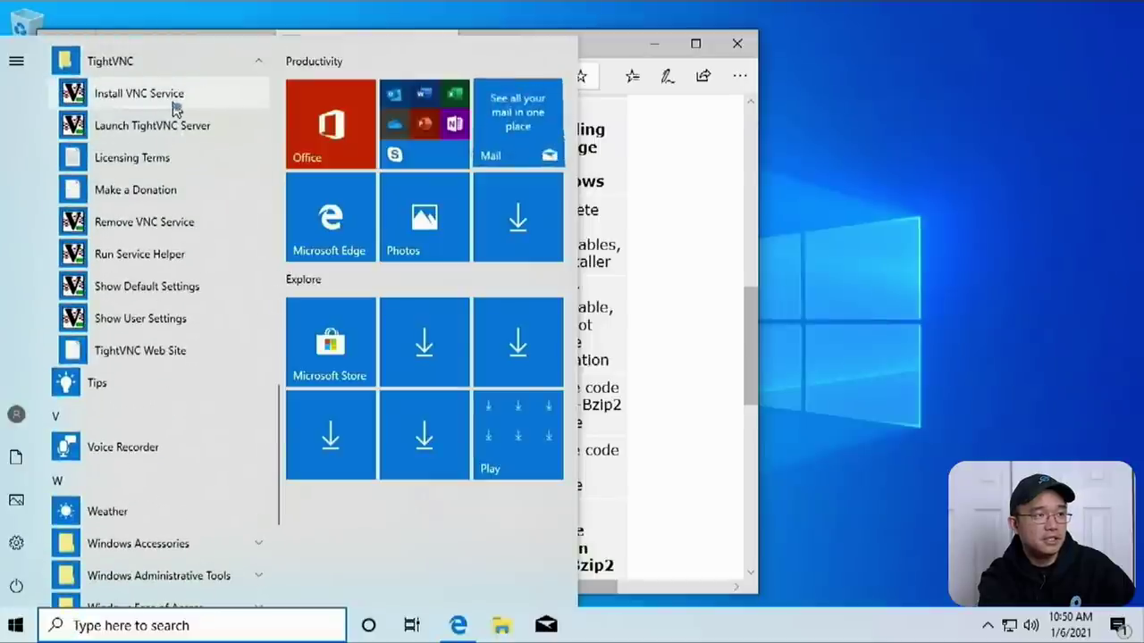
{"action": "left_click", "coordinate": [136, 97]}
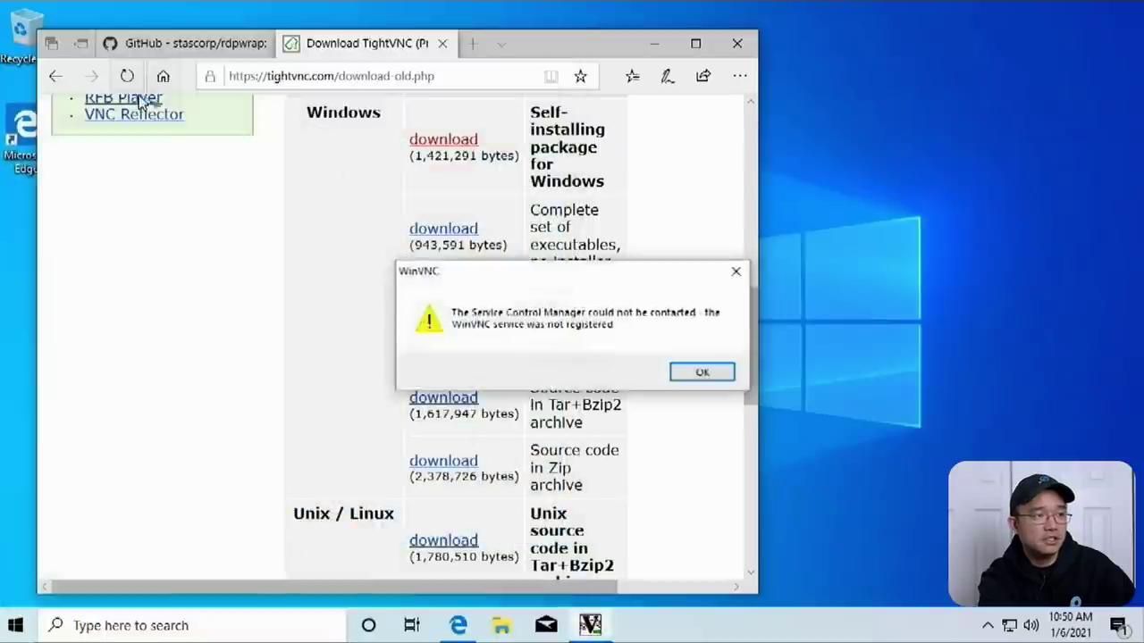
{"action": "key", "text": "Return"}
Launch TightVNC Server and allow it through Windows Defender Firewall on public networks.
{"action": "left_click", "coordinate": [15, 626]}
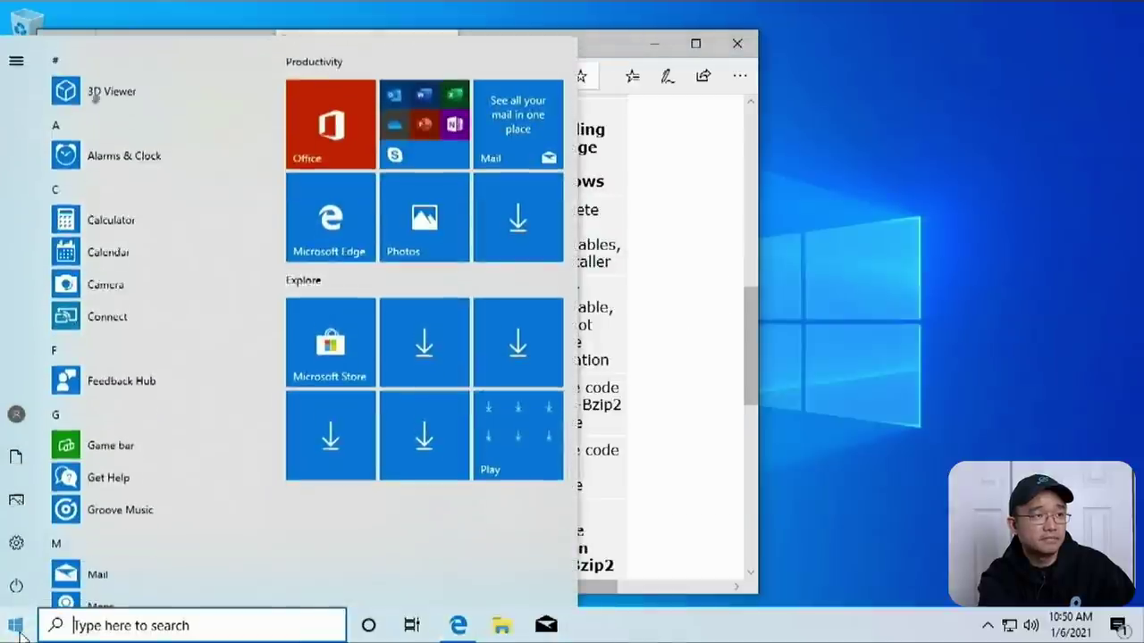
{"action": "scroll", "coordinate": [164, 268], "scroll_direction": "down", "scroll_amount": 10}
{"action": "left_click", "coordinate": [163, 220]}
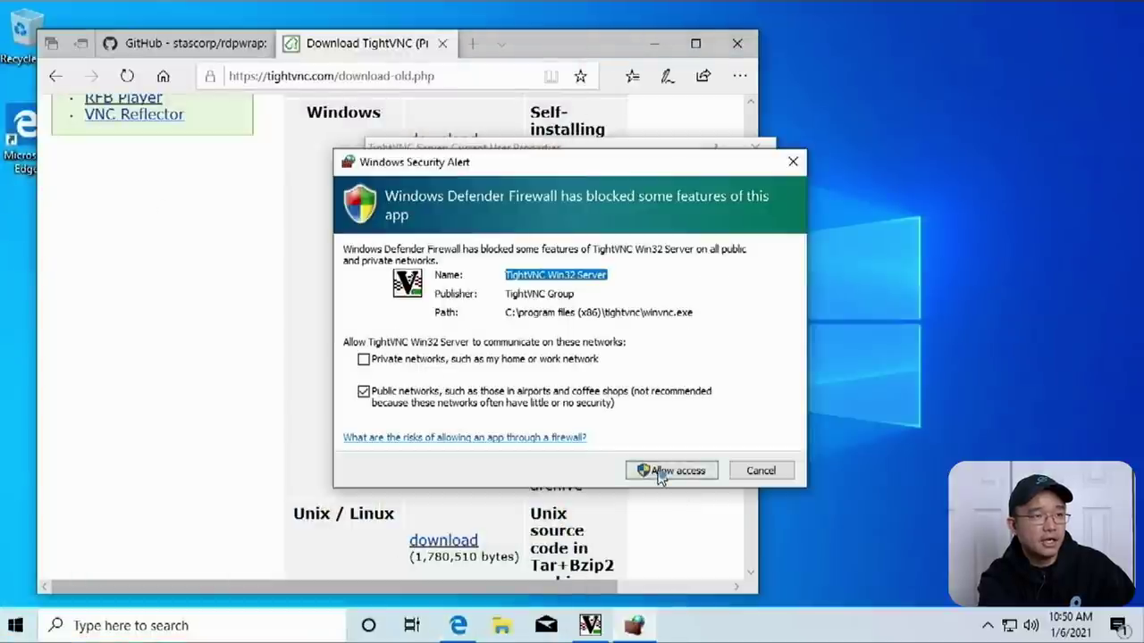
{"action": "key", "text": "Return"}
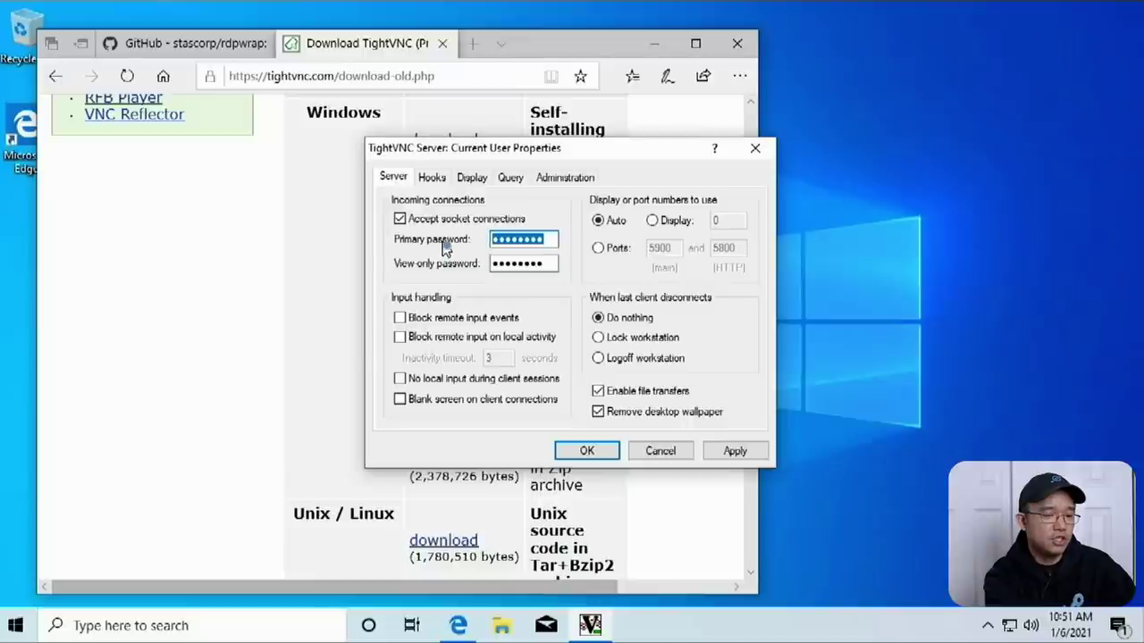
Enter the server's primary and view-only passwords, check the Administration options, and save the TightVNC Server properties.
{"action": "type", "text": "••••"}
{"action": "key", "text": "Tab"}
{"action": "type", "text": "••"}
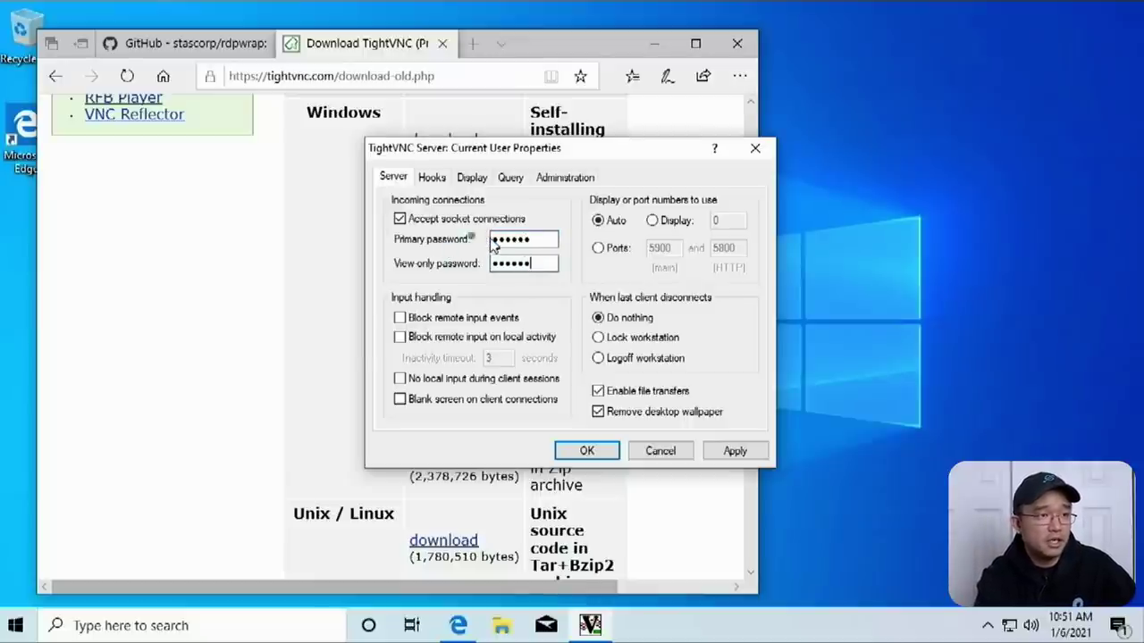
{"action": "left_click", "coordinate": [547, 183]}
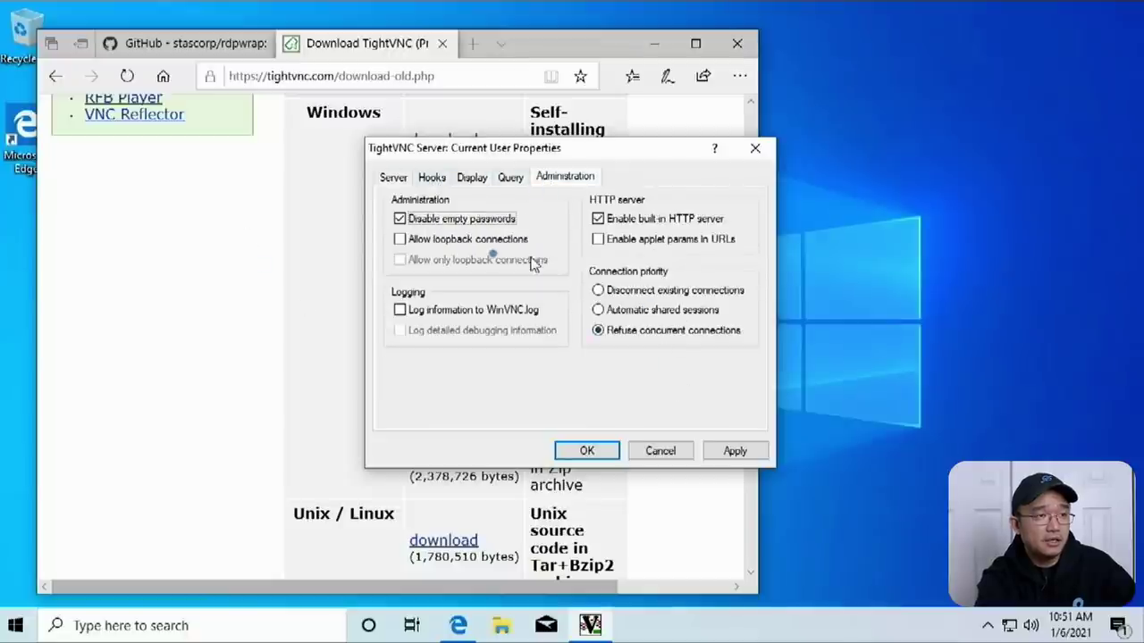
{"action": "key", "text": "Return"}
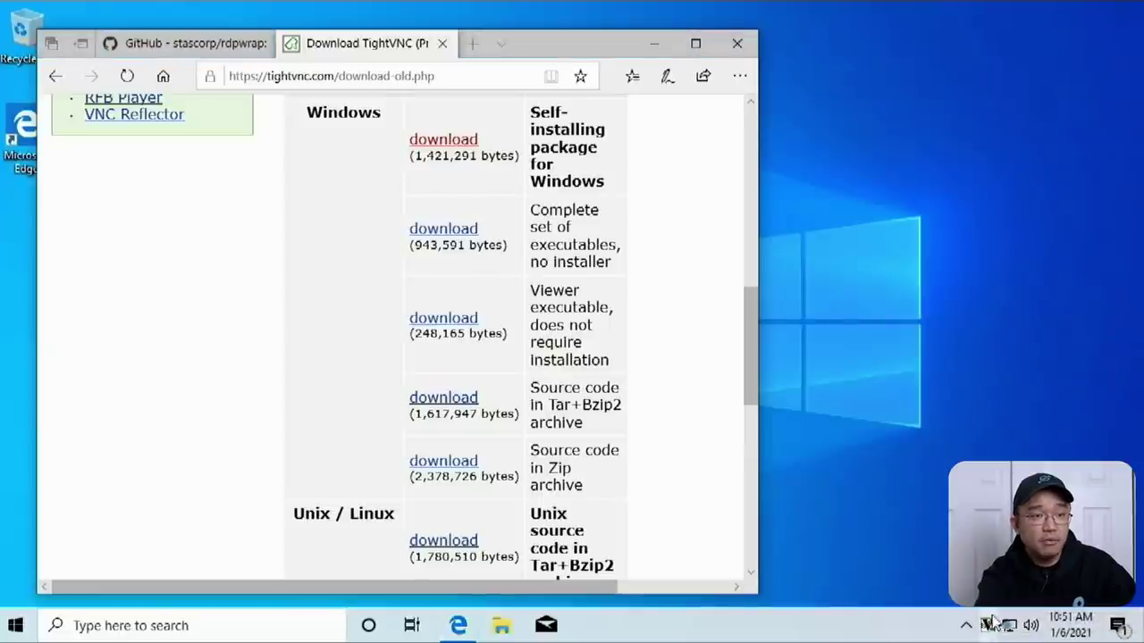
Open the Internet Protocol Version 4 (TCP/IPv4) properties of the Ethernet adapter through the network settings.
{"action": "right_click", "coordinate": [1010, 627]}
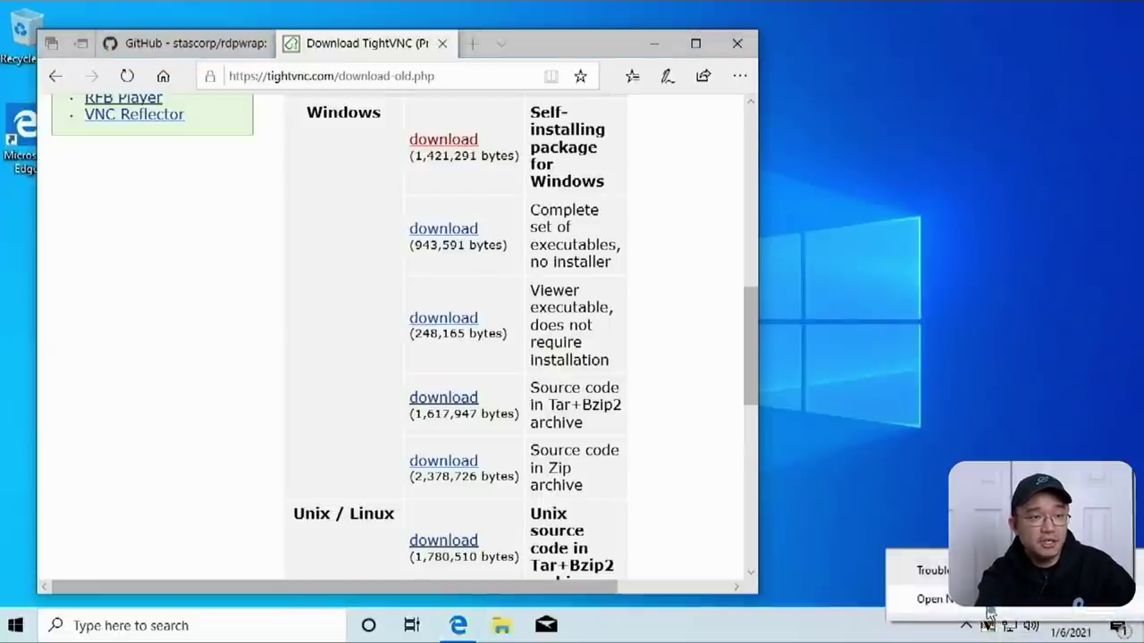
{"action": "left_click", "coordinate": [987, 604]}
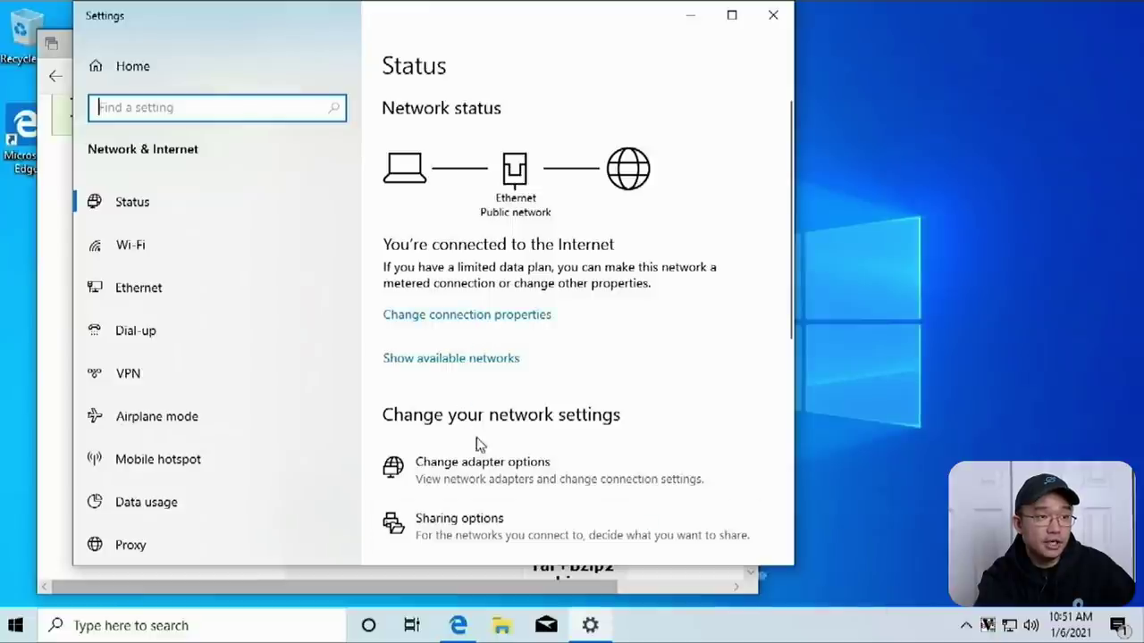
{"action": "left_click", "coordinate": [525, 474]}
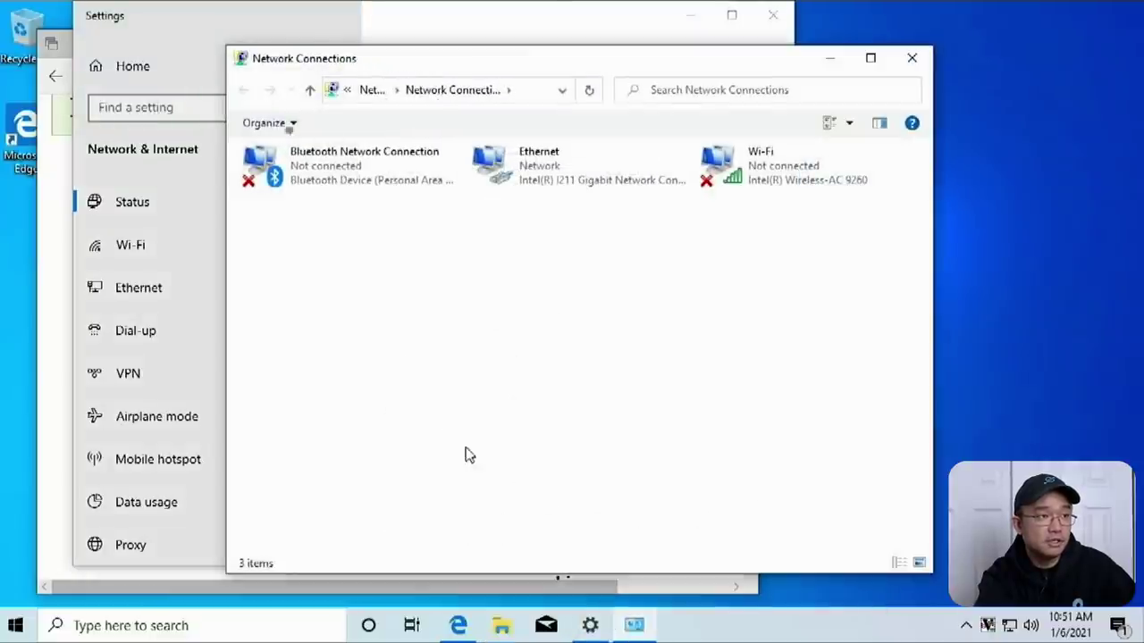
{"action": "right_click", "coordinate": [534, 173]}
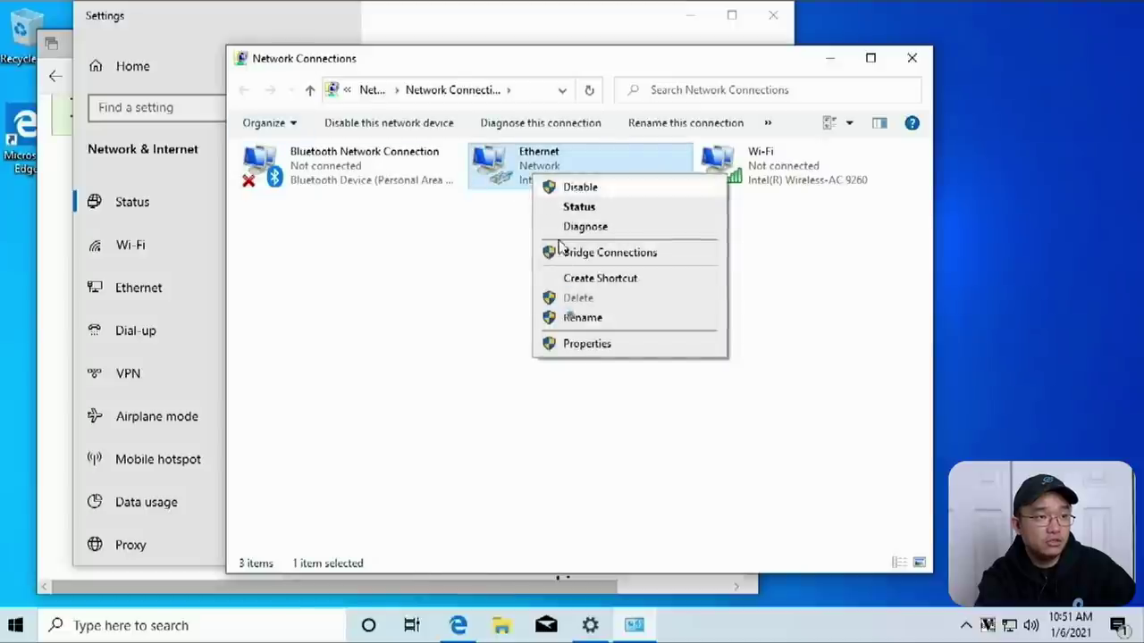
{"action": "left_click", "coordinate": [569, 345]}
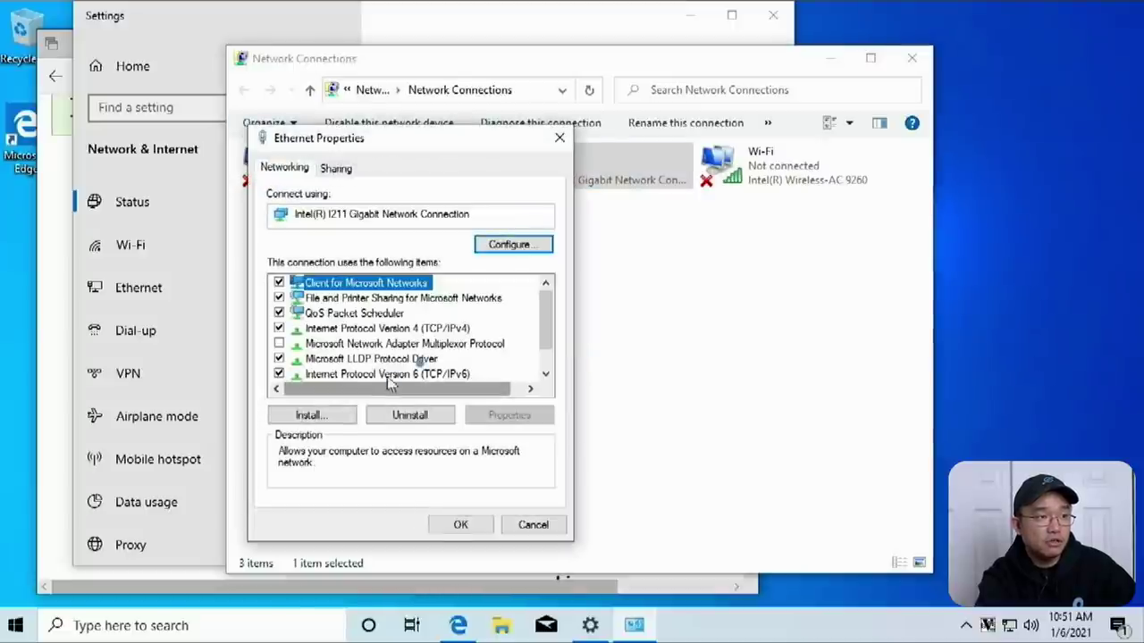
{"action": "left_click", "coordinate": [422, 329]}
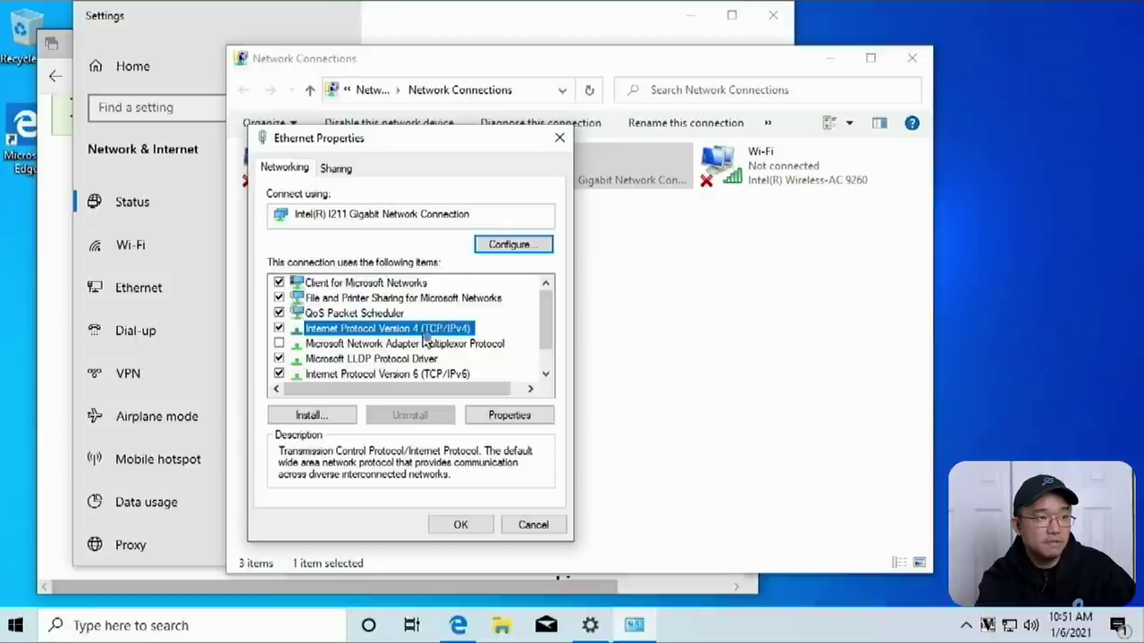
{"action": "left_click", "coordinate": [501, 426]}
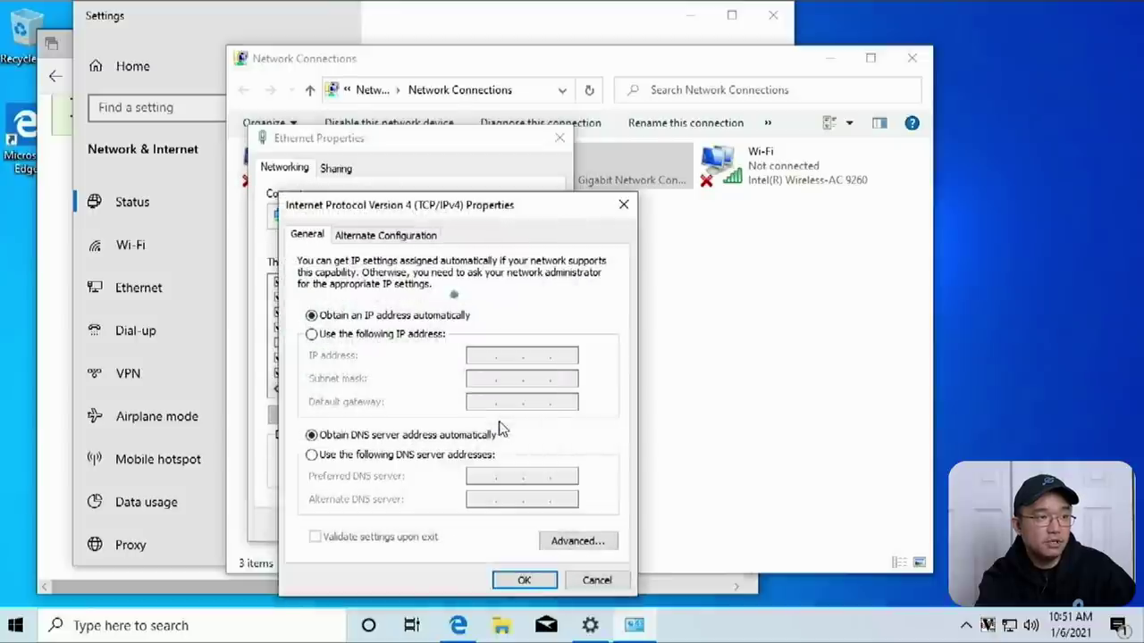
Assign the Ethernet adapter the static IP address 192.168.105.81 with subnet mask 255.255.255.0.
{"action": "left_click", "coordinate": [374, 334]}
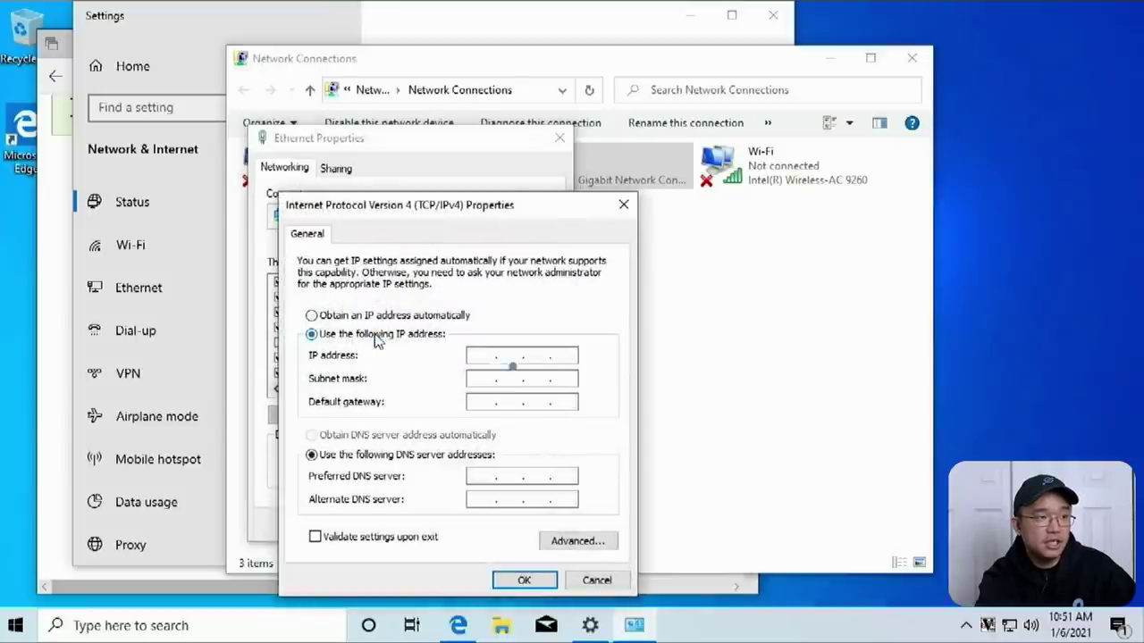
{"action": "left_click", "coordinate": [479, 361]}
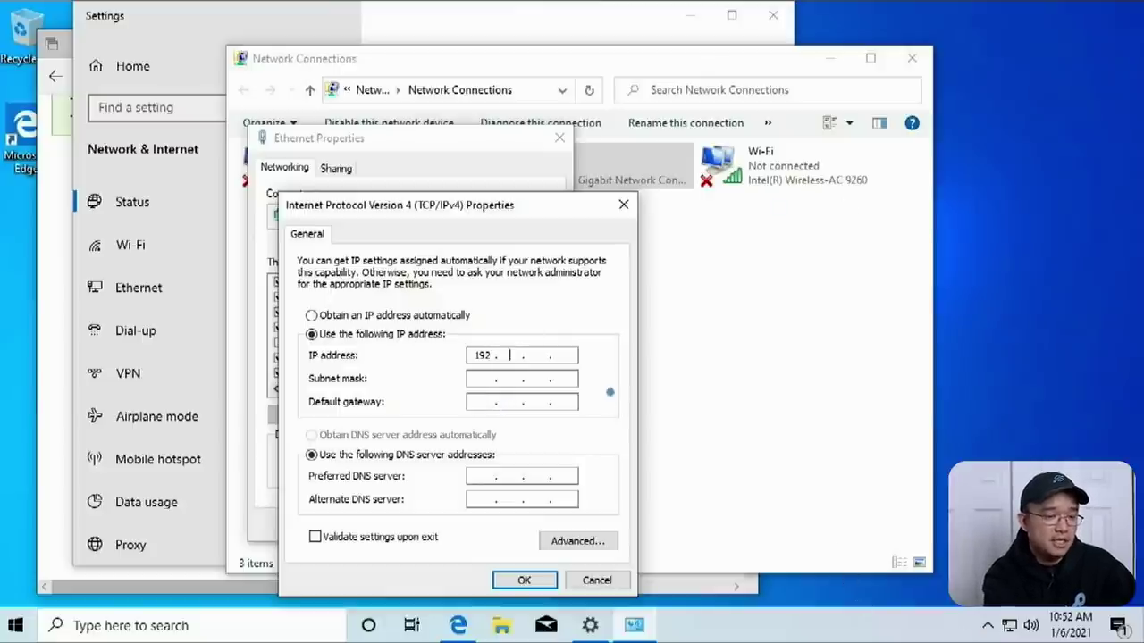
{"action": "type", "text": "8"}
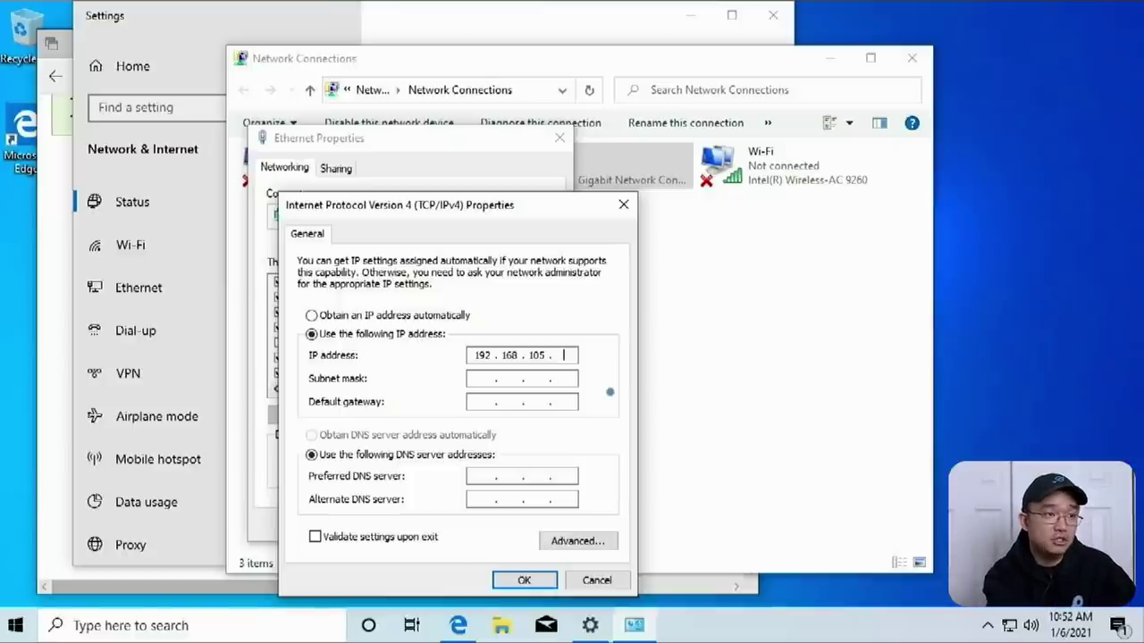
{"action": "key", "text": "Tab"}
{"action": "key", "text": "Tab"}
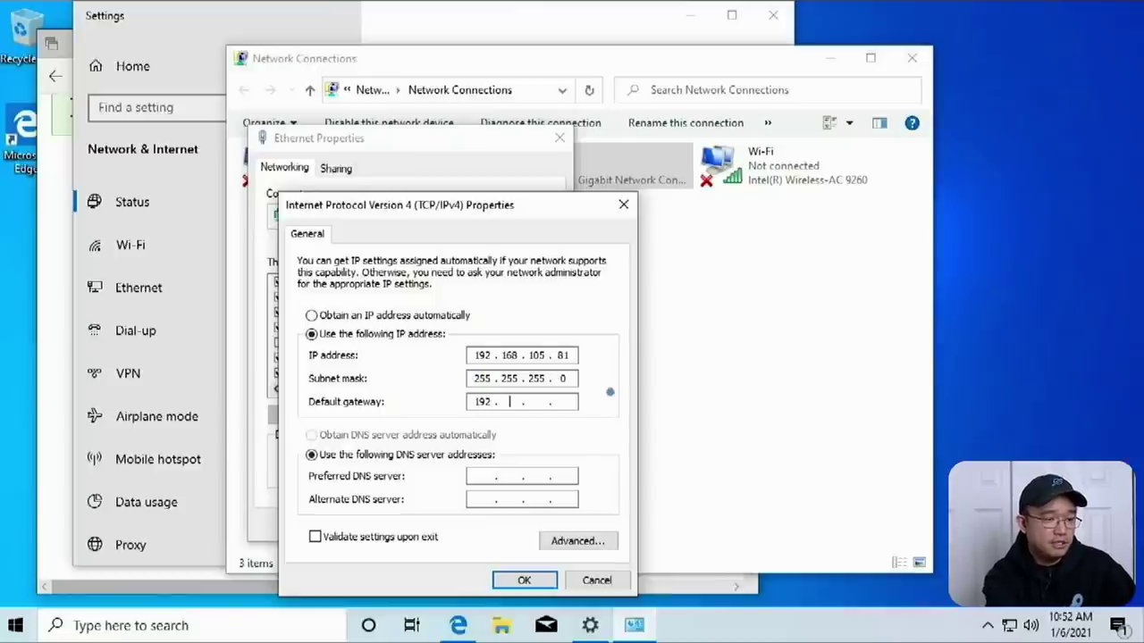
Set the default gateway to 192.168.105.1 and the preferred DNS server to 8.8.8.8, and save the Ethernet properties.
{"action": "type", "text": "192 . 168"}
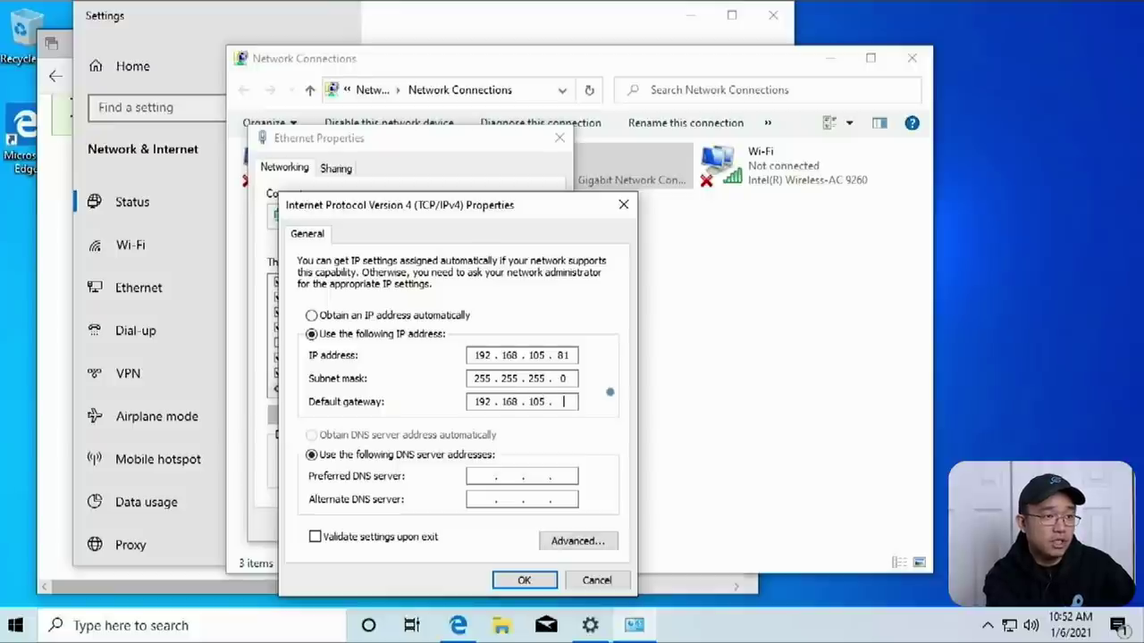
{"action": "key", "text": "Tab"}
{"action": "key", "text": "Tab"}
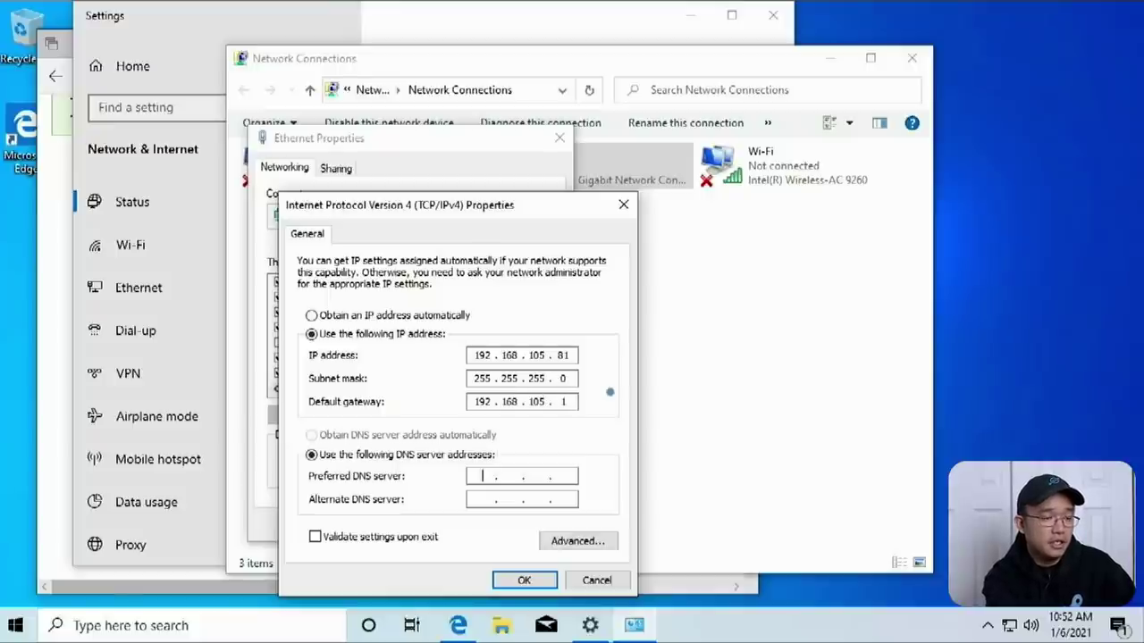
{"action": "type", "text": "8 . 8 . 8 . 8"}
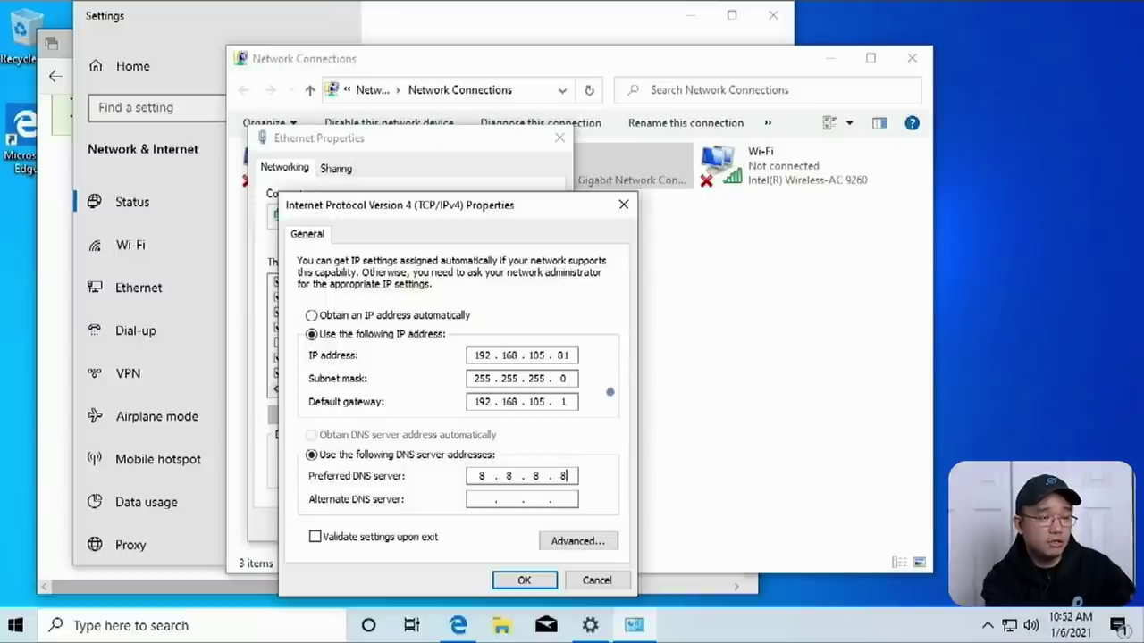
{"action": "left_click", "coordinate": [524, 580]}
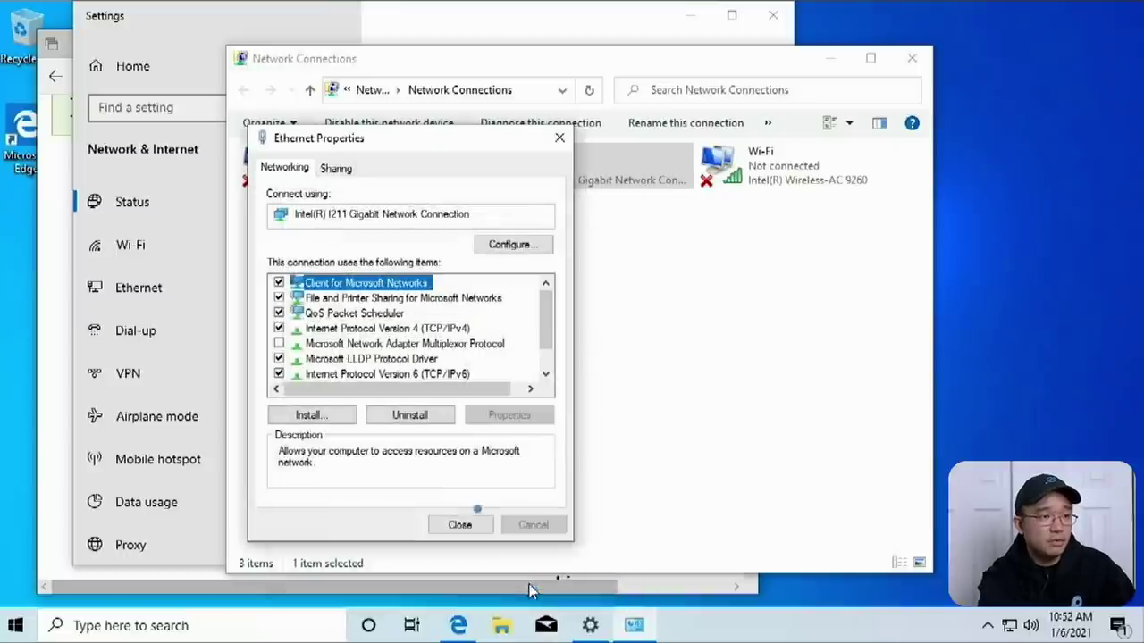
{"action": "left_click", "coordinate": [459, 527]}
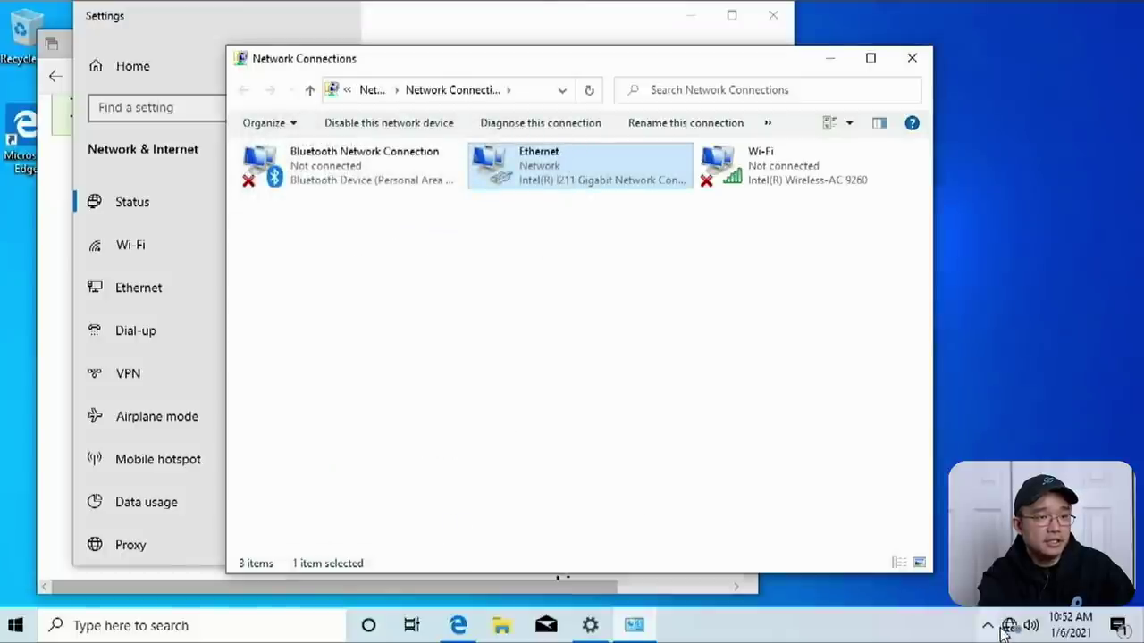
Check the network connection status and the IP address reported by TightVNC Server among the hidden background programs.
{"action": "mouse_move", "coordinate": [1015, 631]}
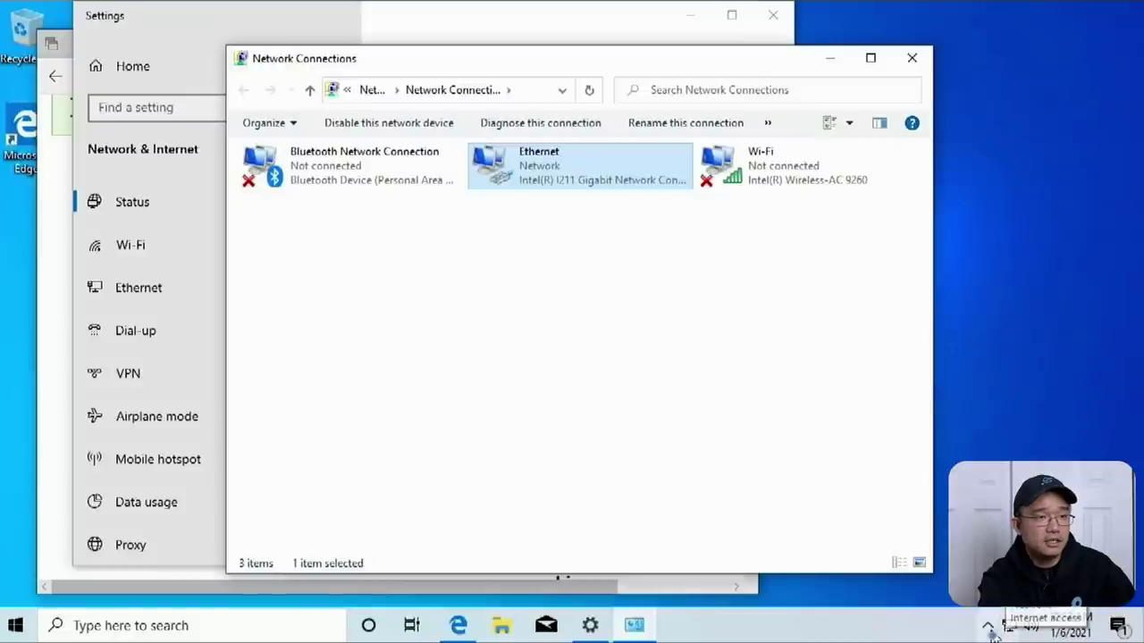
{"action": "left_click", "coordinate": [987, 626]}
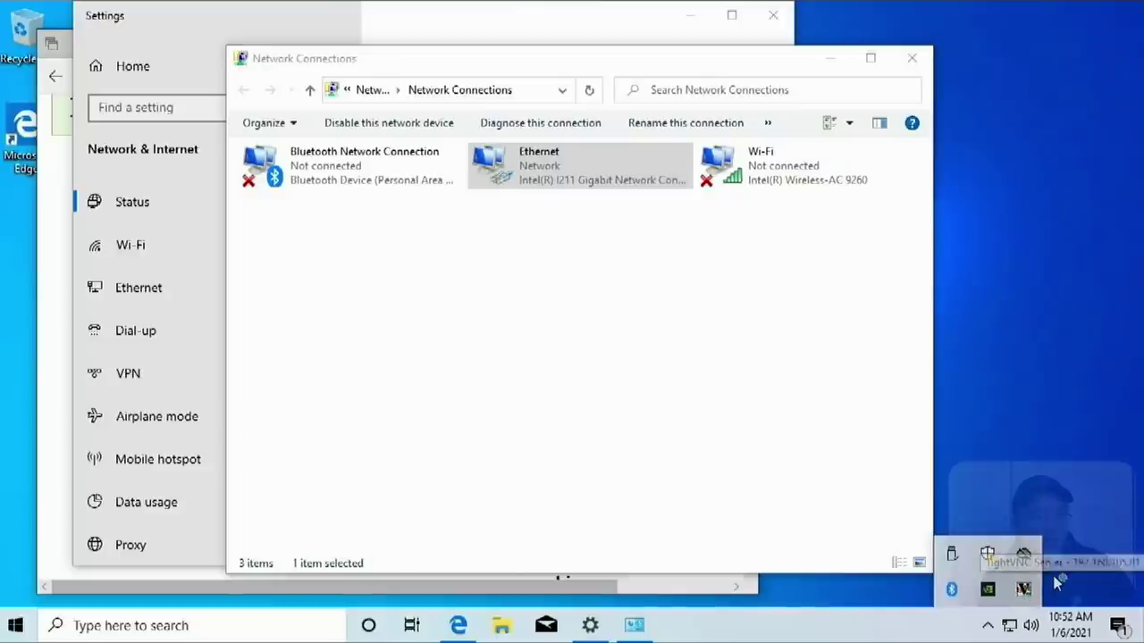
{"action": "left_click", "coordinate": [1054, 378]}
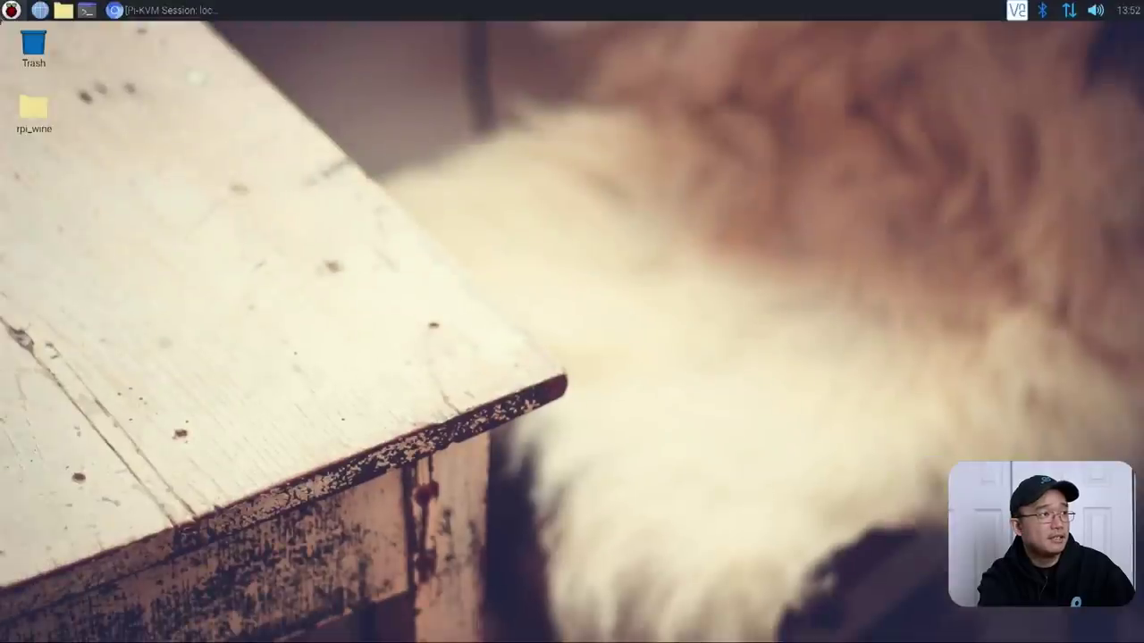
Open VNC Viewer on the Raspberry Pi and connect to the server address 192.168.105.81.
{"action": "left_click", "coordinate": [12, 9]}
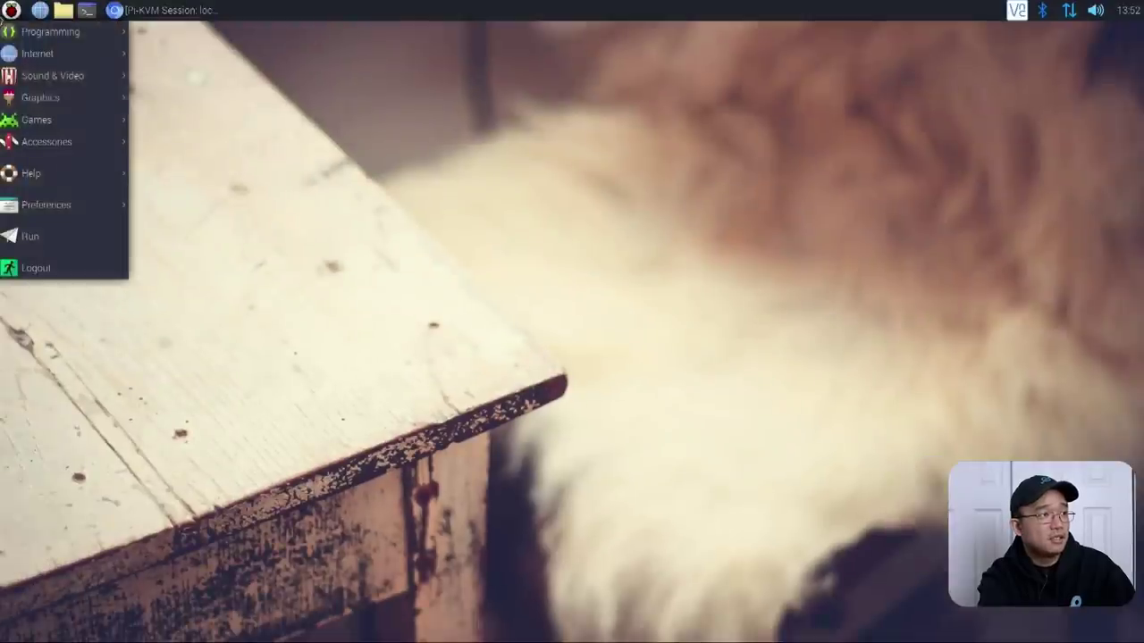
{"action": "mouse_move", "coordinate": [63, 53]}
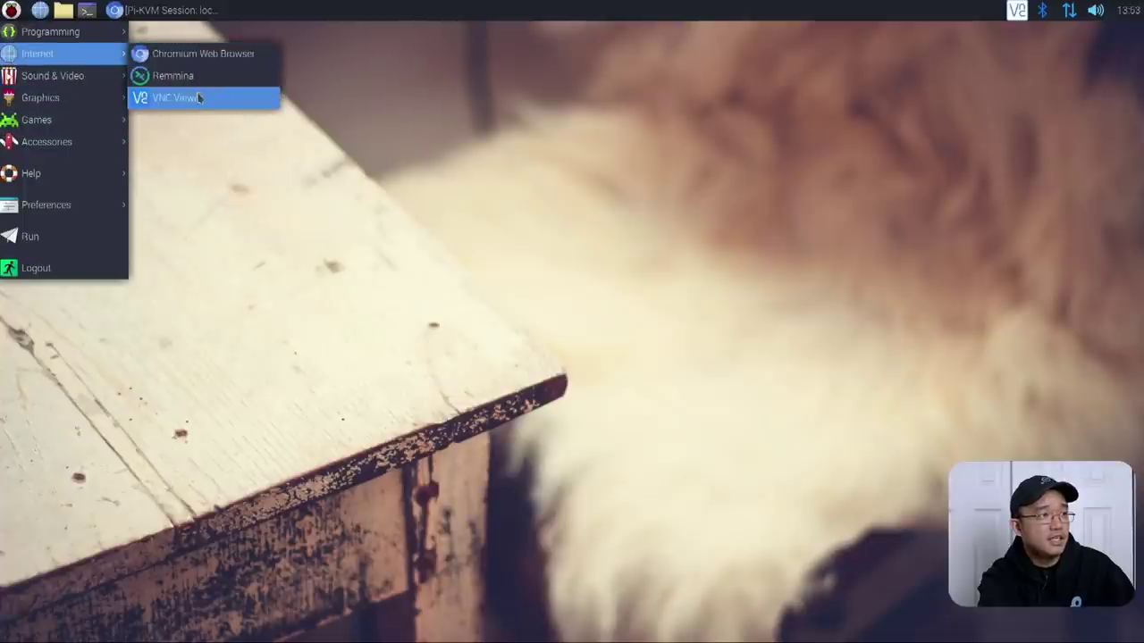
{"action": "left_click", "coordinate": [168, 100]}
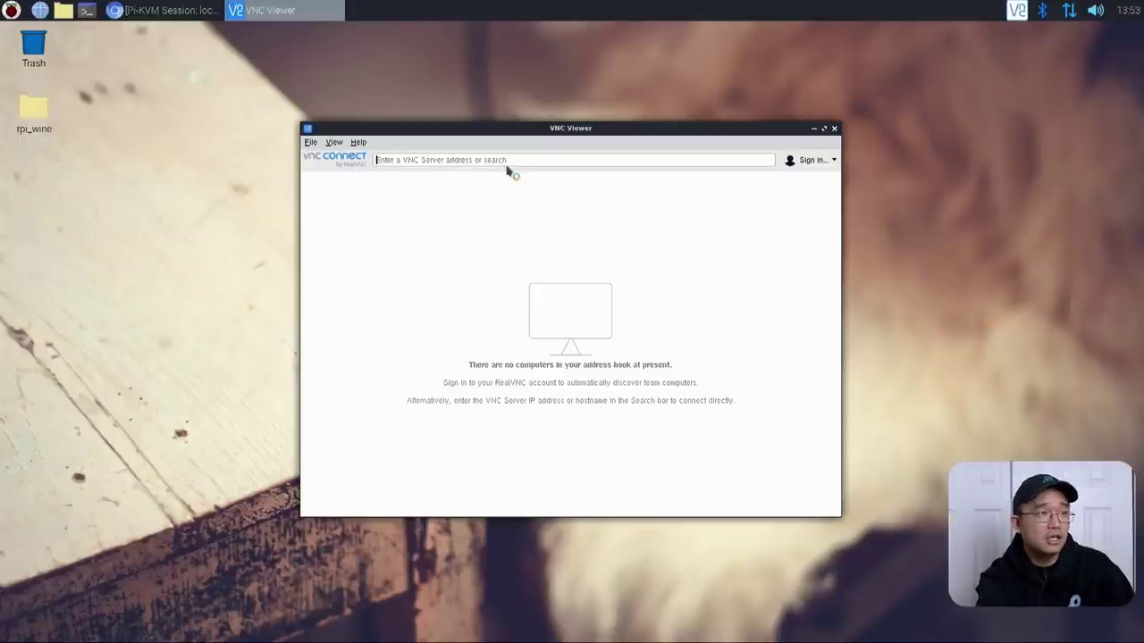
{"action": "type", "text": "192.168.105.81"}
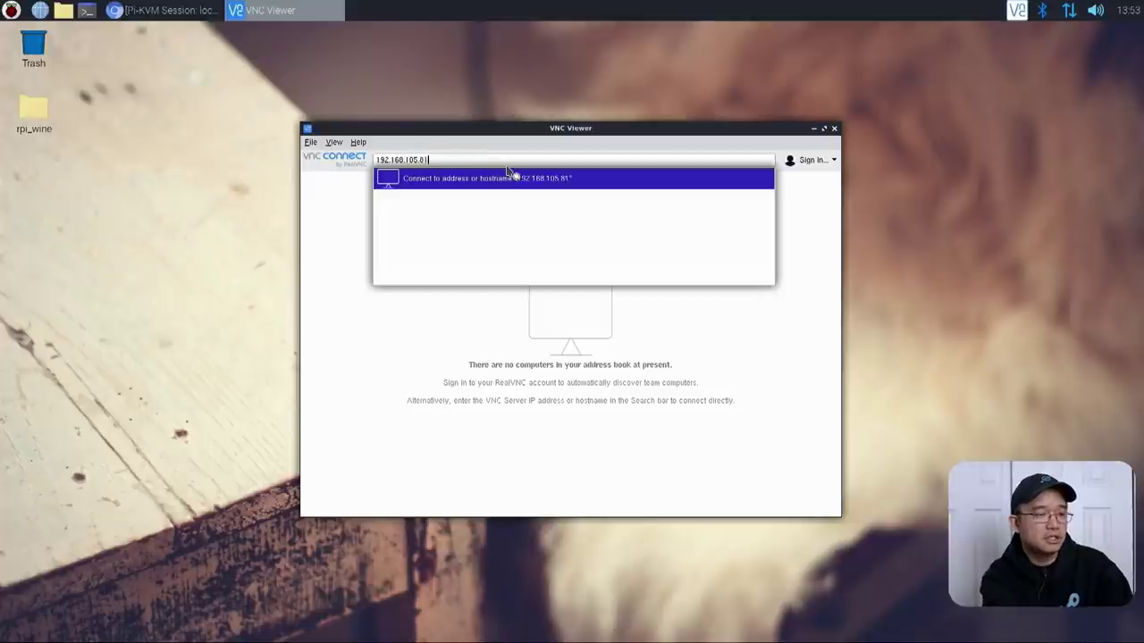
{"action": "left_click", "coordinate": [509, 172]}
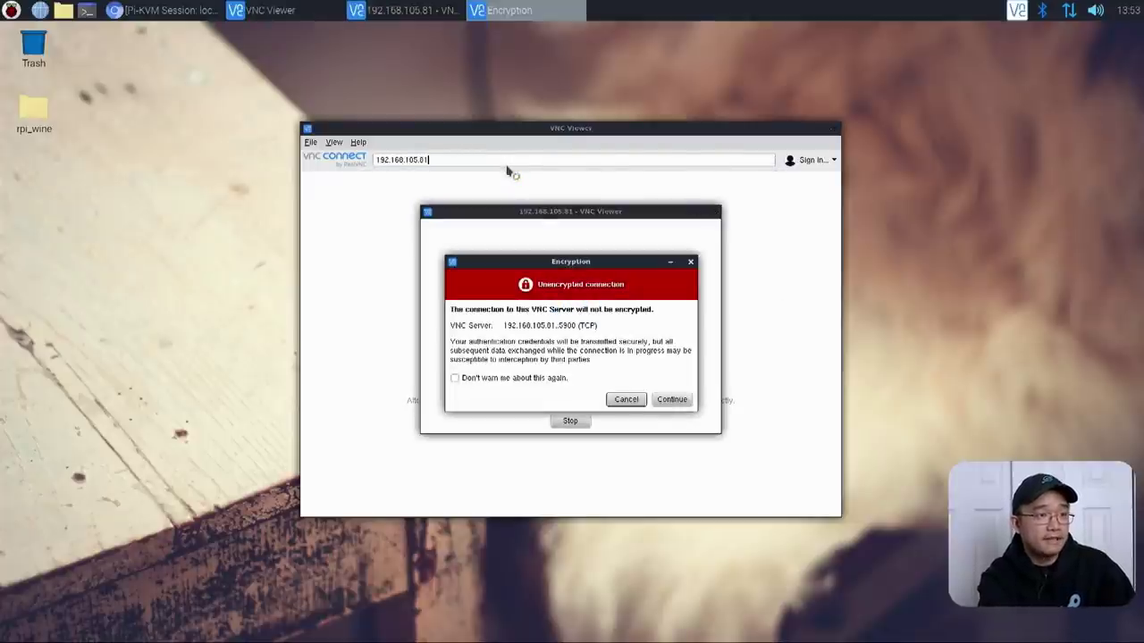
Accept the unencrypted connection with its warning disabled for the future, and authenticate with the VNC server password.
{"action": "left_click", "coordinate": [517, 380]}
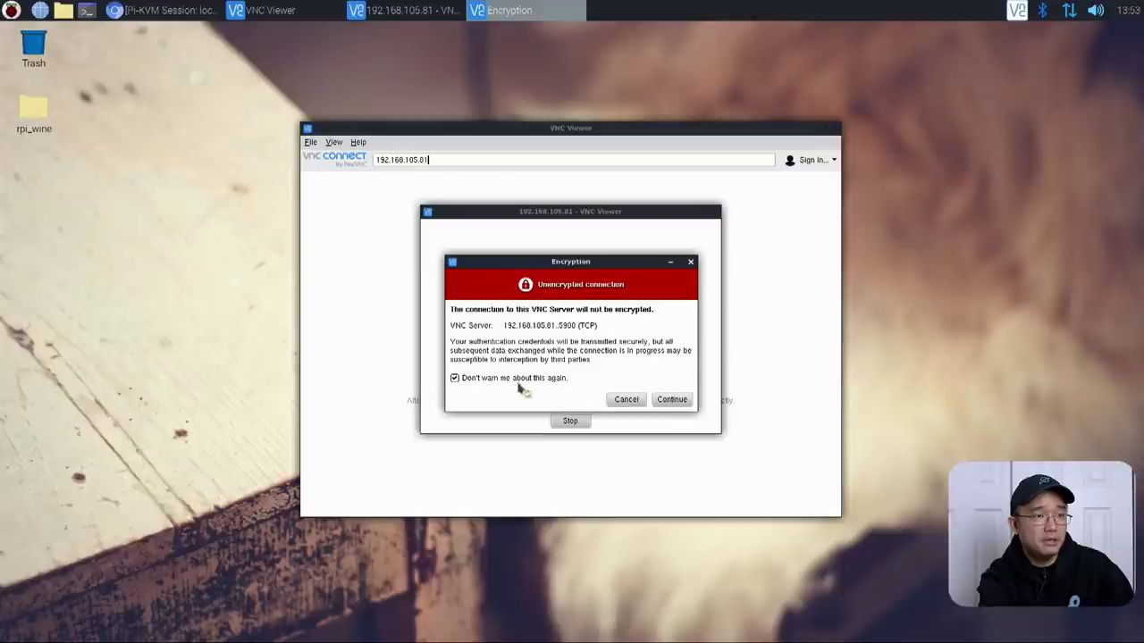
{"action": "left_click", "coordinate": [675, 401]}
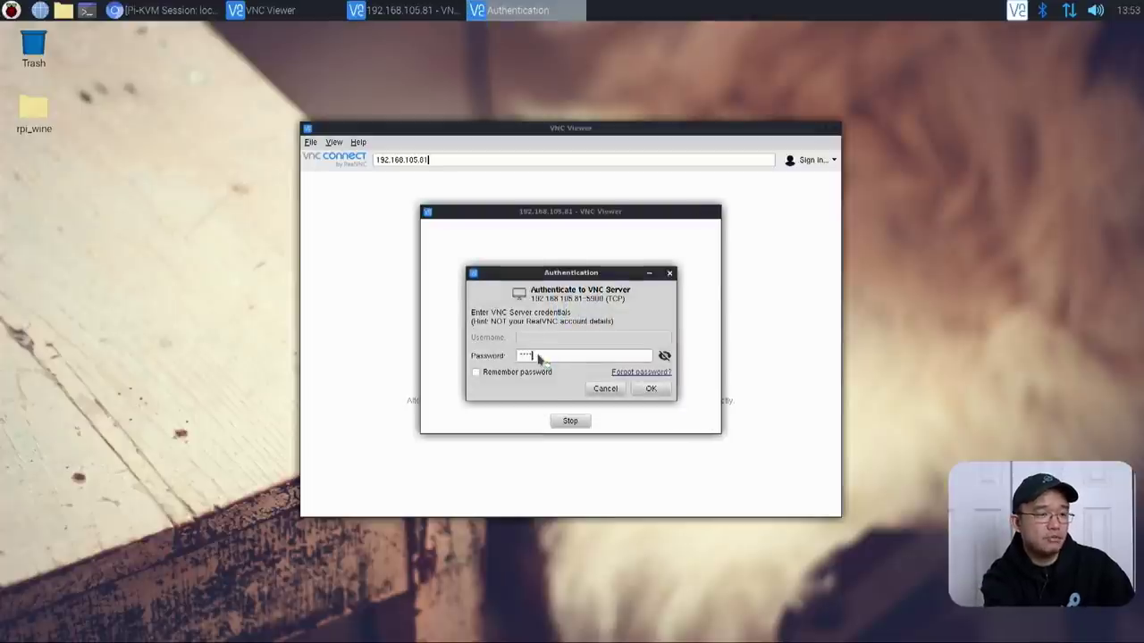
{"action": "key", "text": "Return"}
{"action": "mouse_move", "coordinate": [604, 153]}
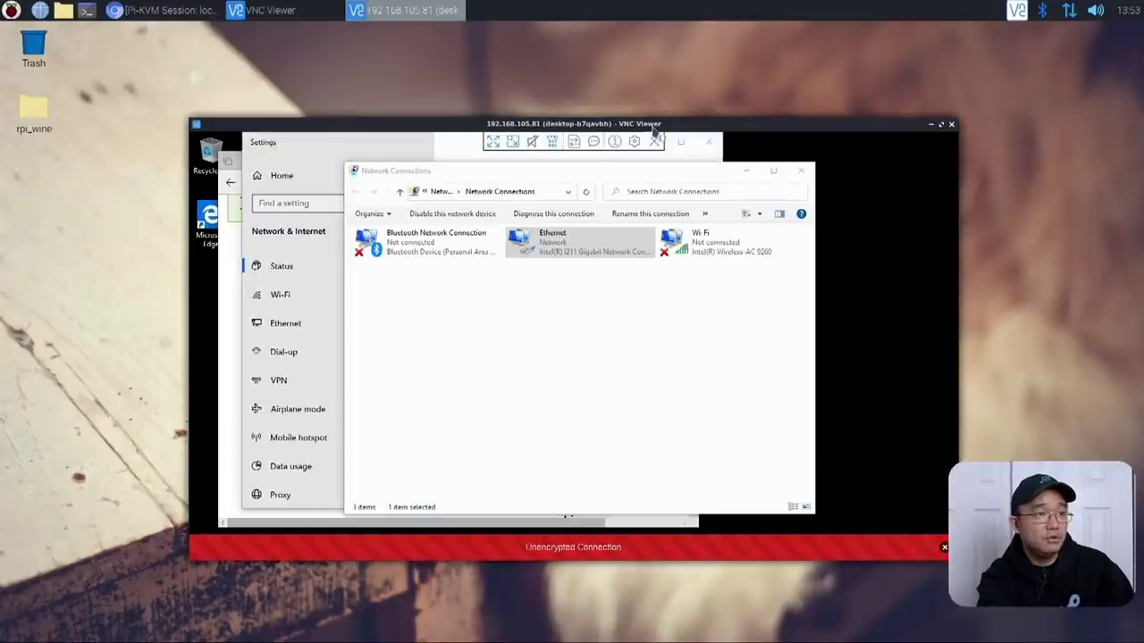
{"action": "left_click_drag", "start_coordinate": [653, 128], "coordinate": [655, 91]}
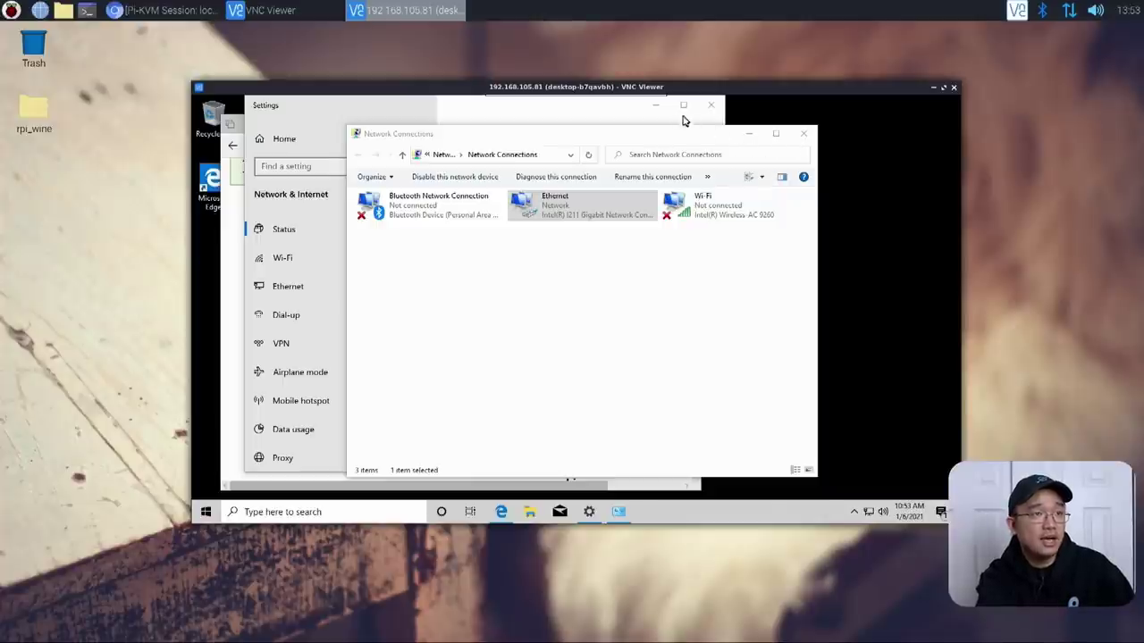
Close the Network Connections, Settings and Microsoft Edge windows on the remote desktop, including all browser tabs.
{"action": "left_click", "coordinate": [809, 137]}
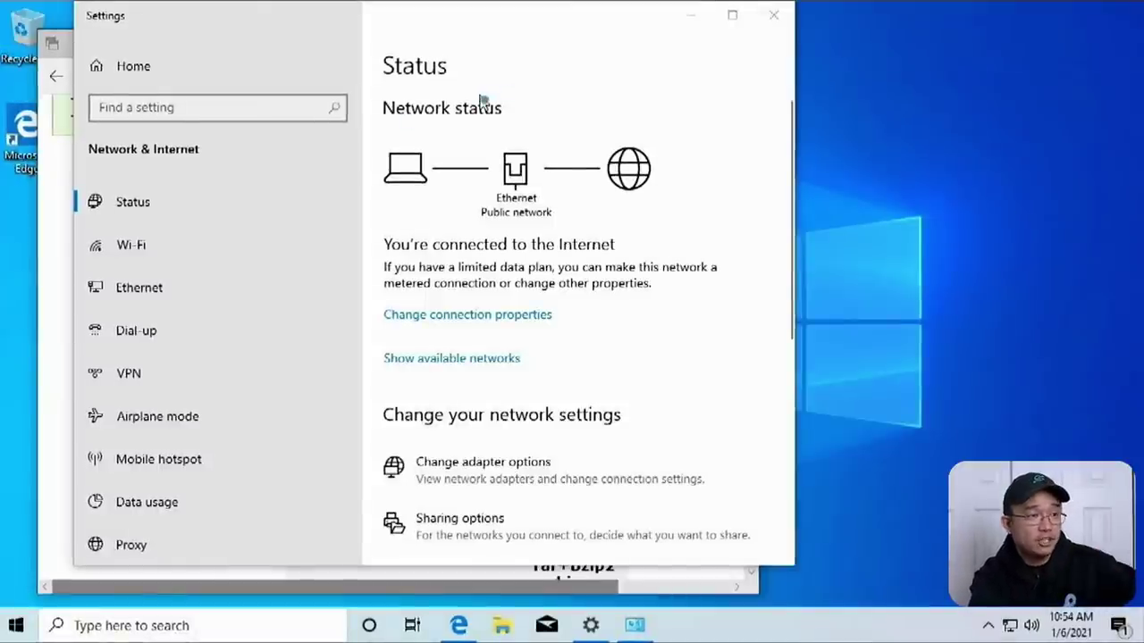
{"action": "left_click", "coordinate": [561, 34]}
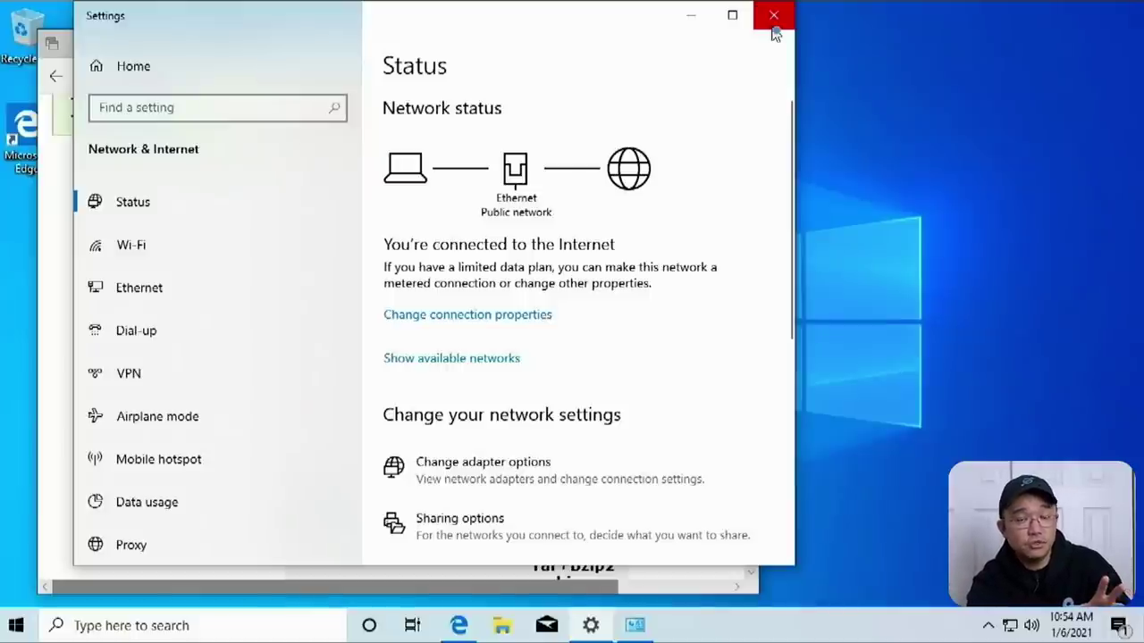
{"action": "left_click", "coordinate": [773, 33]}
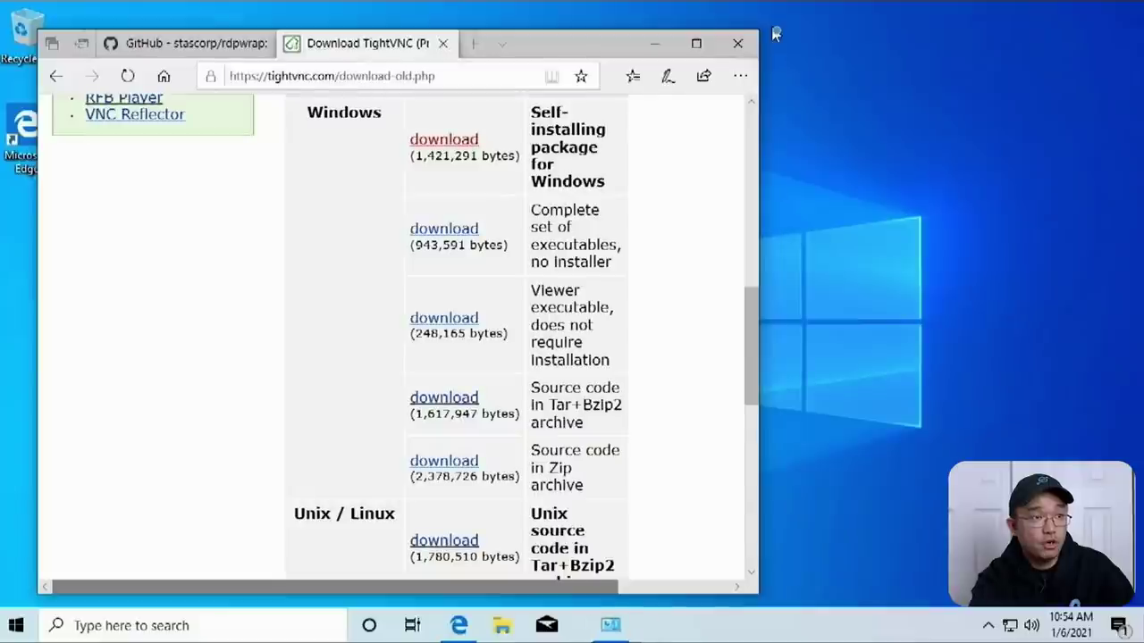
{"action": "left_click", "coordinate": [737, 46]}
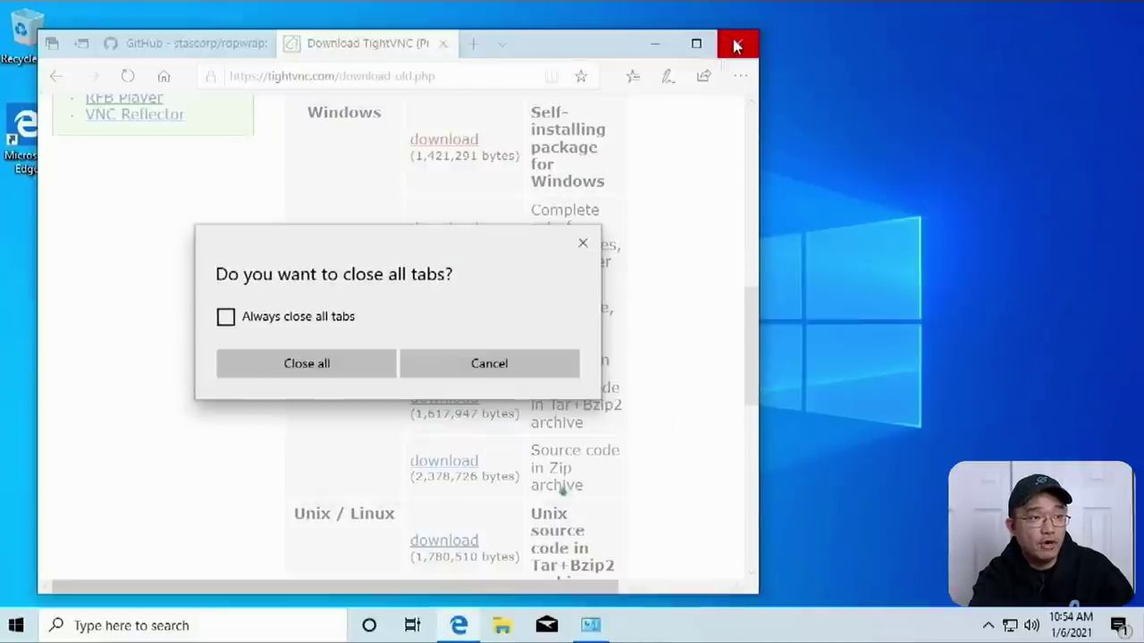
{"action": "left_click", "coordinate": [360, 374]}
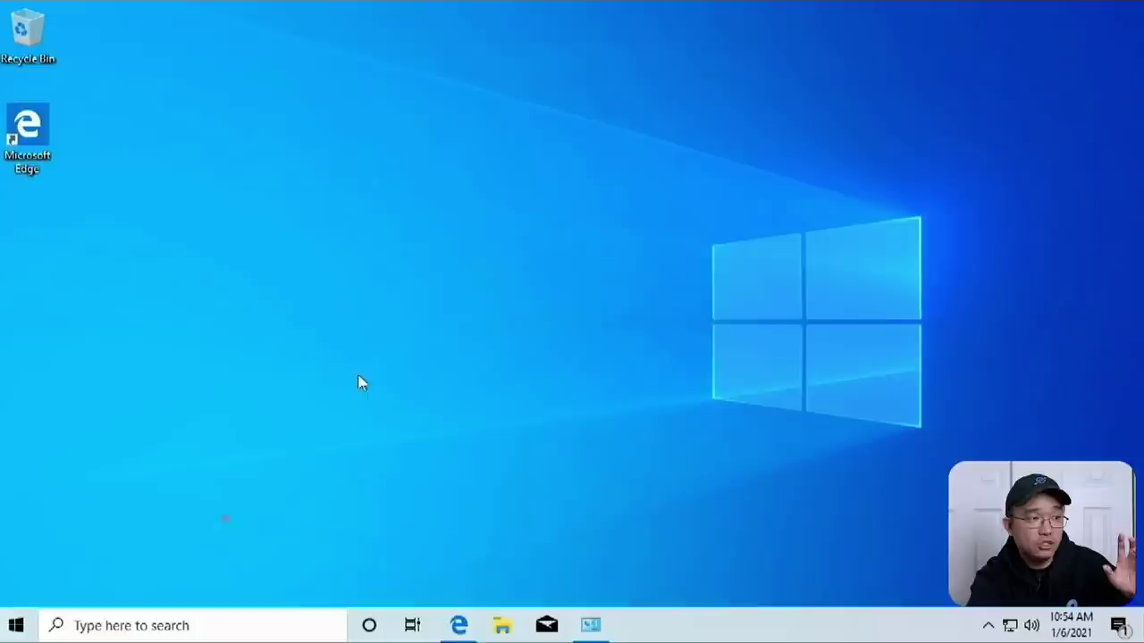
Search Windows for "hard drive", open the Storage settings and go to Manage Storage Spaces.
{"action": "left_click", "coordinate": [20, 627]}
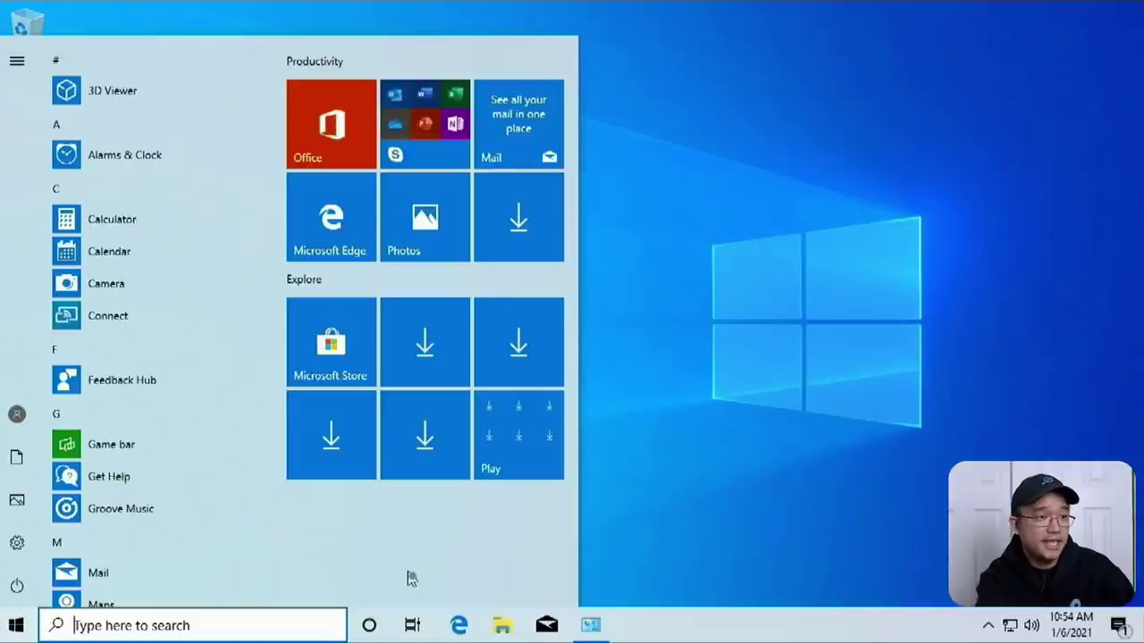
{"action": "type", "text": "hard drive"}
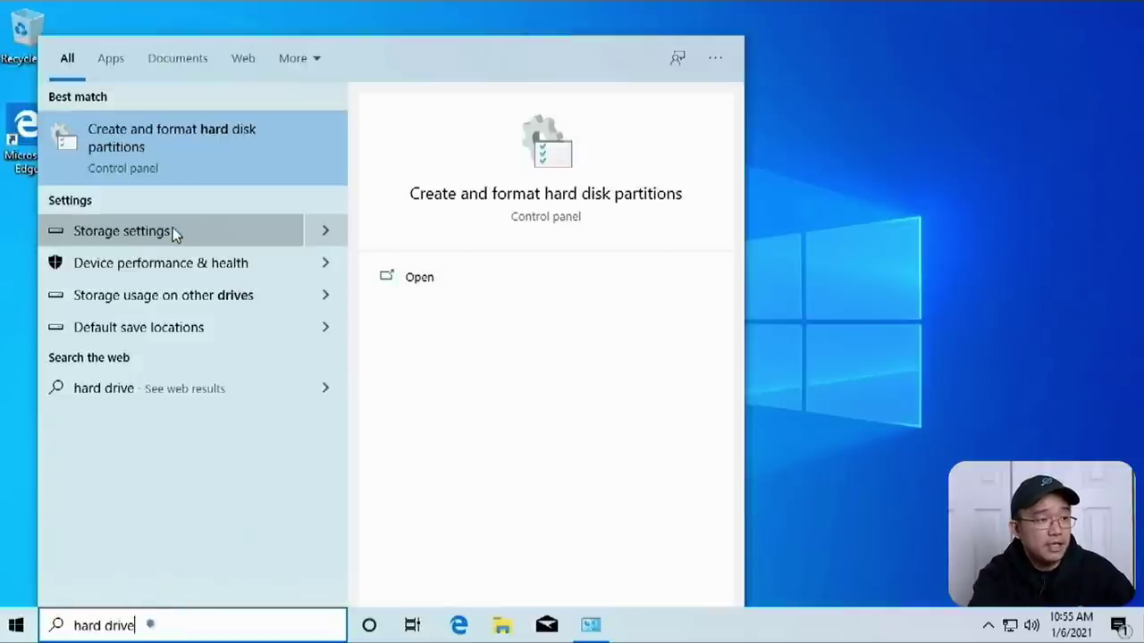
{"action": "left_click", "coordinate": [116, 234]}
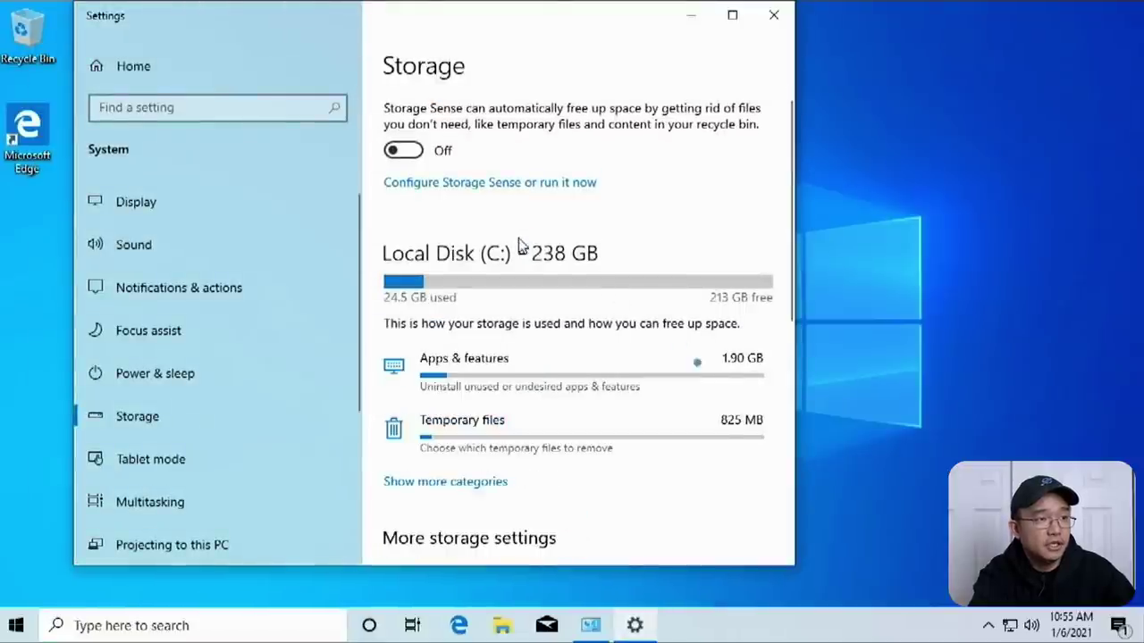
{"action": "scroll", "coordinate": [715, 436], "scroll_direction": "down", "scroll_amount": 10}
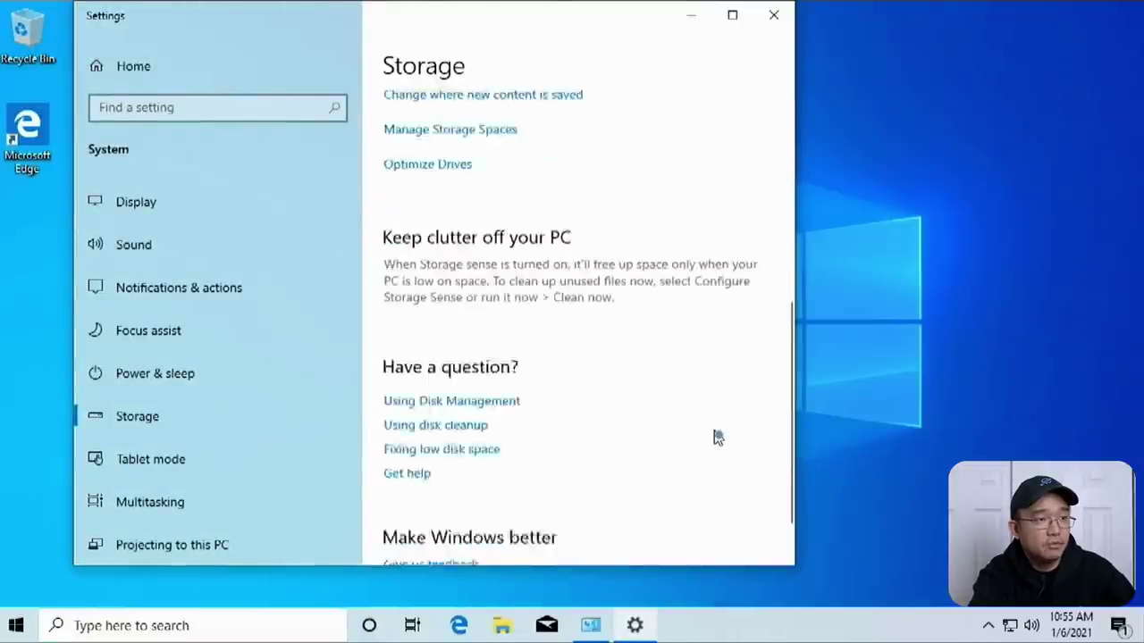
{"action": "scroll", "coordinate": [568, 430], "scroll_direction": "up", "scroll_amount": 5}
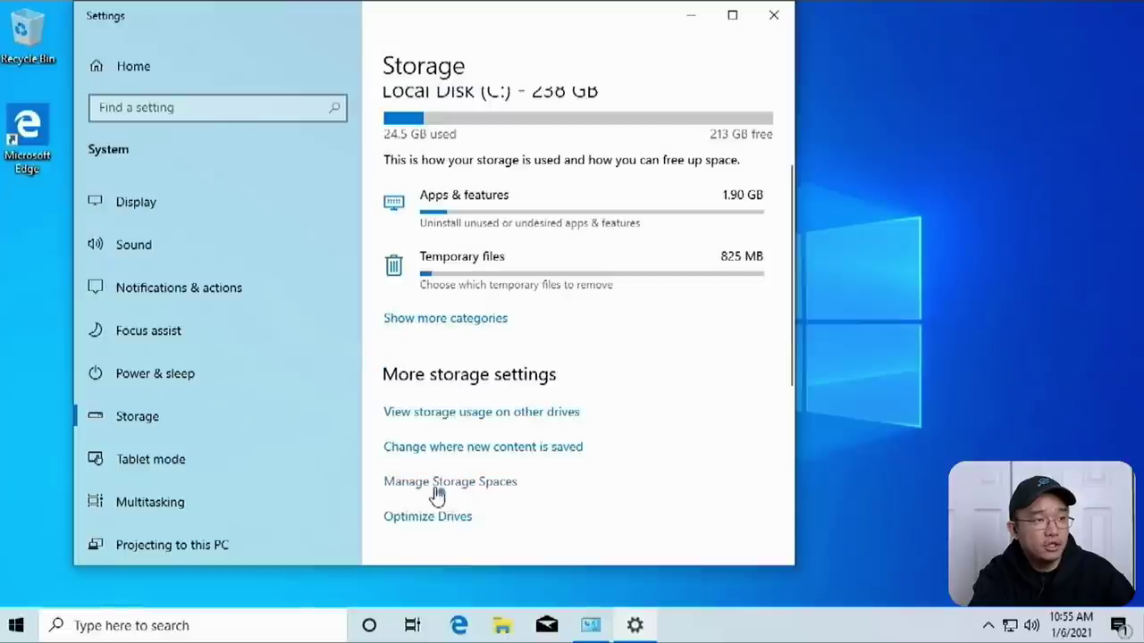
{"action": "left_click", "coordinate": [475, 493]}
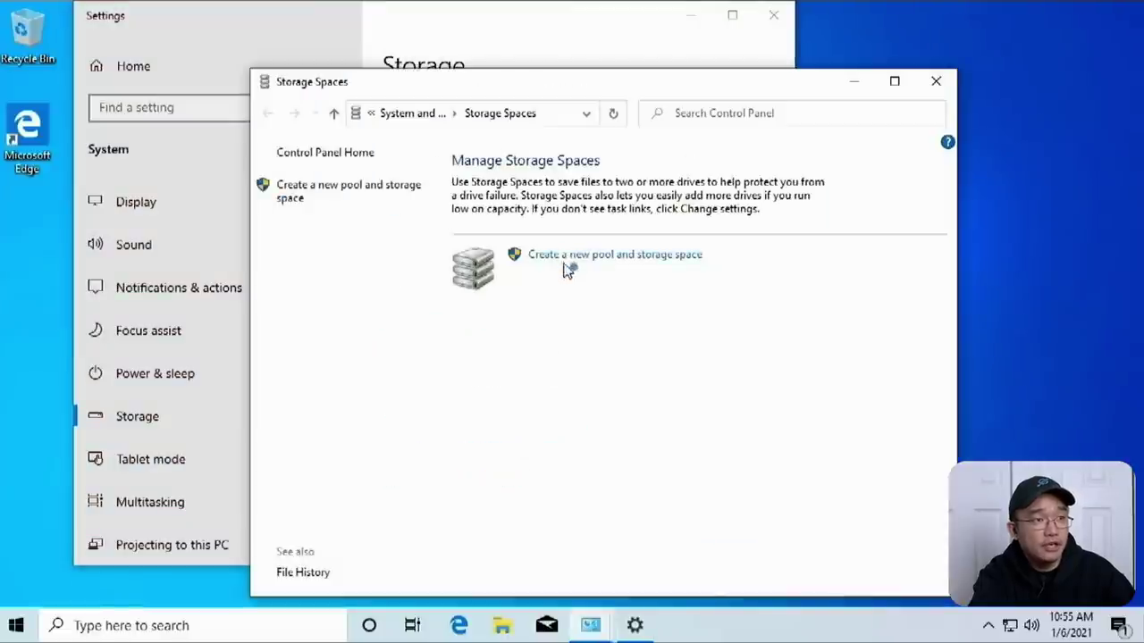
Create a new storage pool from the four unformatted WDC drives, Disk 0 to Disk 3, allowing the administrator changes.
{"action": "left_click", "coordinate": [568, 259]}
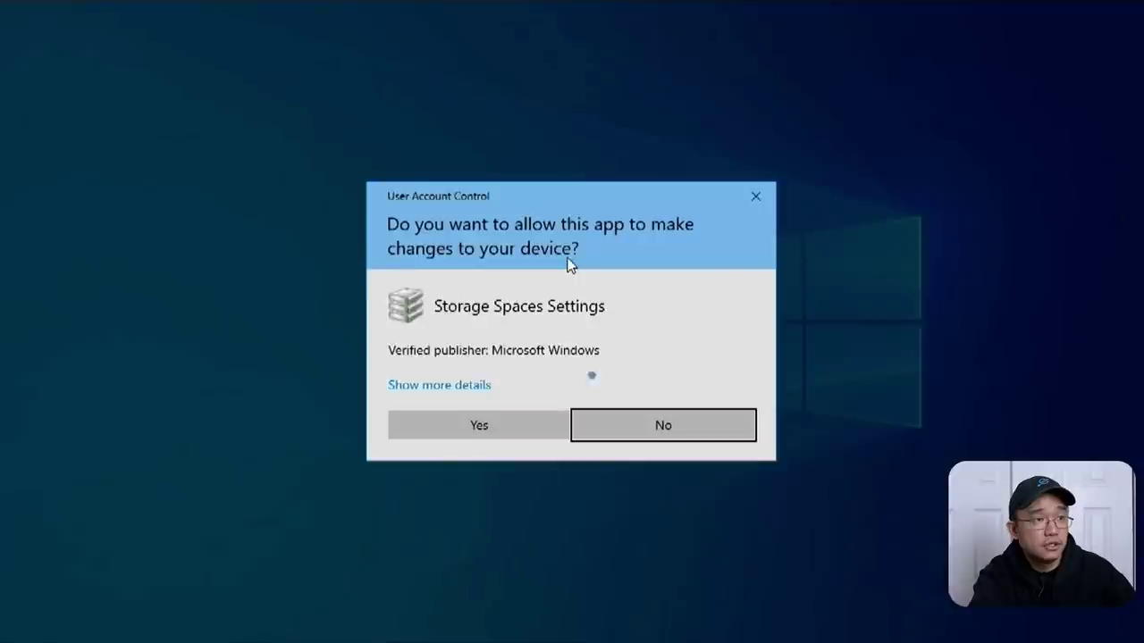
{"action": "left_click", "coordinate": [501, 436]}
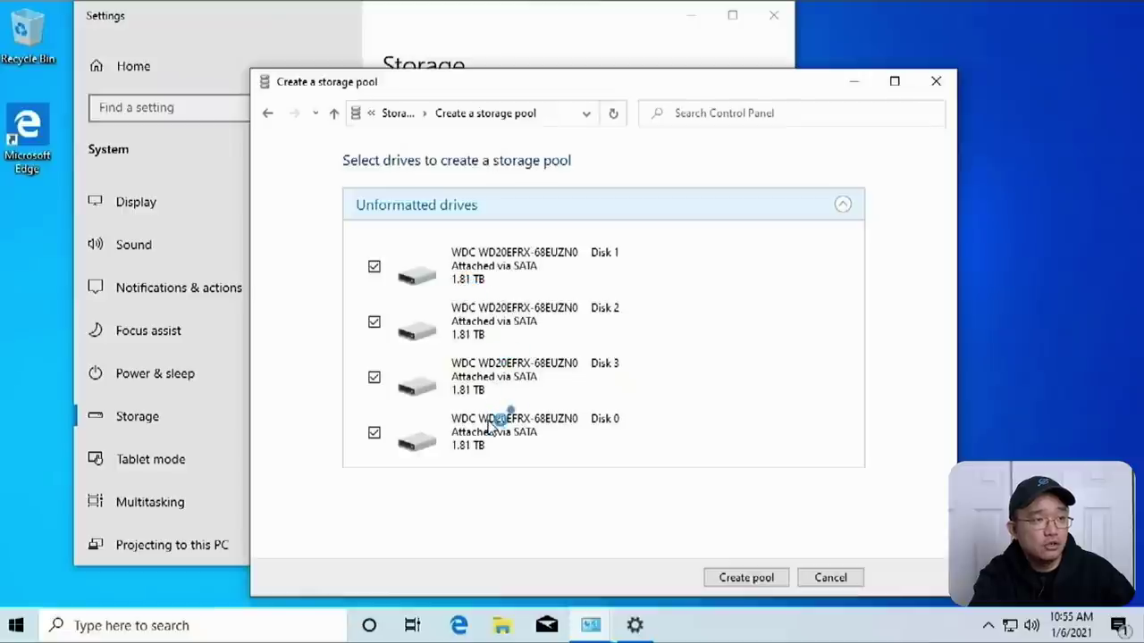
{"action": "left_click", "coordinate": [746, 577]}
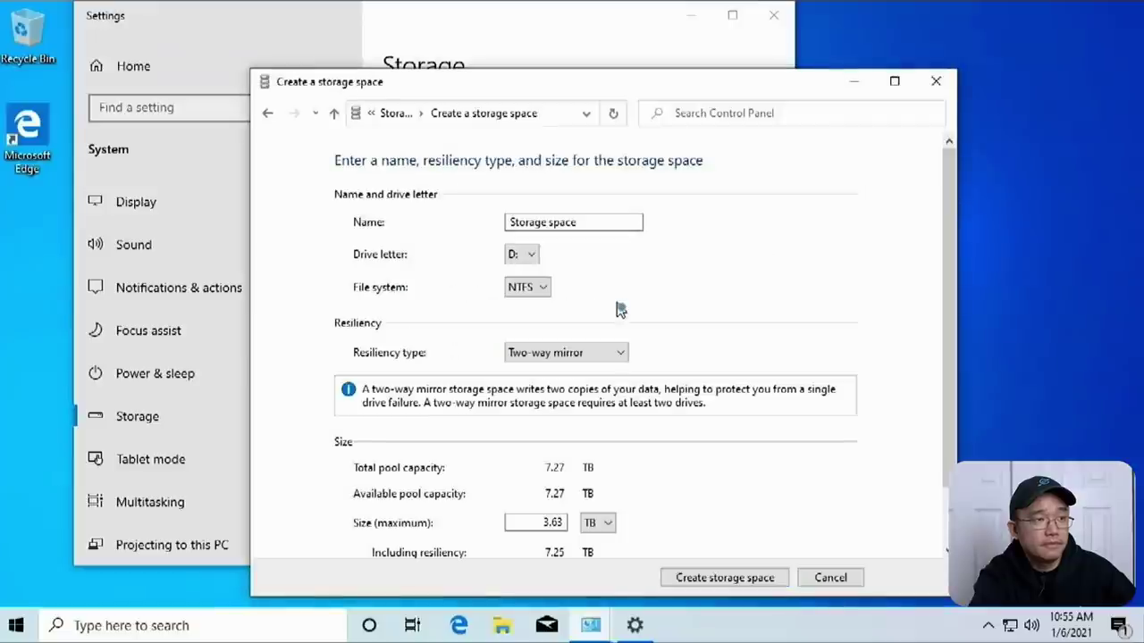
Set the storage space's drive letter to E:, file system to NTFS and resiliency type to Parity.
{"action": "left_click", "coordinate": [528, 256]}
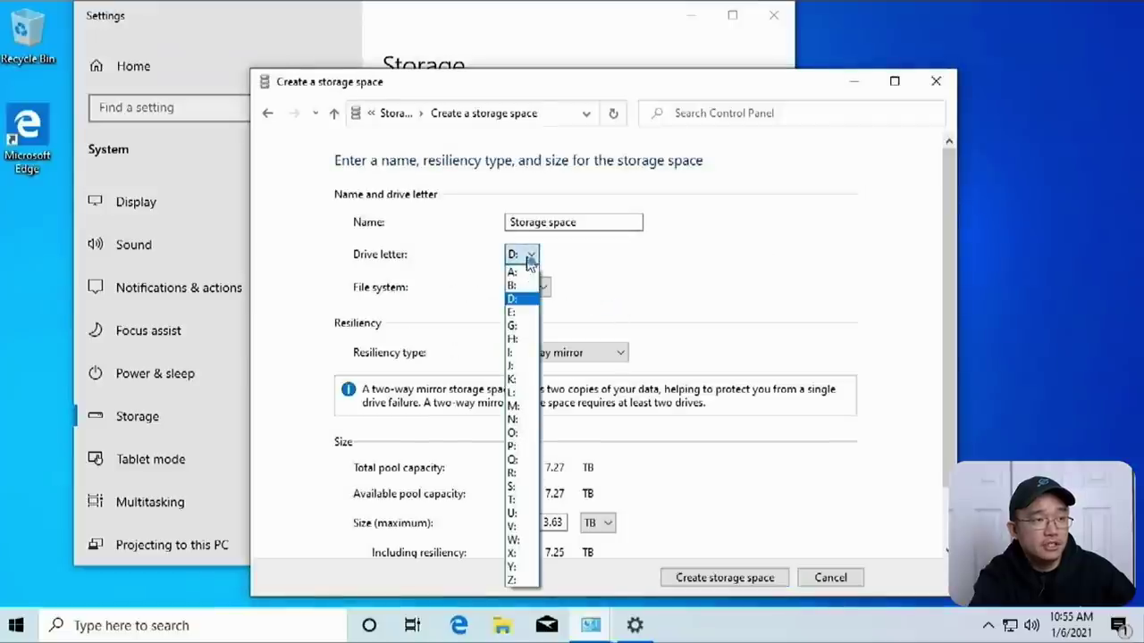
{"action": "left_click", "coordinate": [517, 312]}
{"action": "left_click", "coordinate": [528, 288]}
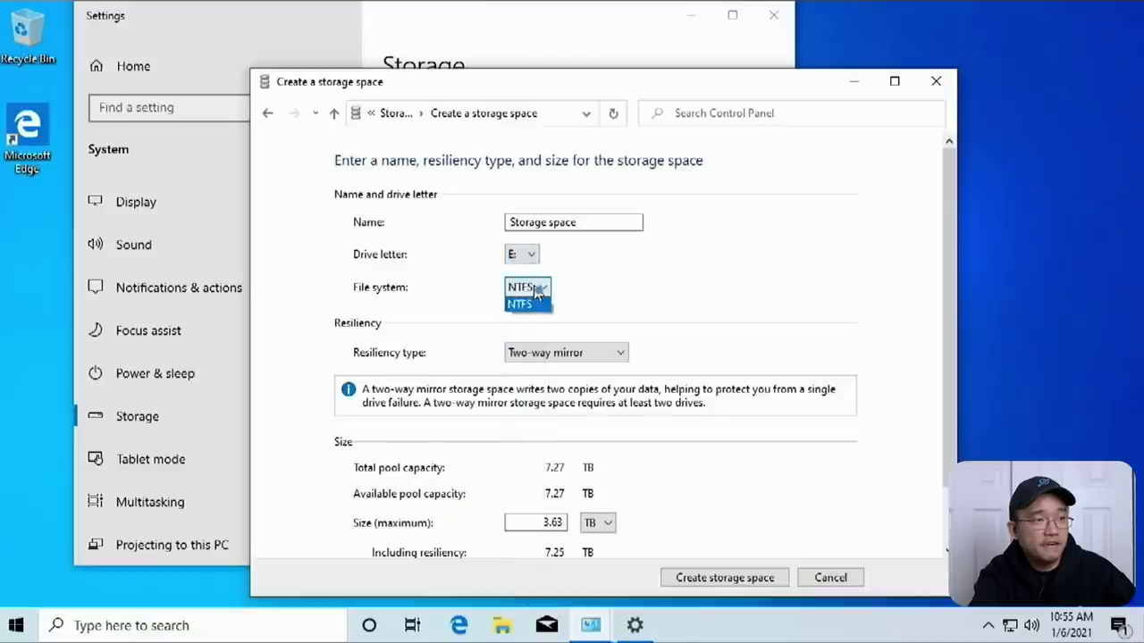
{"action": "left_click", "coordinate": [536, 309]}
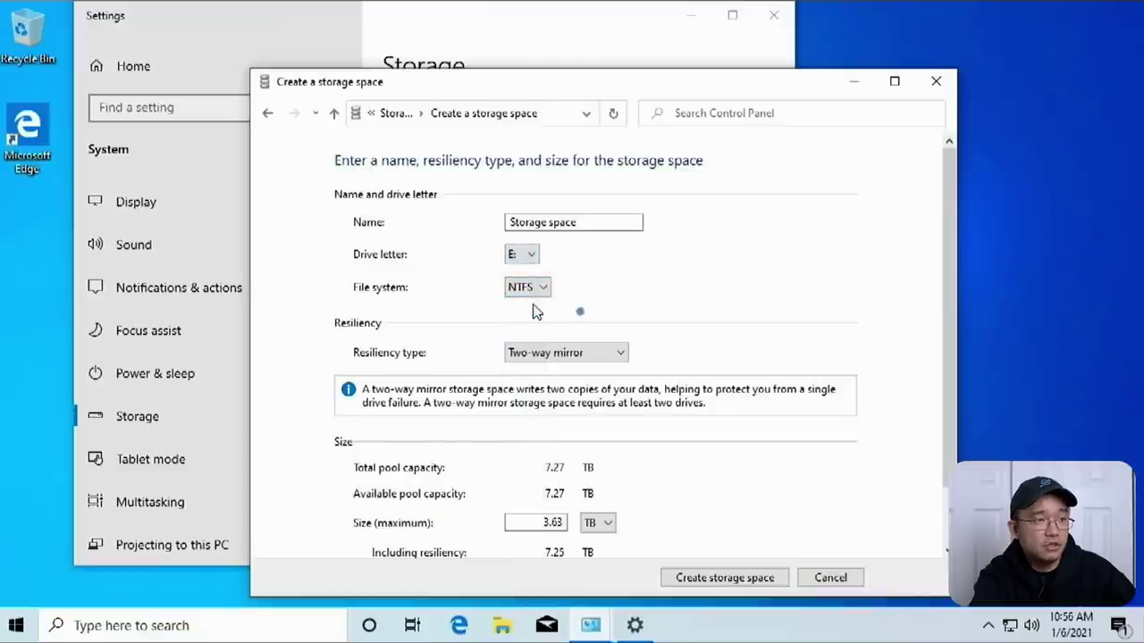
{"action": "left_click", "coordinate": [609, 361]}
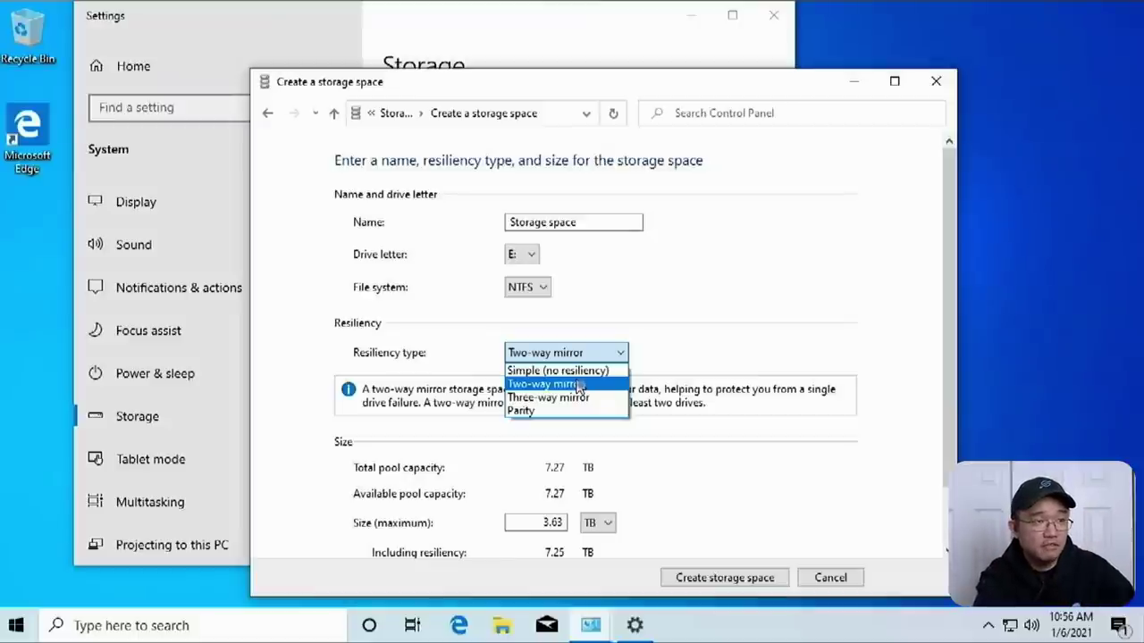
{"action": "left_click", "coordinate": [527, 413]}
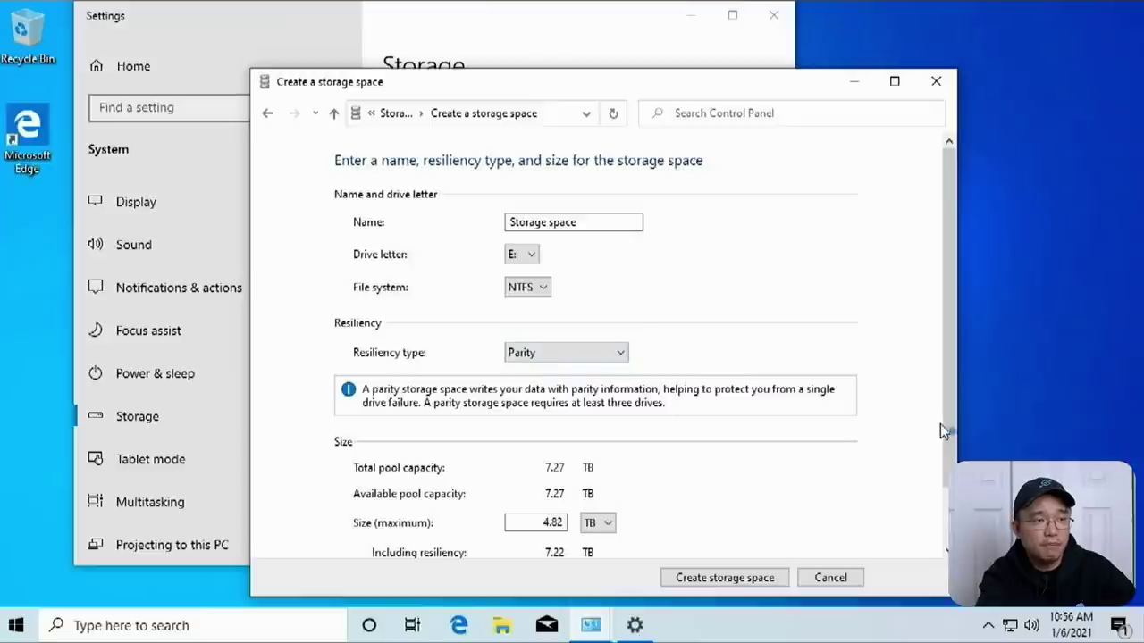
Set the maximum size to 4.8 TB and create the storage space.
{"action": "left_click_drag", "start_coordinate": [947, 428], "coordinate": [943, 502]}
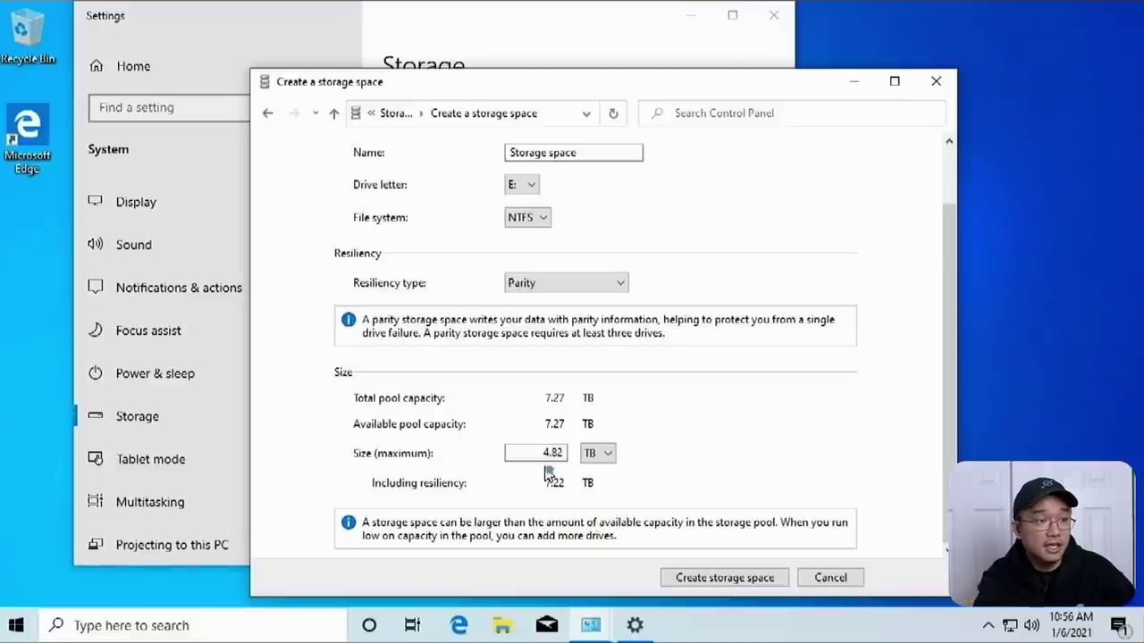
{"action": "left_click_drag", "start_coordinate": [554, 452], "coordinate": [588, 452]}
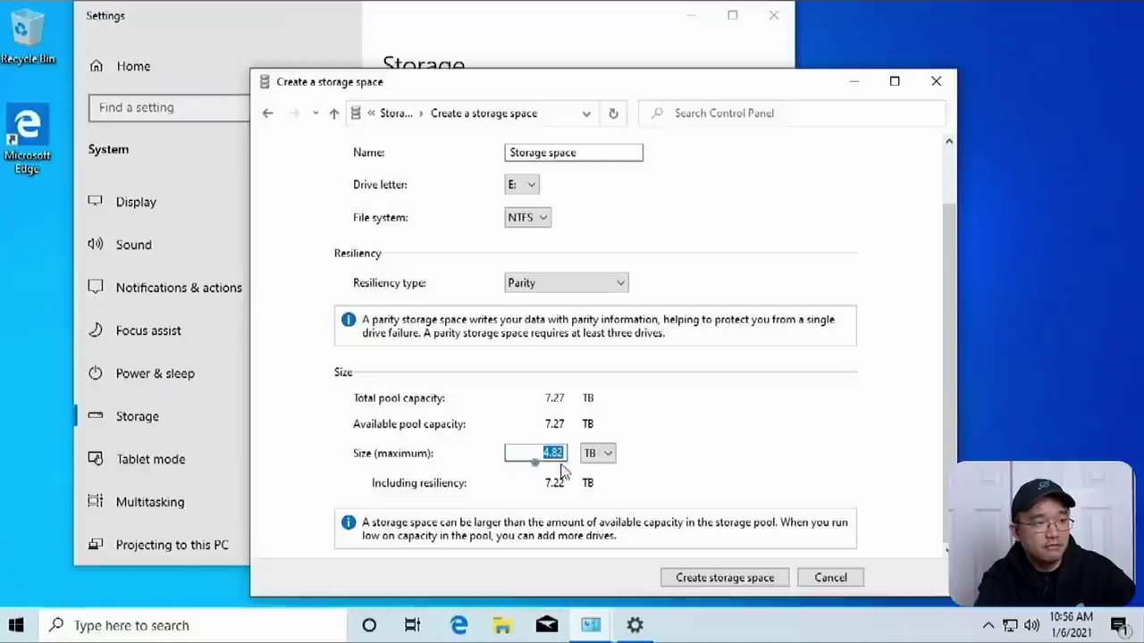
{"action": "type", "text": "4.8"}
{"action": "key", "text": "Return"}
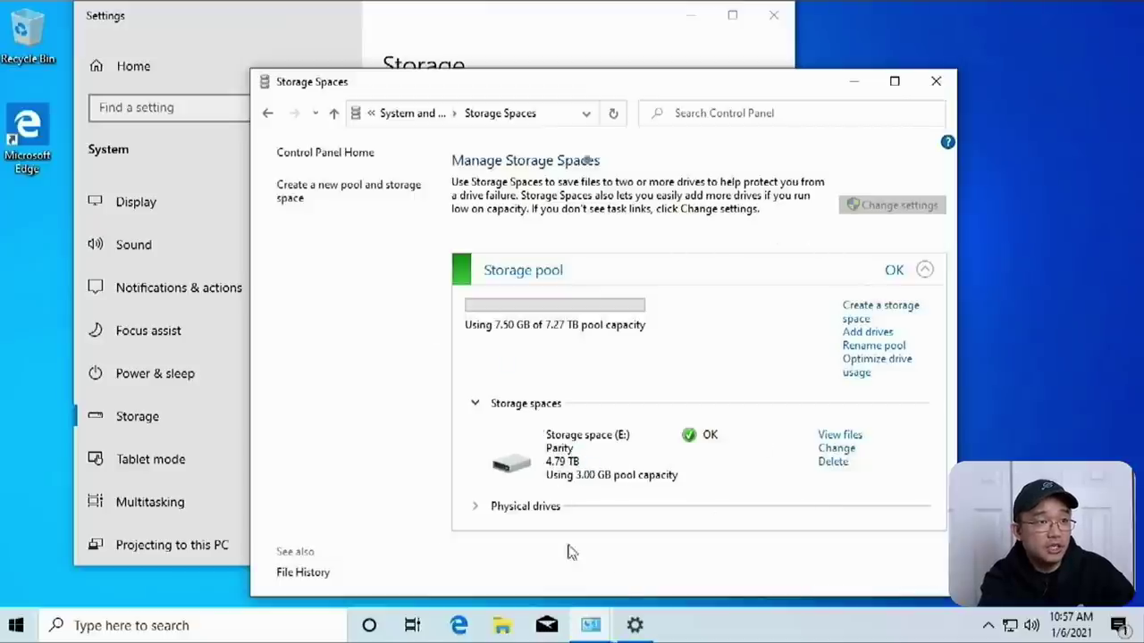
Open the Storage space (E:) drive from This PC in File Explorer to view its contents.
{"action": "left_click", "coordinate": [502, 625]}
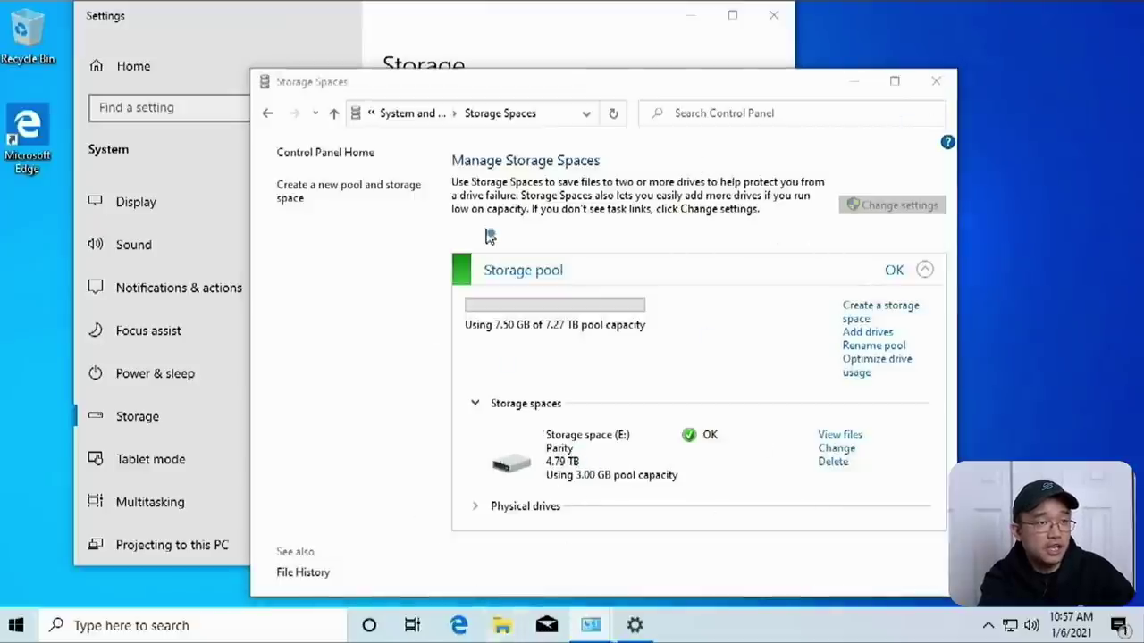
{"action": "left_click", "coordinate": [304, 365]}
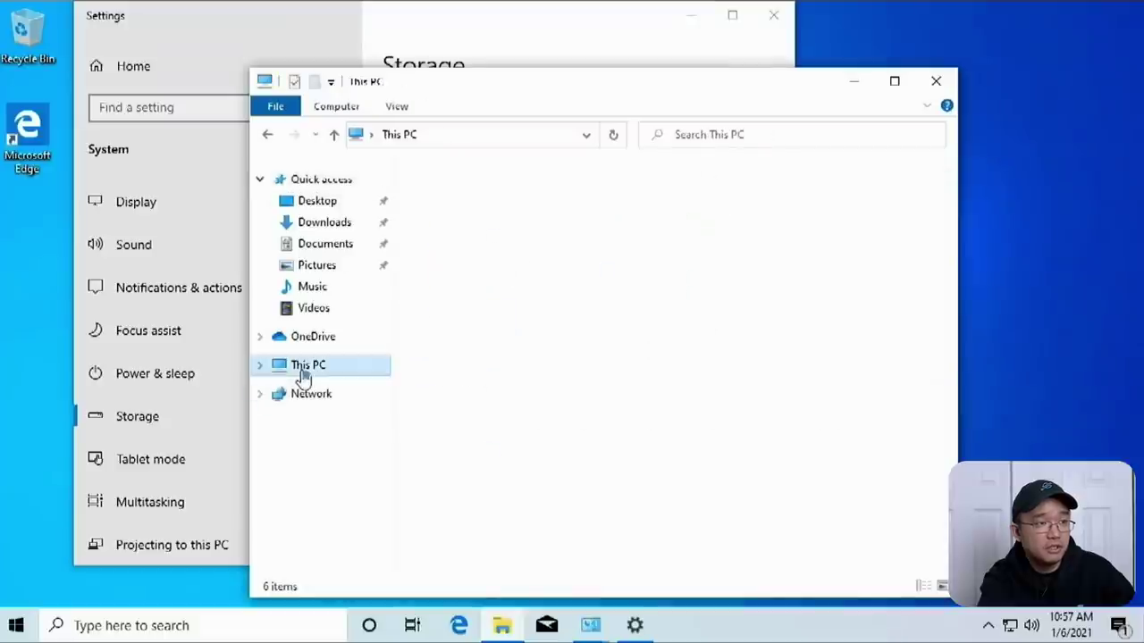
{"action": "left_click", "coordinate": [746, 447]}
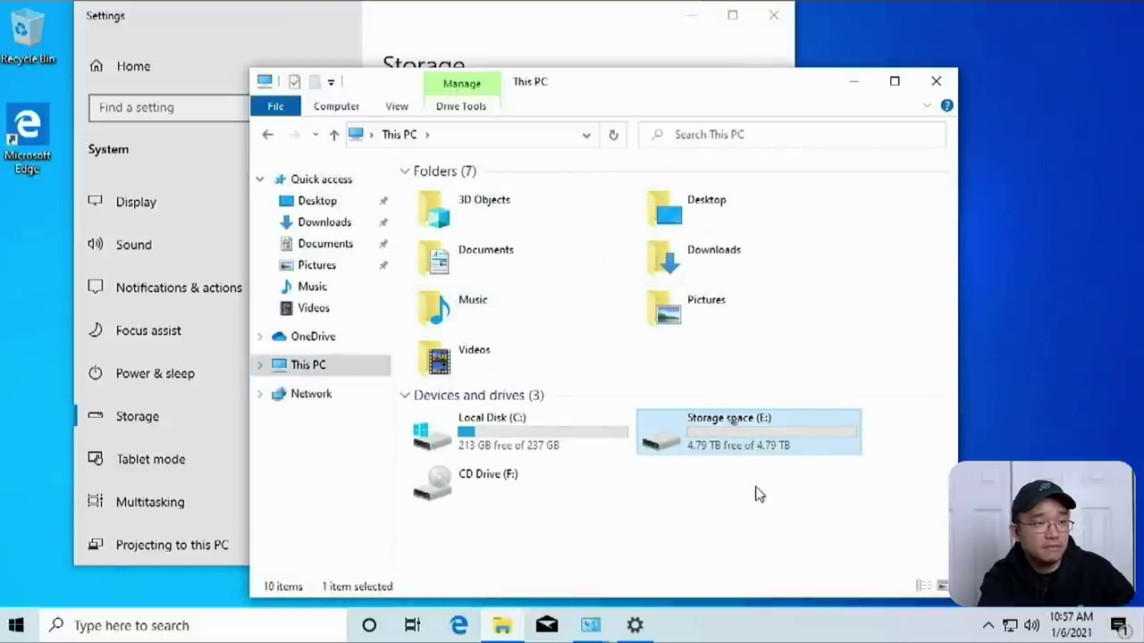
{"action": "double_click", "coordinate": [728, 447]}
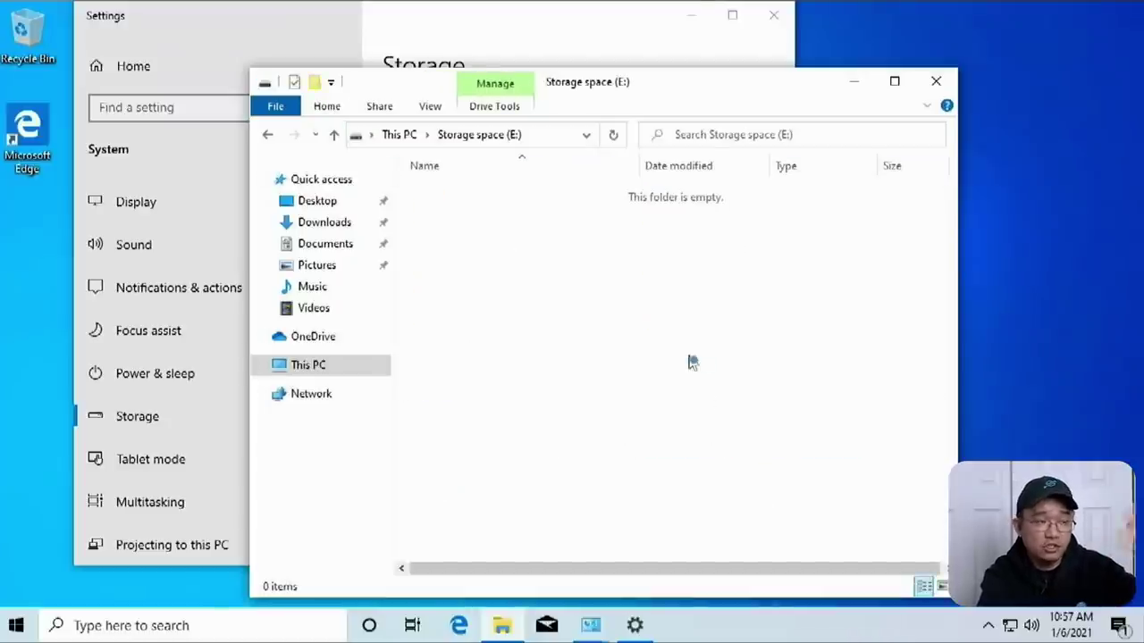
Create a folder named share in the root of the Storage space (E:) drive.
{"action": "right_click", "coordinate": [522, 226]}
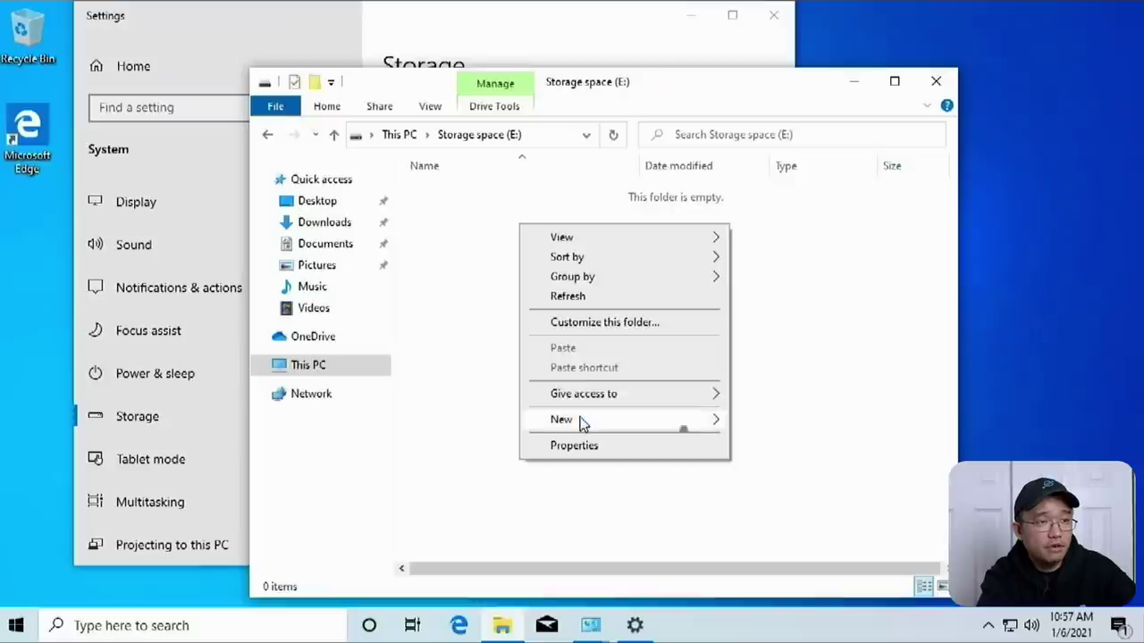
{"action": "mouse_move", "coordinate": [581, 422]}
{"action": "left_click", "coordinate": [771, 422]}
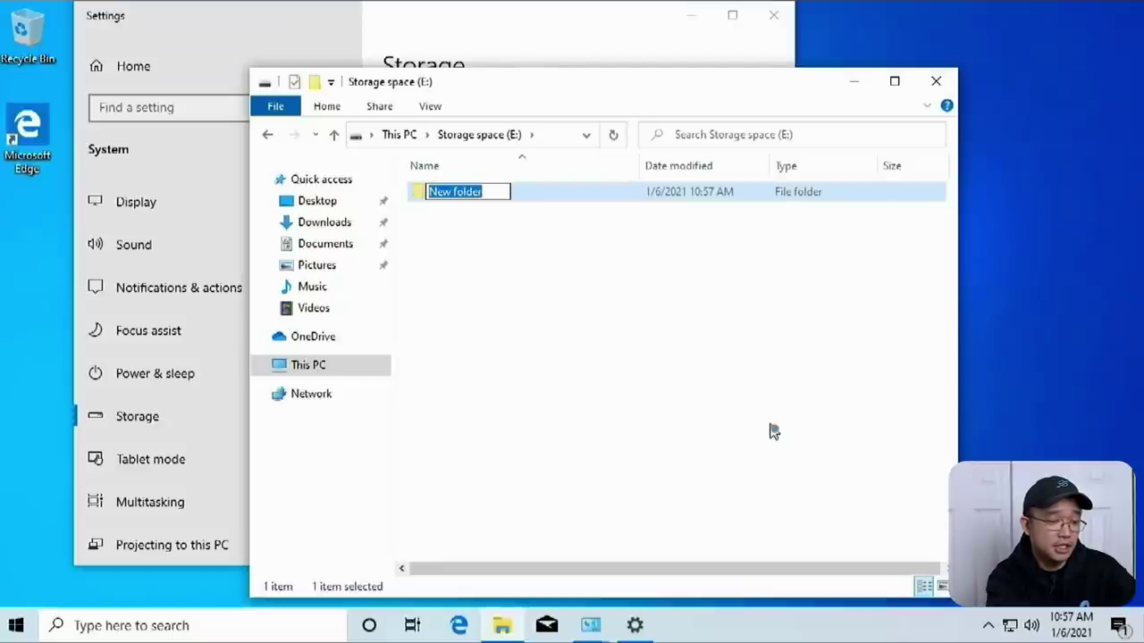
{"action": "type", "text": "share"}
{"action": "key", "text": "Return"}
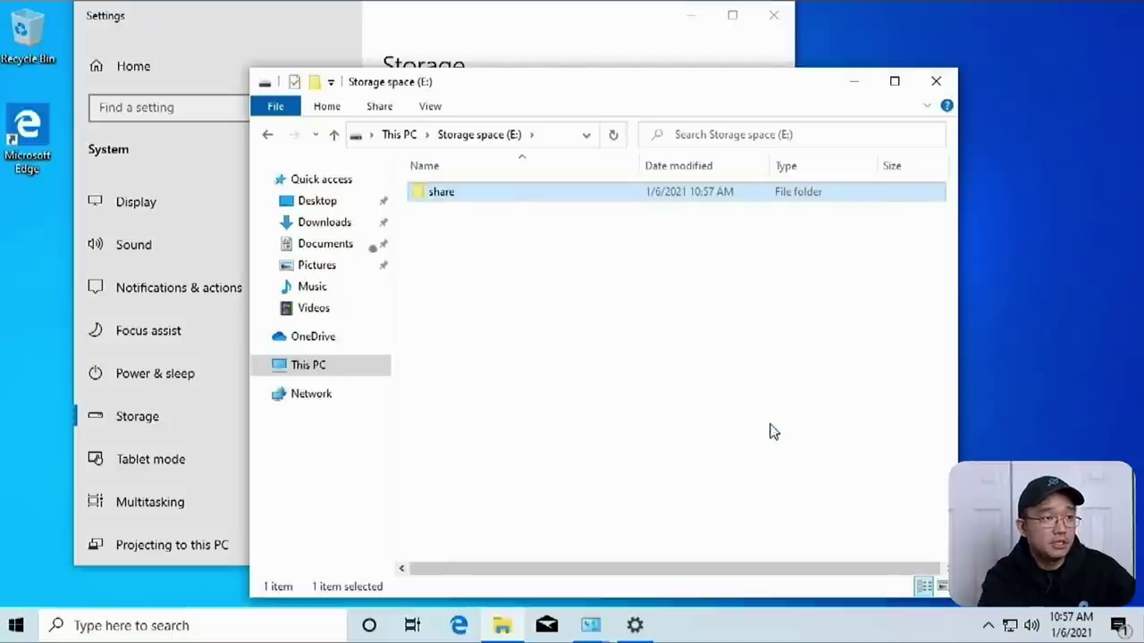
Open the share folder's network access settings for specific people and add Everyone to the sharing list.
{"action": "right_click", "coordinate": [443, 198]}
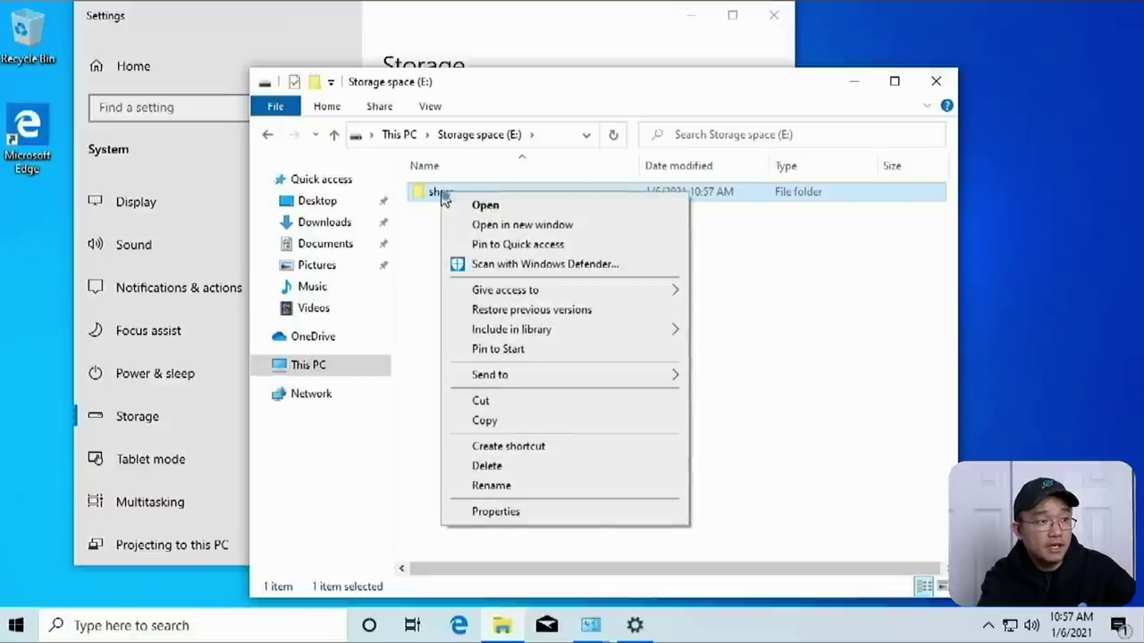
{"action": "mouse_move", "coordinate": [533, 300]}
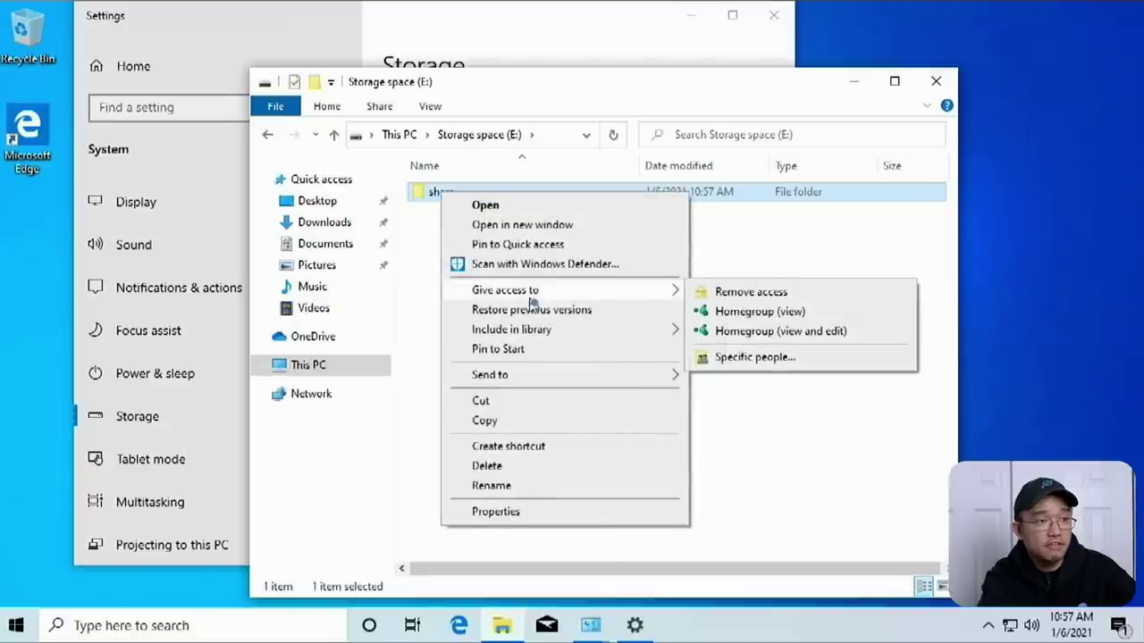
{"action": "left_click", "coordinate": [759, 358]}
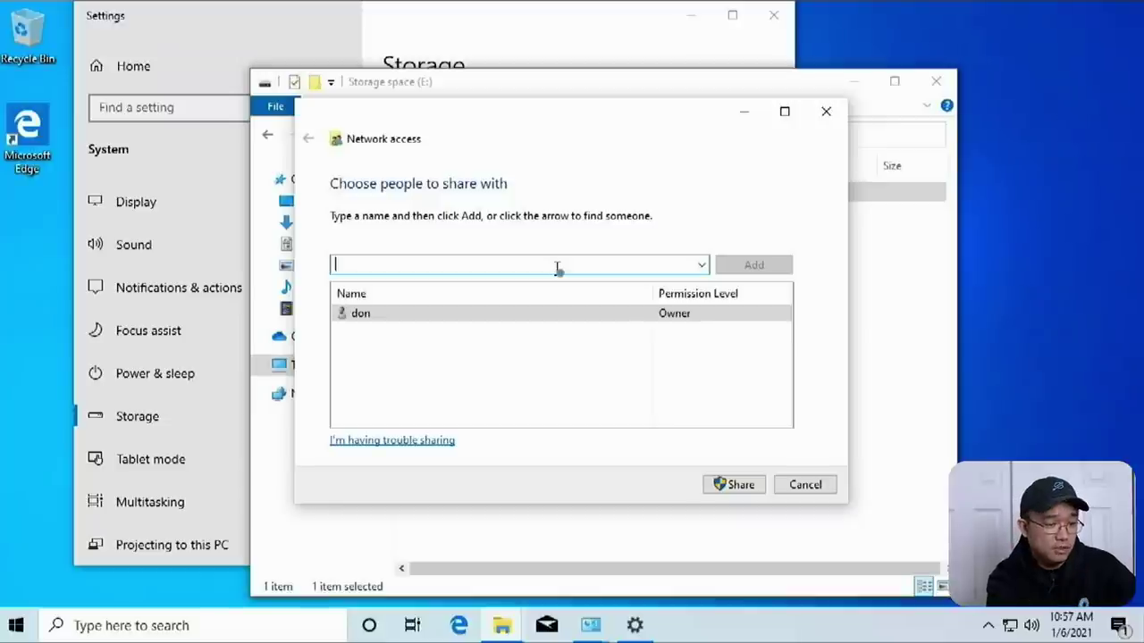
{"action": "type", "text": "e"}
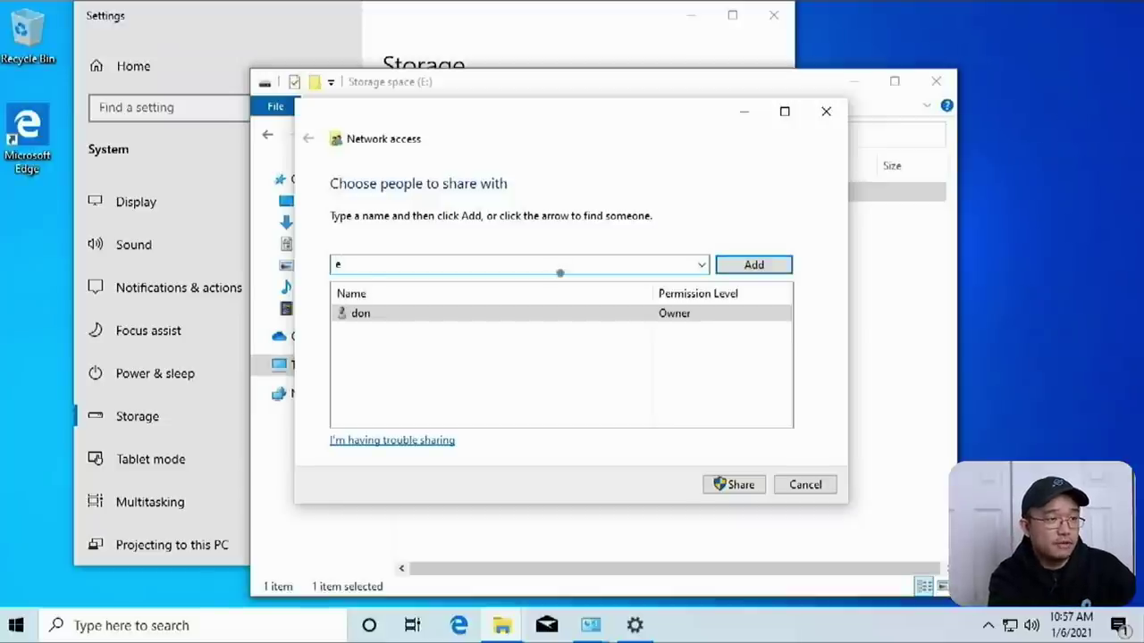
{"action": "type", "text": "veryone"}
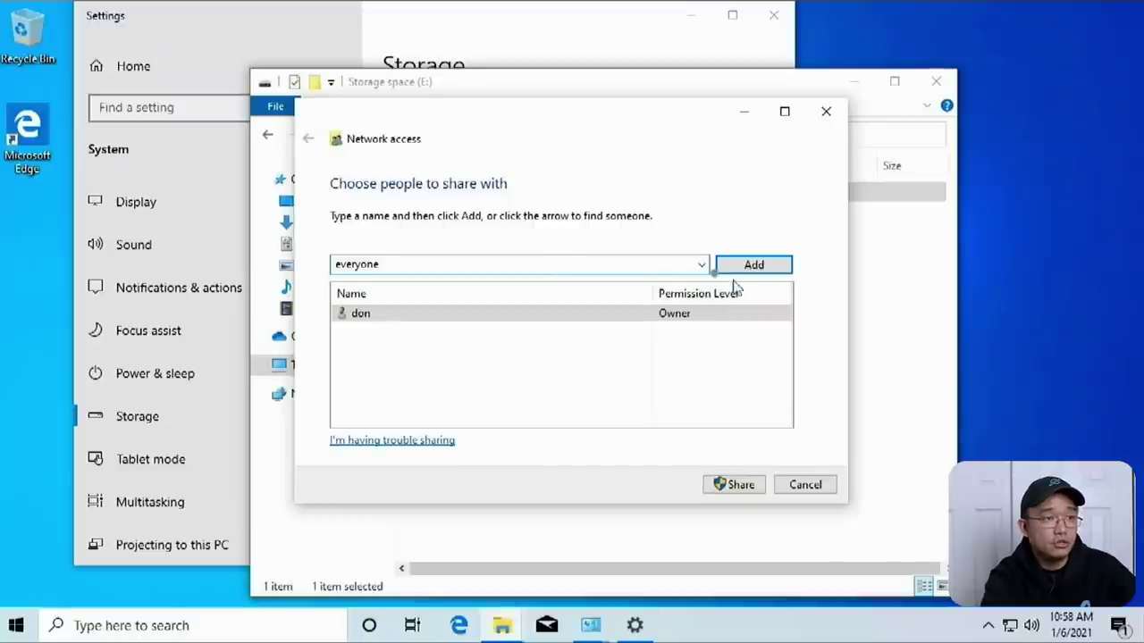
{"action": "left_click", "coordinate": [702, 265]}
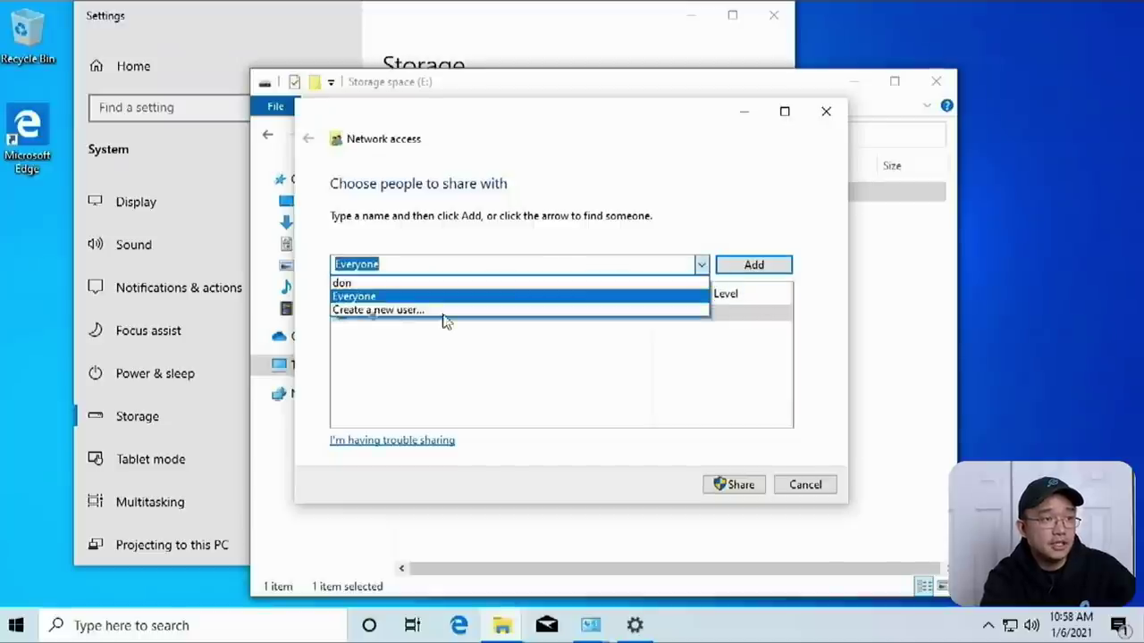
{"action": "left_click", "coordinate": [366, 304]}
{"action": "left_click", "coordinate": [770, 265]}
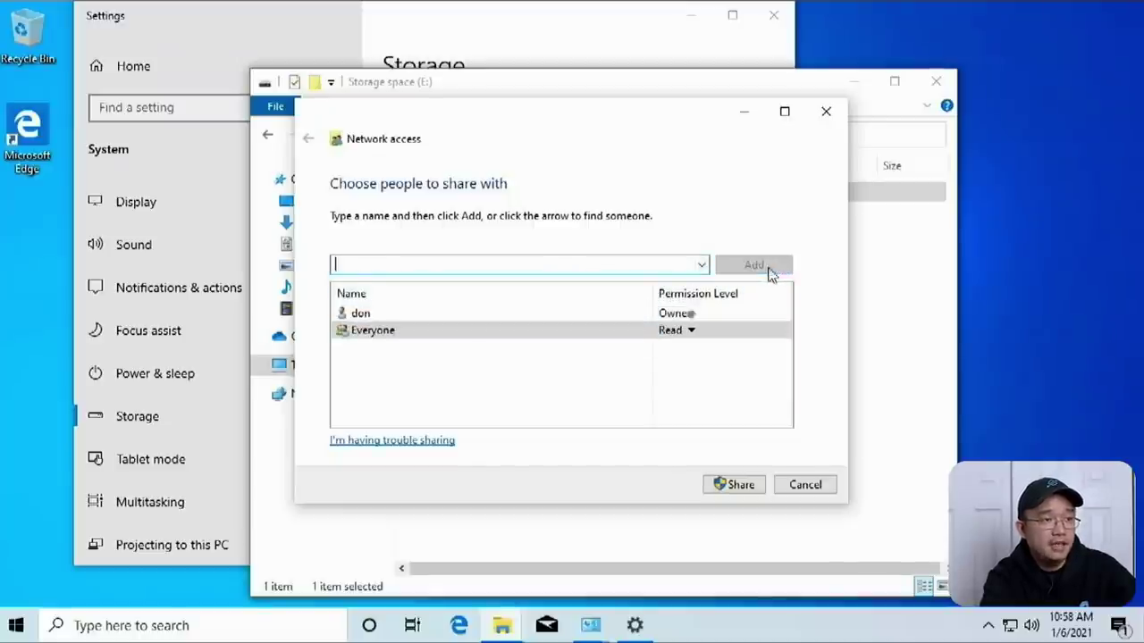
Give Everyone Read/Write permission, share the folder, and turn on network discovery and file sharing for all public networks.
{"action": "left_click", "coordinate": [690, 330]}
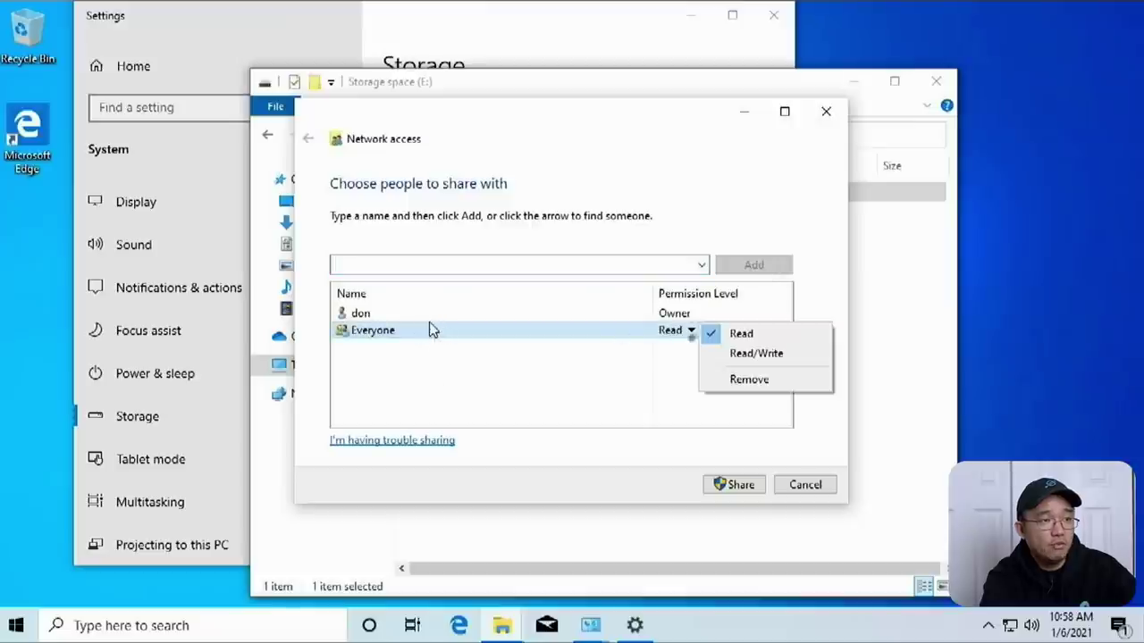
{"action": "left_click", "coordinate": [750, 357]}
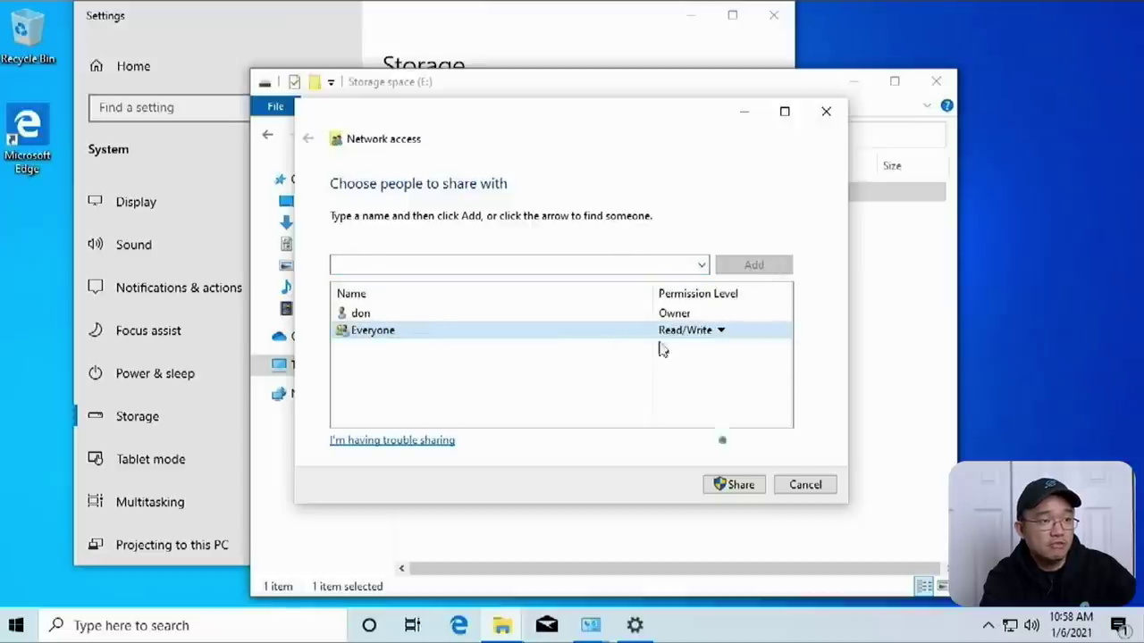
{"action": "left_click", "coordinate": [740, 487]}
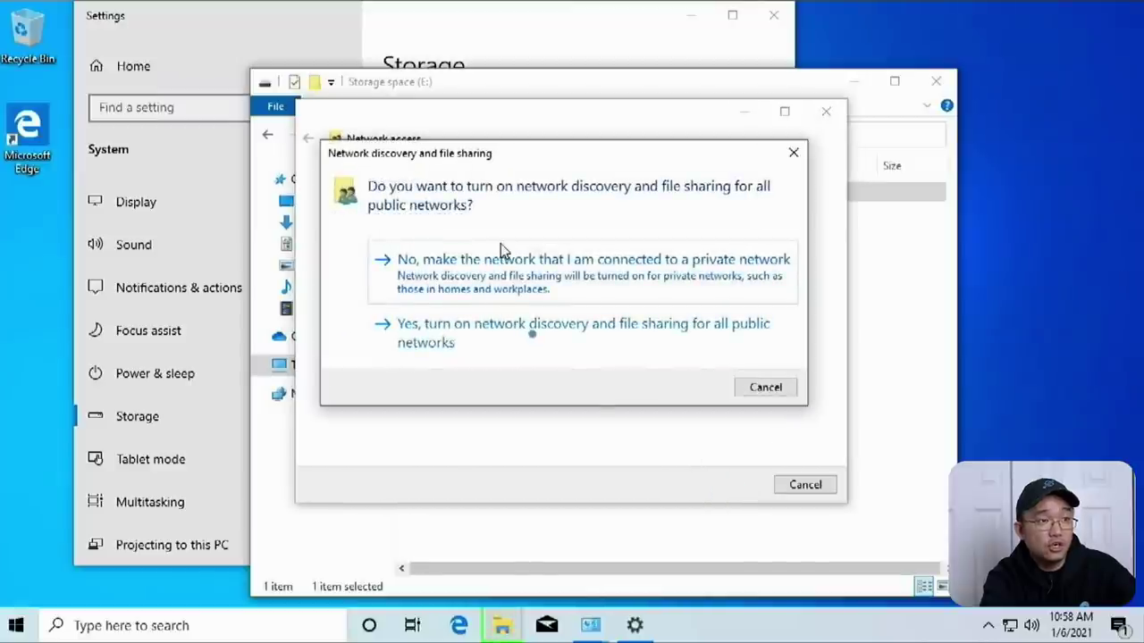
{"action": "left_click", "coordinate": [531, 332]}
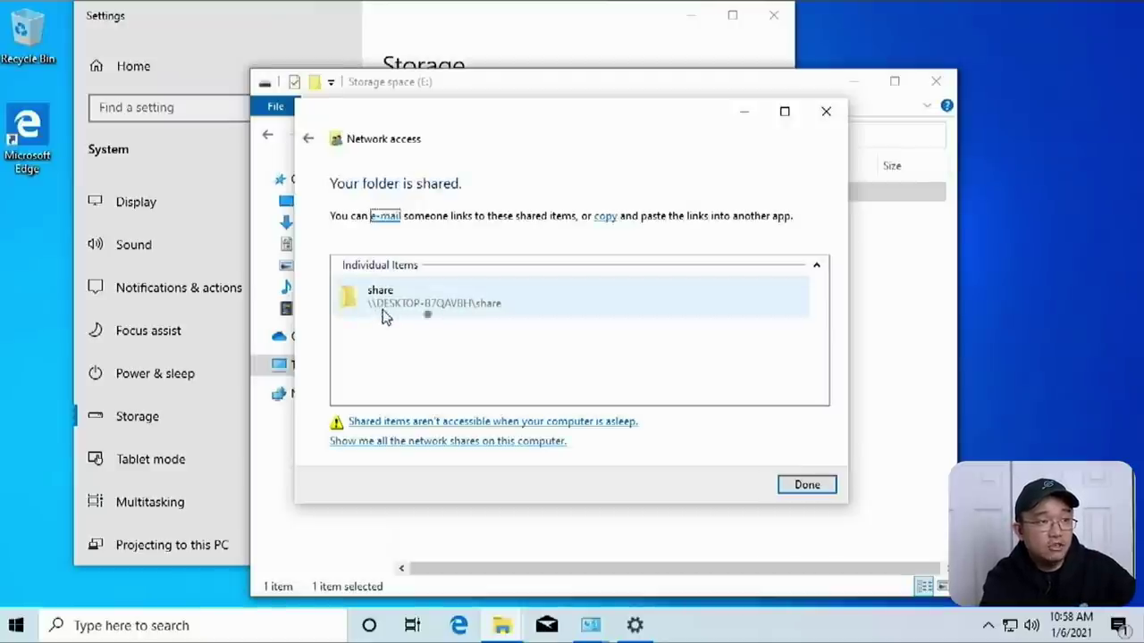
{"action": "left_click", "coordinate": [815, 491]}
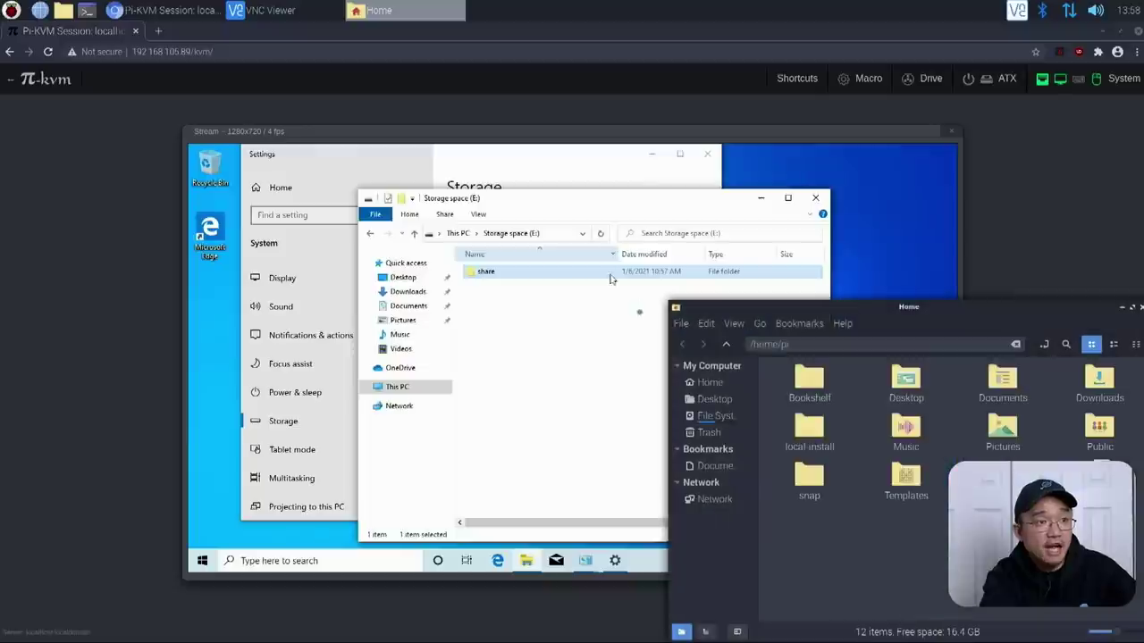
In the Raspberry Pi file manager, browse the Windows network and open the share at smb://192.168.105.81/share/.
{"action": "left_click_drag", "start_coordinate": [856, 313], "coordinate": [529, 196]}
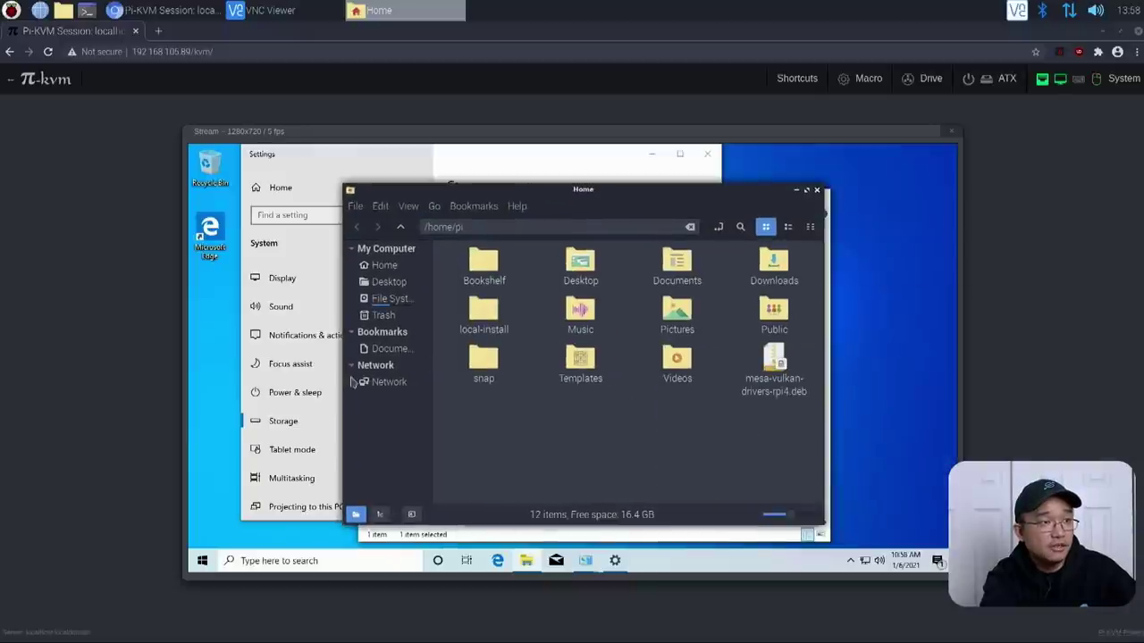
{"action": "left_click", "coordinate": [382, 383]}
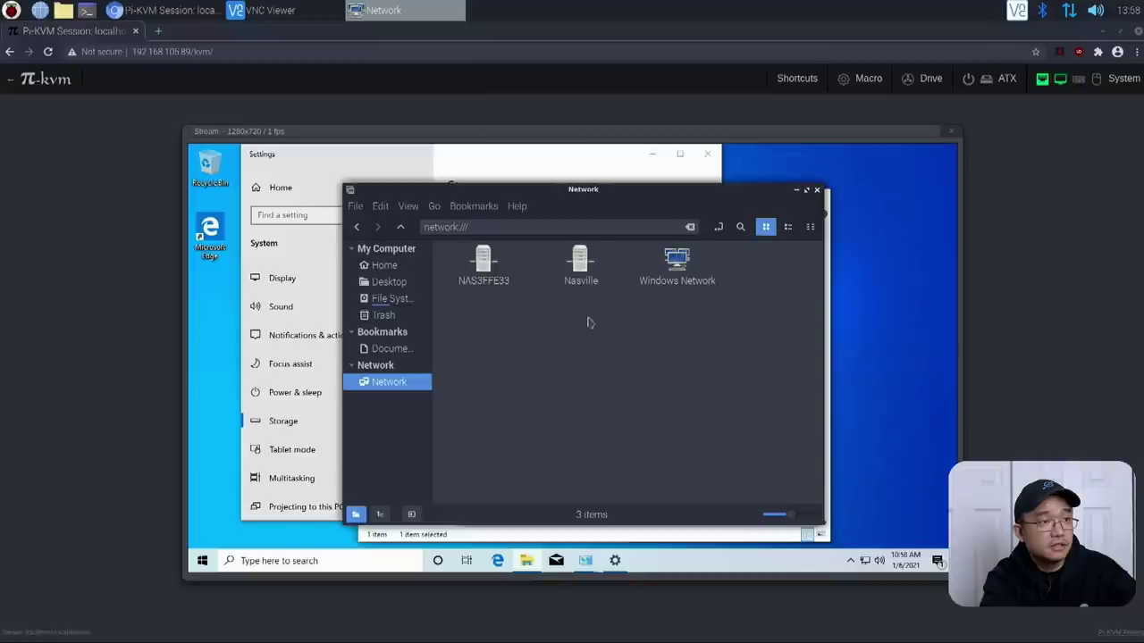
{"action": "left_click", "coordinate": [677, 259]}
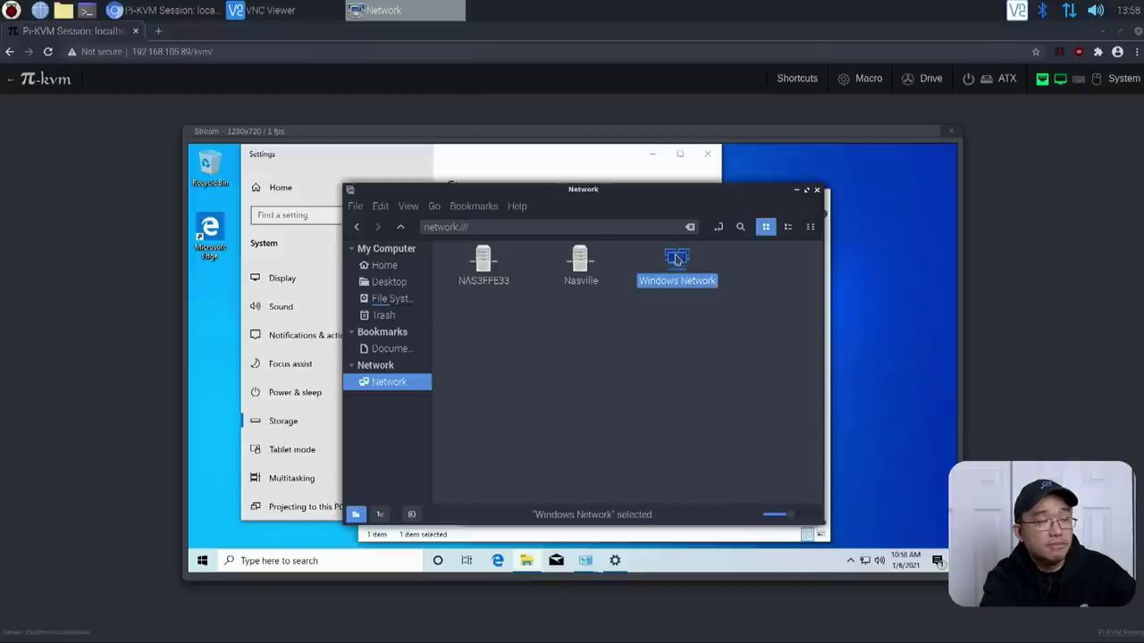
{"action": "double_click", "coordinate": [675, 265]}
{"action": "key", "text": "ctrl+l"}
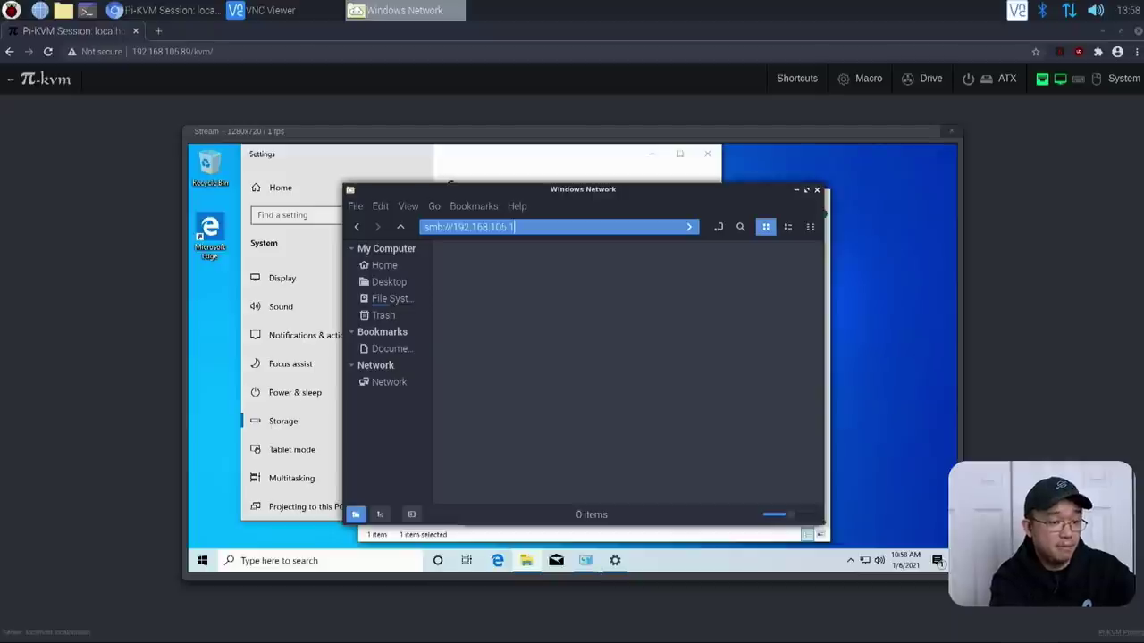
{"action": "key", "text": "Return"}
{"action": "left_click_drag", "start_coordinate": [570, 225], "coordinate": [390, 232]}
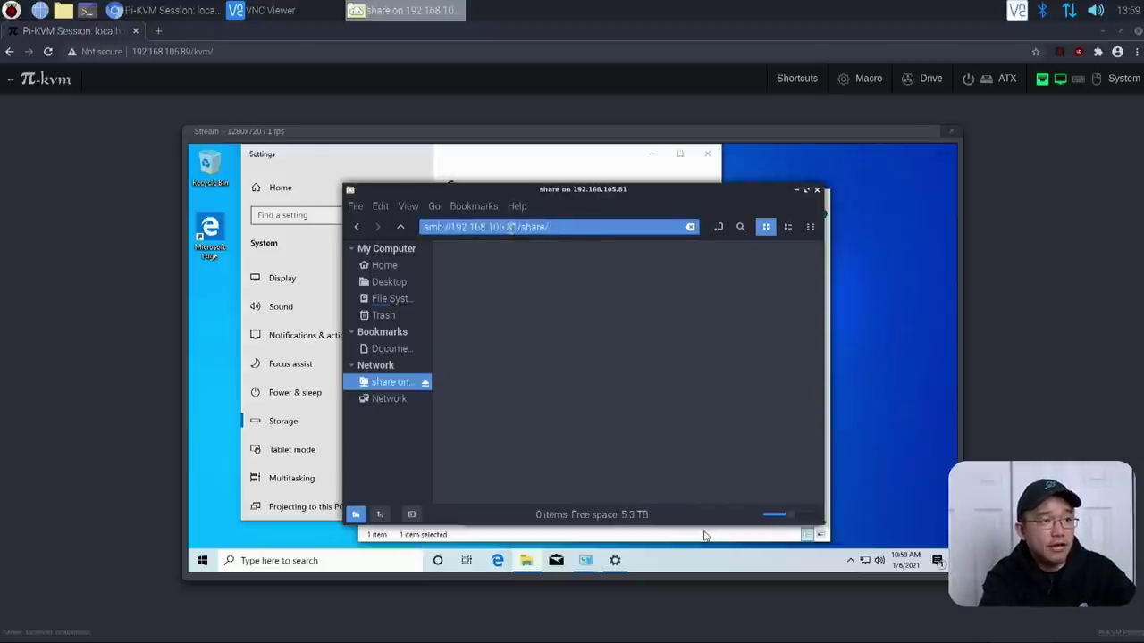
Create an empty document inside the mounted network share from the Raspberry Pi file manager.
{"action": "left_click", "coordinate": [704, 537]}
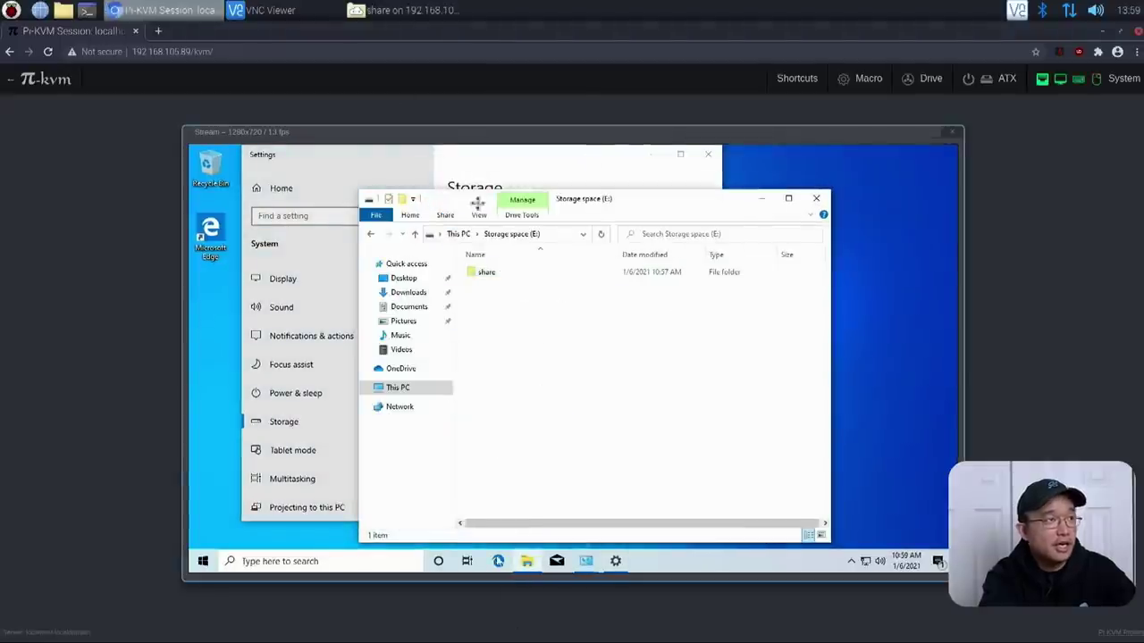
{"action": "left_click", "coordinate": [406, 10]}
{"action": "right_click", "coordinate": [515, 277]}
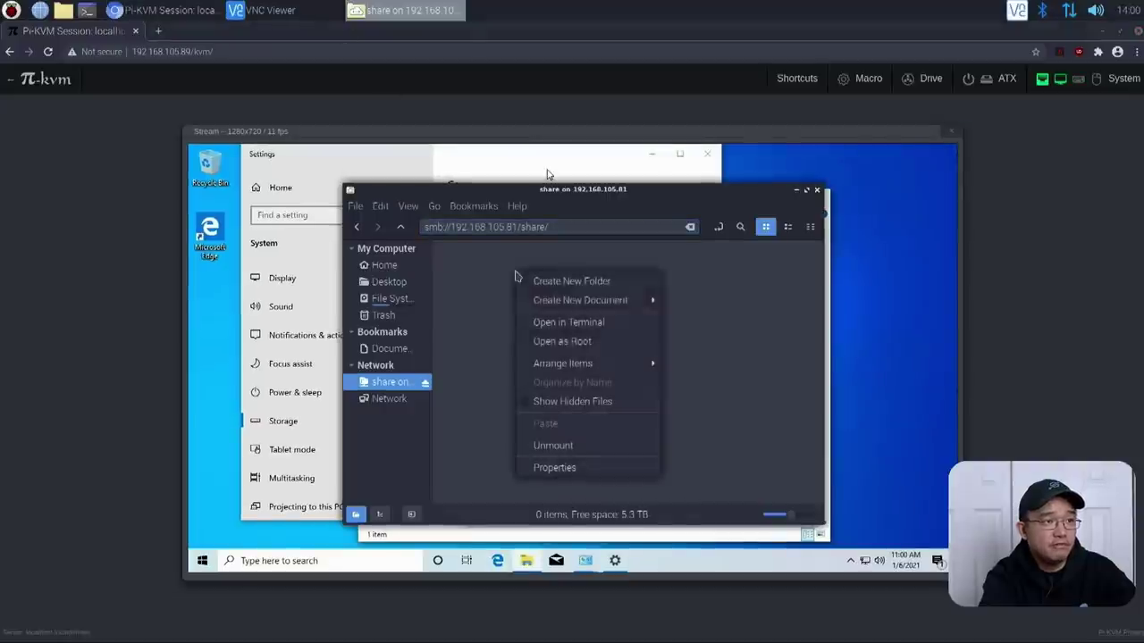
{"action": "mouse_move", "coordinate": [593, 300]}
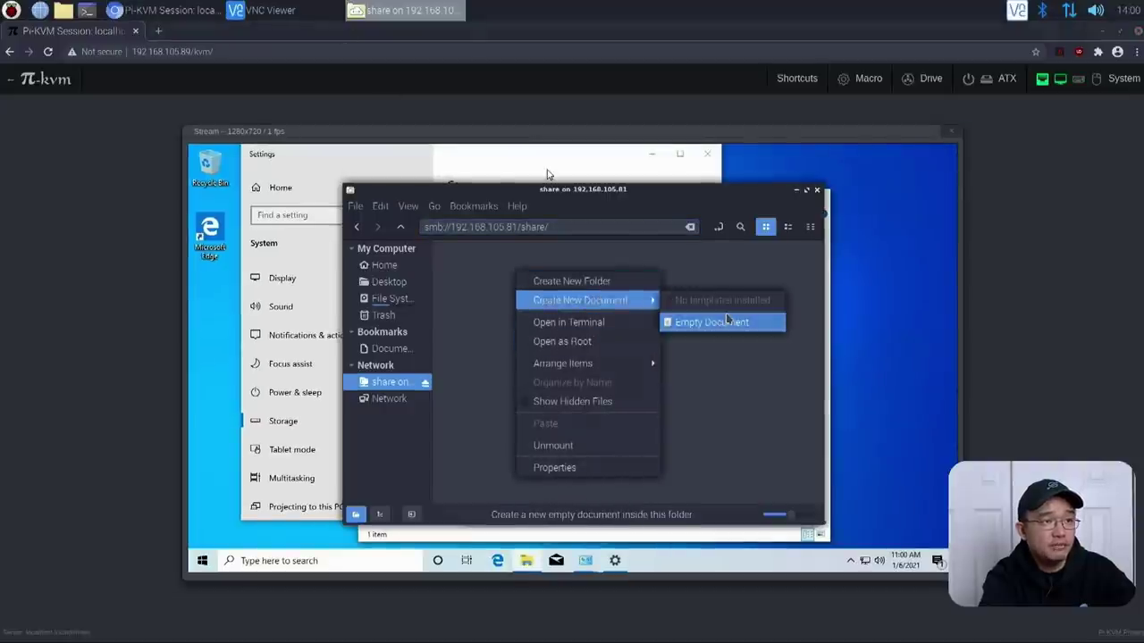
{"action": "left_click", "coordinate": [715, 322]}
Open the share folder on the Windows PC and compare its contents with the Raspberry Pi's view of the share.
{"action": "key", "text": "alt+Tab"}
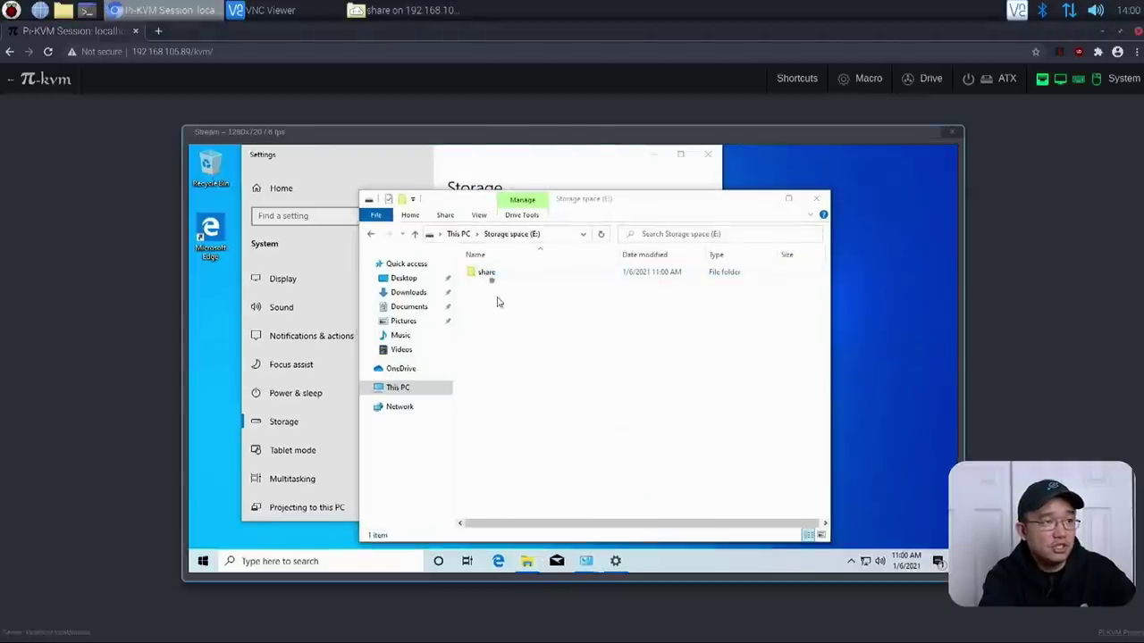
{"action": "double_click", "coordinate": [491, 274]}
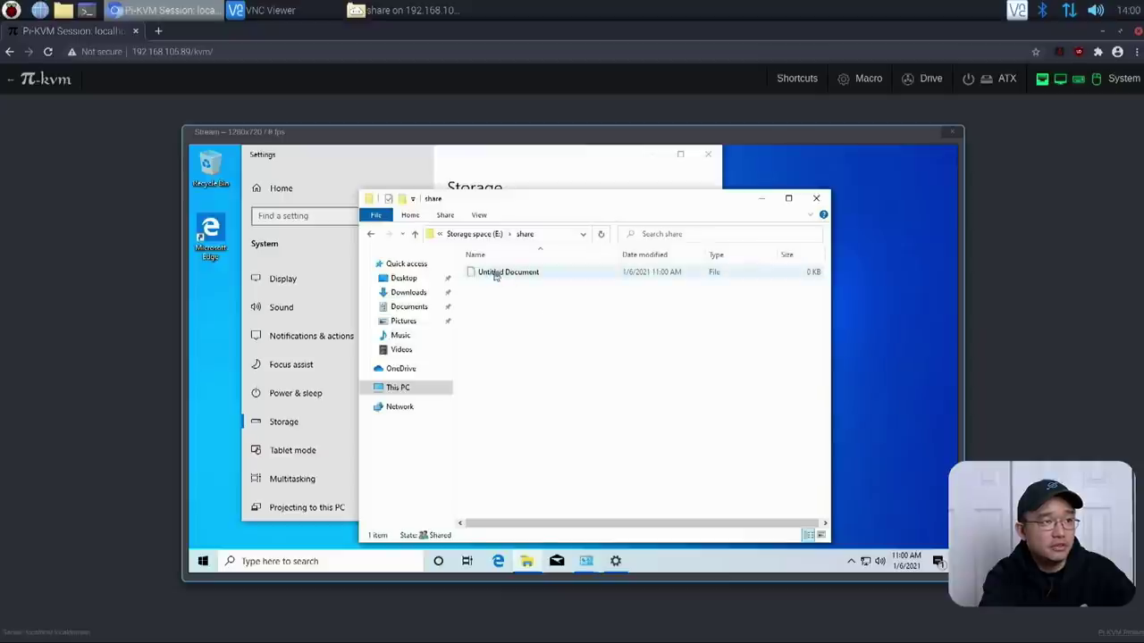
{"action": "left_click", "coordinate": [495, 272]}
{"action": "key", "text": "alt+Tab"}
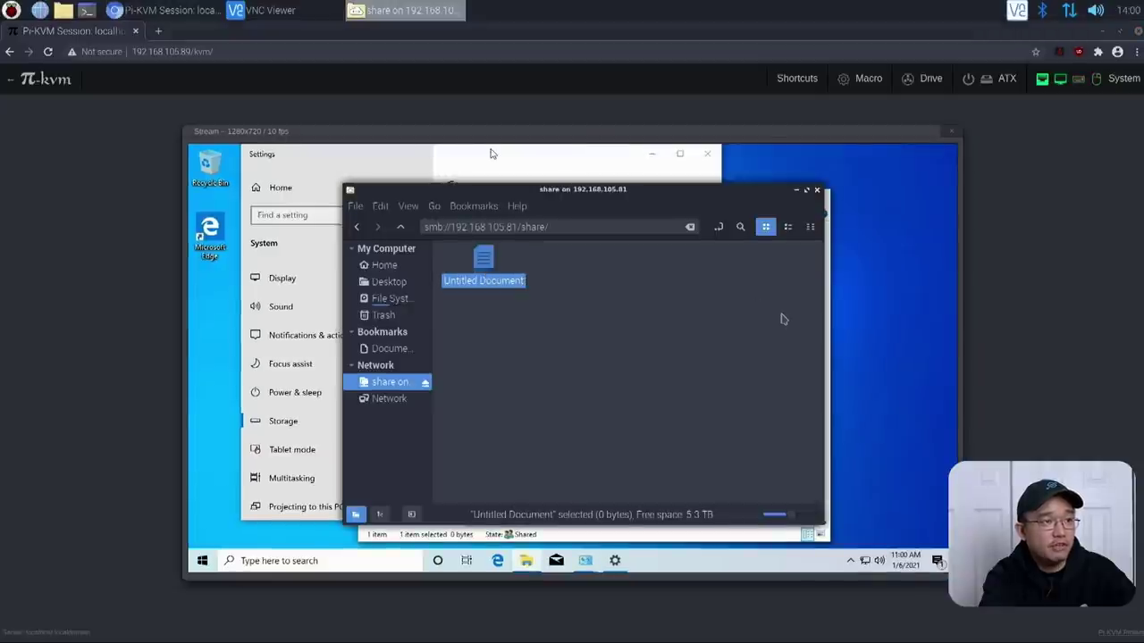
{"action": "left_click_drag", "start_coordinate": [664, 196], "coordinate": [466, 194]}
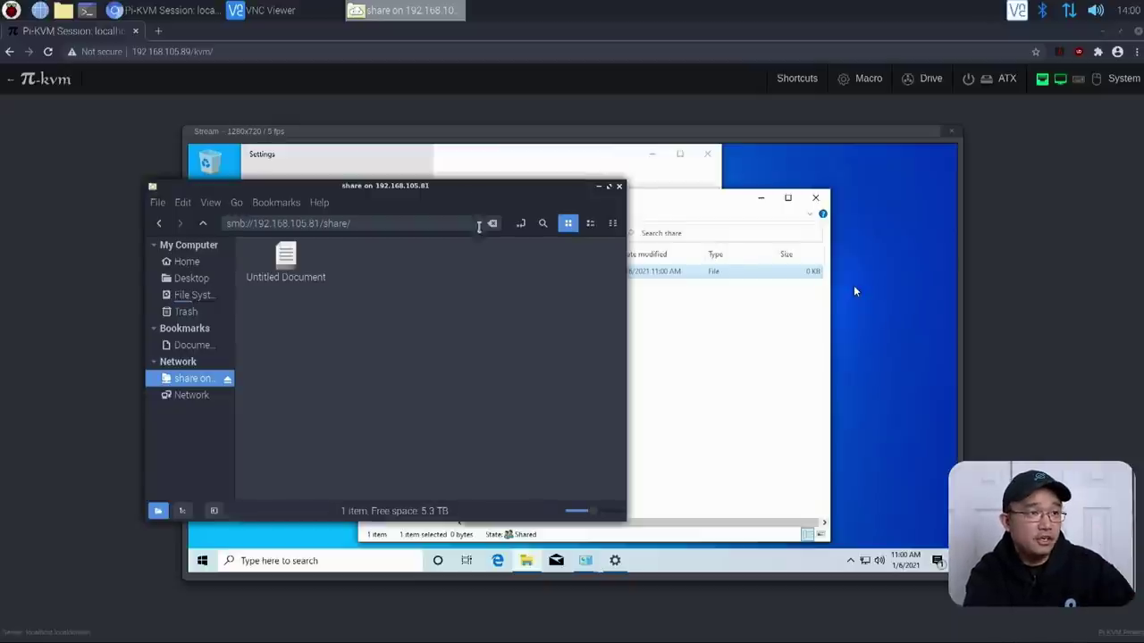
{"action": "key", "text": "alt+Tab"}
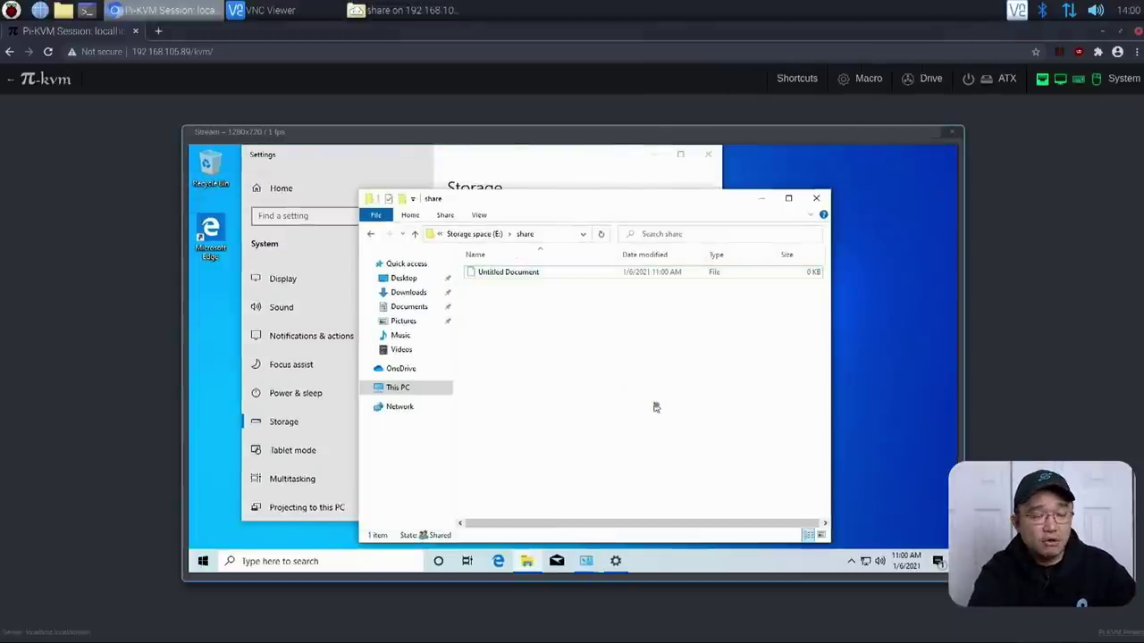
Open the advanced power settings of the Balanced plan from the Windows Power & sleep settings.
{"action": "left_click", "coordinate": [349, 487]}
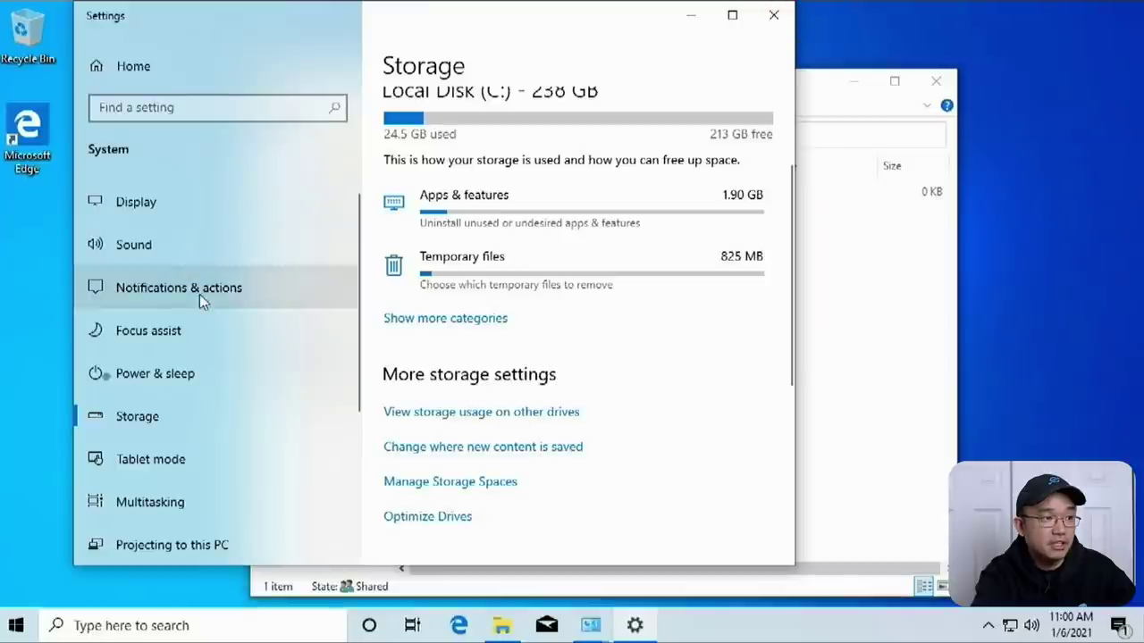
{"action": "left_click", "coordinate": [132, 382]}
{"action": "scroll", "coordinate": [621, 381], "scroll_direction": "up", "scroll_amount": 3}
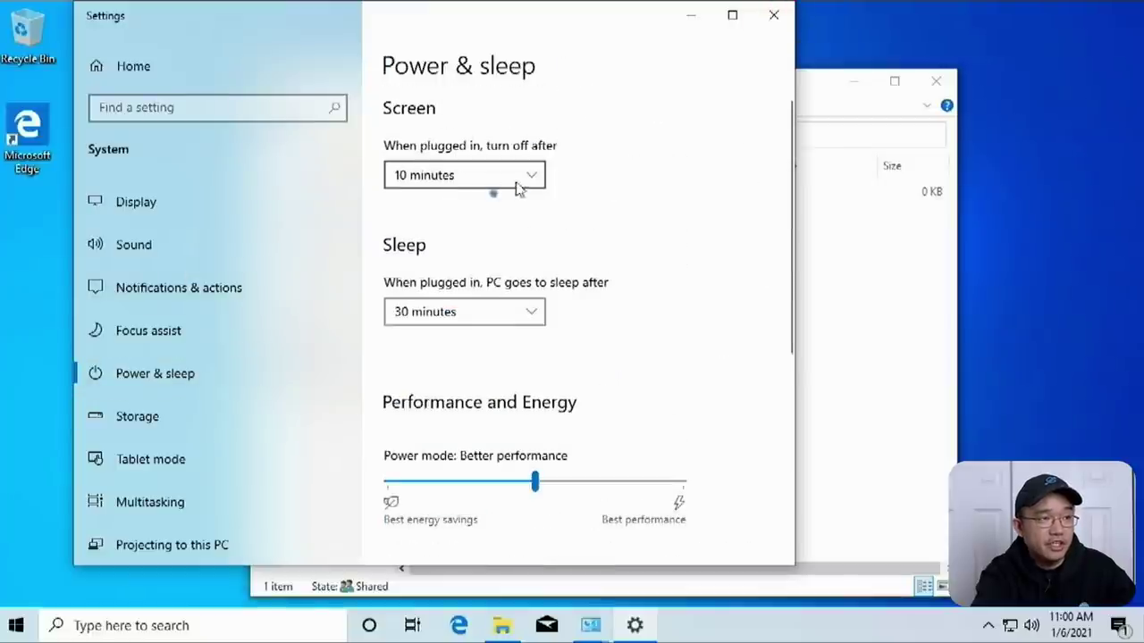
{"action": "scroll", "coordinate": [538, 305], "scroll_direction": "down", "scroll_amount": 5}
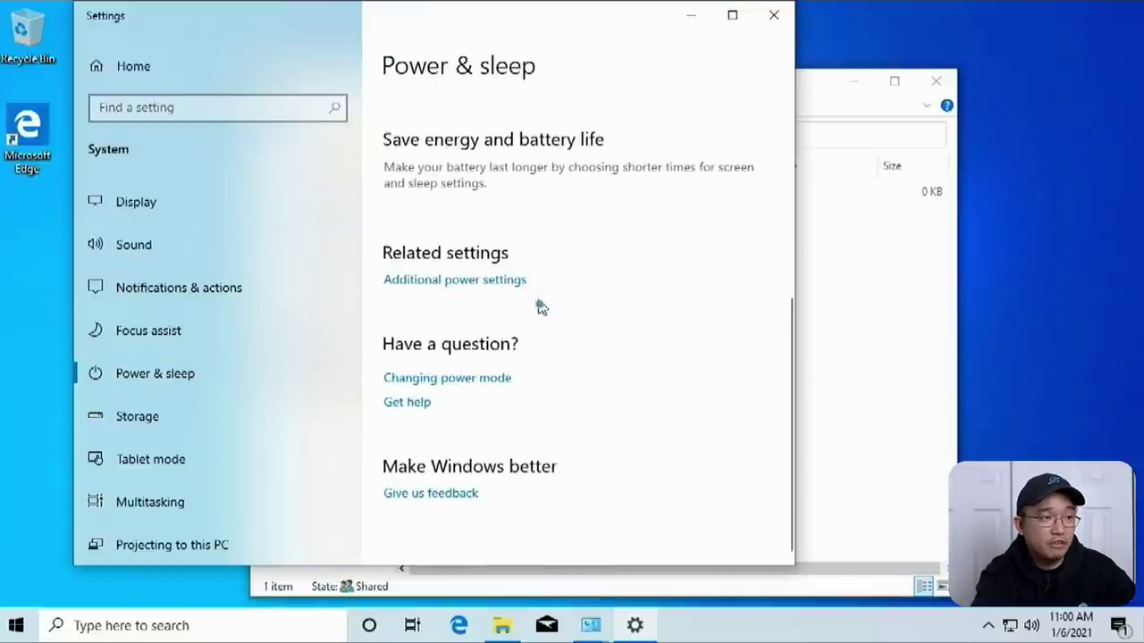
{"action": "left_click", "coordinate": [482, 284]}
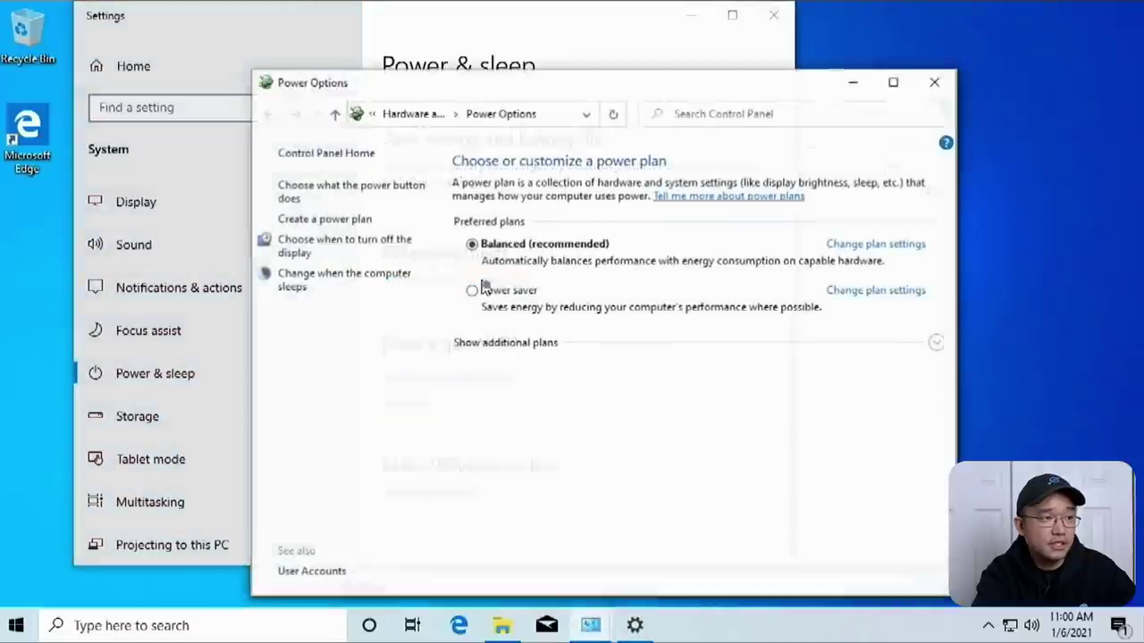
{"action": "left_click", "coordinate": [892, 247]}
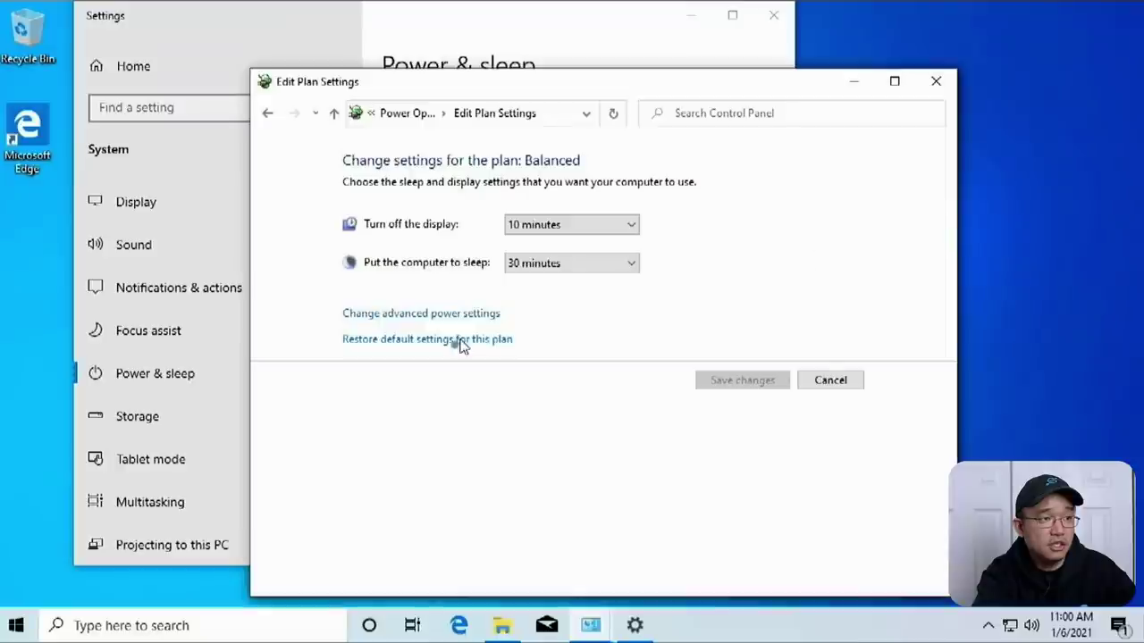
{"action": "left_click", "coordinate": [443, 320]}
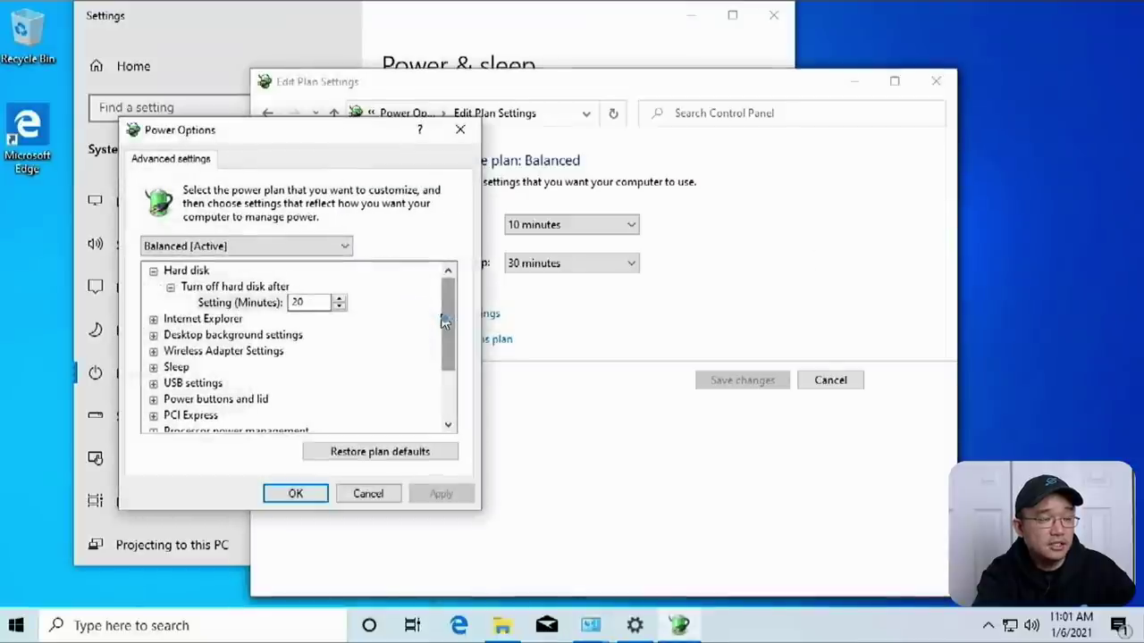
{"action": "left_click_drag", "start_coordinate": [349, 131], "coordinate": [309, 77]}
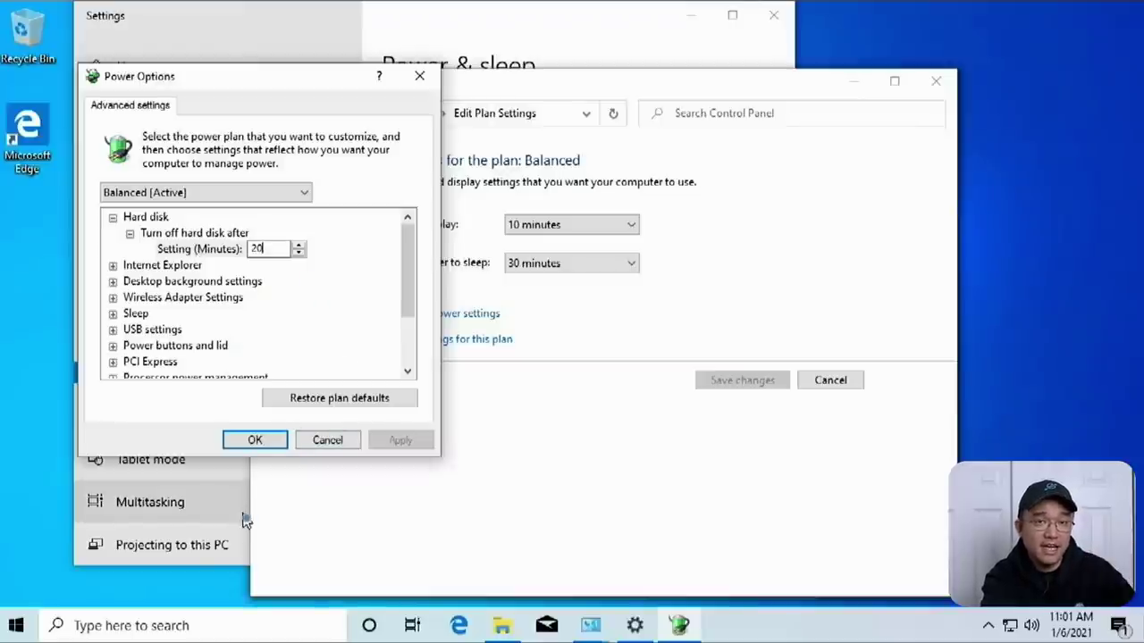
Set the Balanced plan's Sleep after setting to 0 minutes in the advanced power settings.
{"action": "mouse_move", "coordinate": [406, 259]}
{"action": "left_mouse_down"}
{"action": "mouse_move", "coordinate": [401, 300]}
{"action": "mouse_move", "coordinate": [399, 254]}
{"action": "left_mouse_up"}
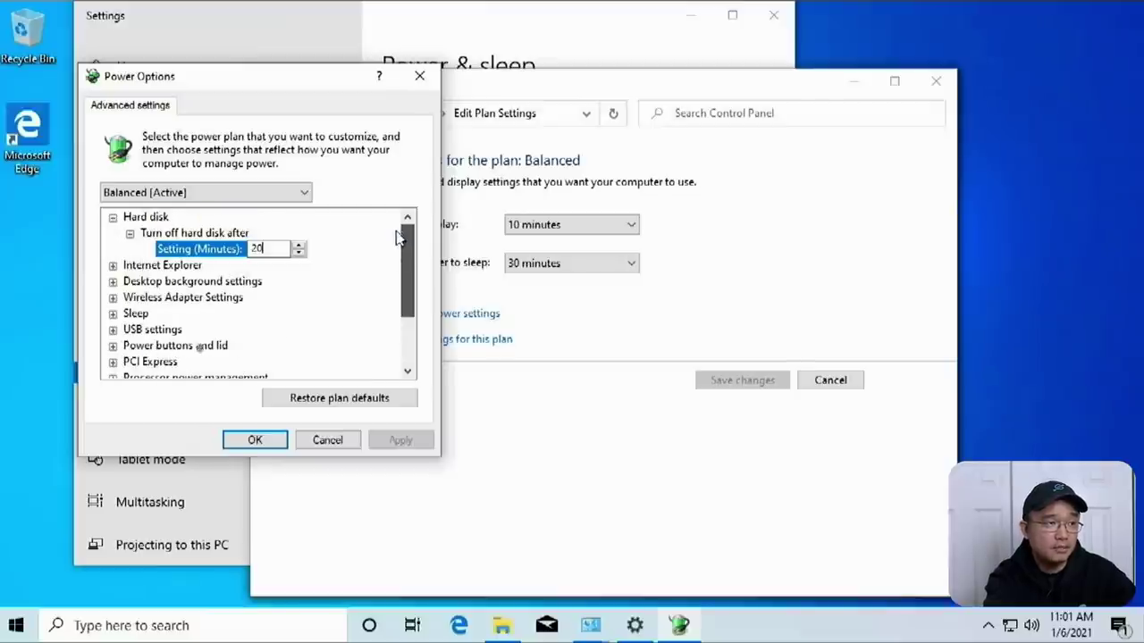
{"action": "left_click", "coordinate": [113, 313]}
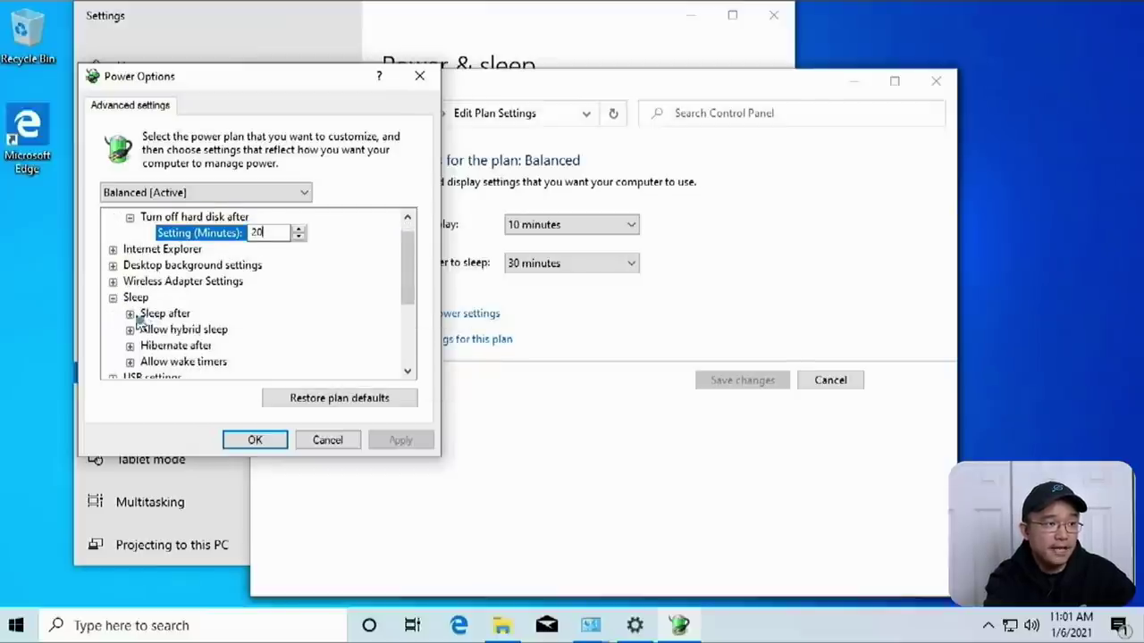
{"action": "left_click", "coordinate": [130, 314]}
{"action": "left_click", "coordinate": [176, 329]}
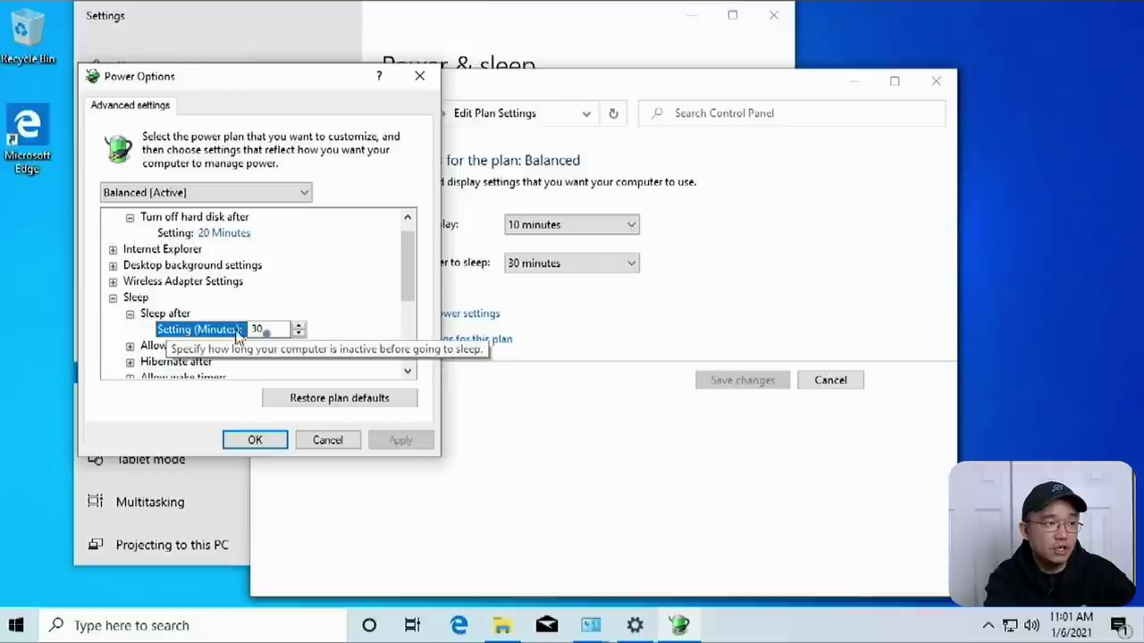
{"action": "type", "text": "0"}
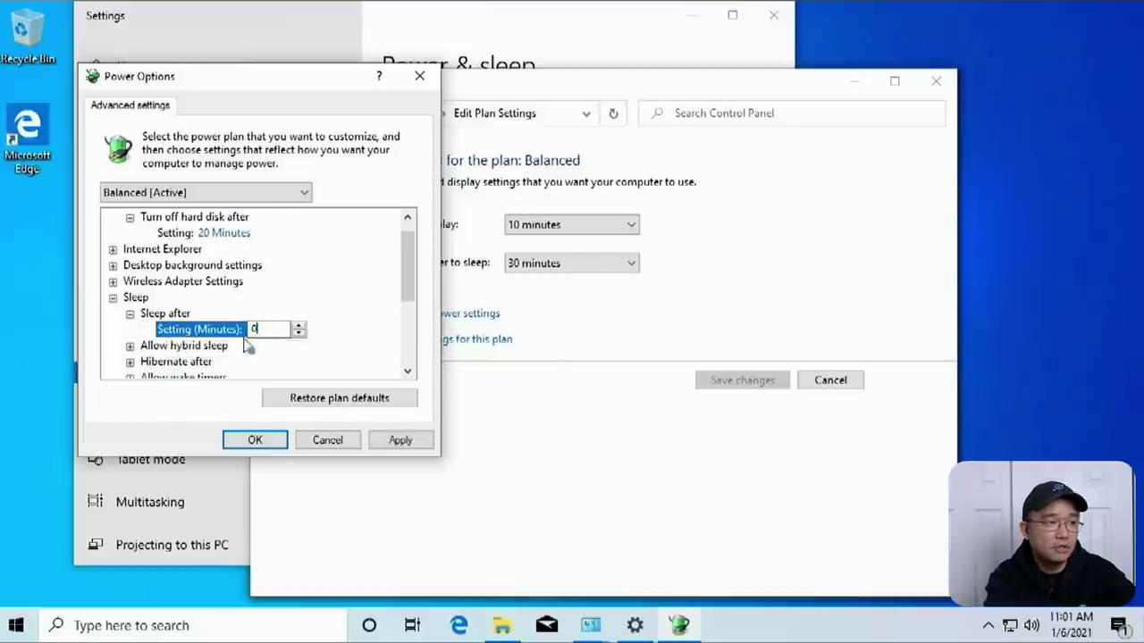
Review the Hibernate after and Allow wake timers settings, and apply the changes to the Balanced plan.
{"action": "left_click", "coordinate": [130, 362]}
{"action": "scroll", "coordinate": [201, 349], "scroll_direction": "down", "scroll_amount": 3}
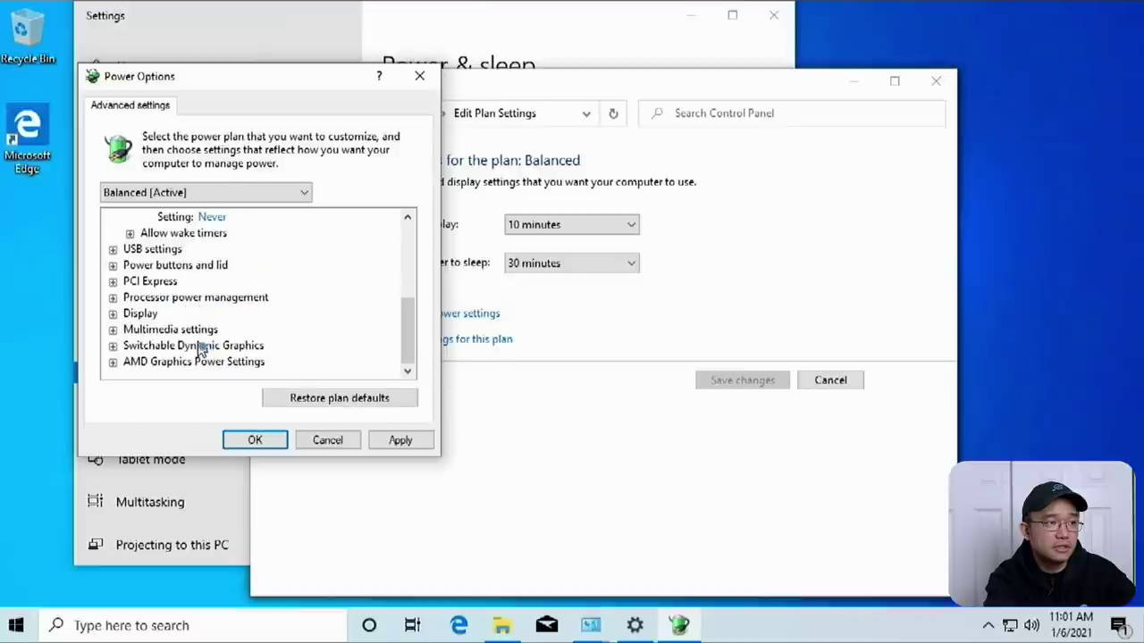
{"action": "left_click", "coordinate": [130, 233]}
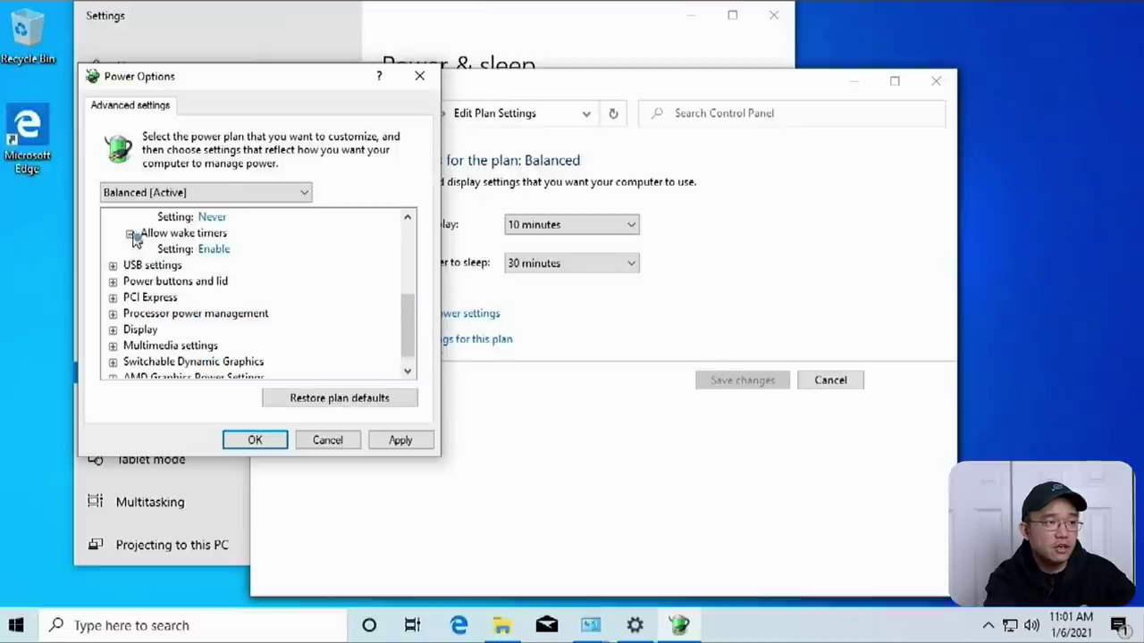
{"action": "left_click", "coordinate": [393, 446]}
{"action": "left_click", "coordinate": [252, 440]}
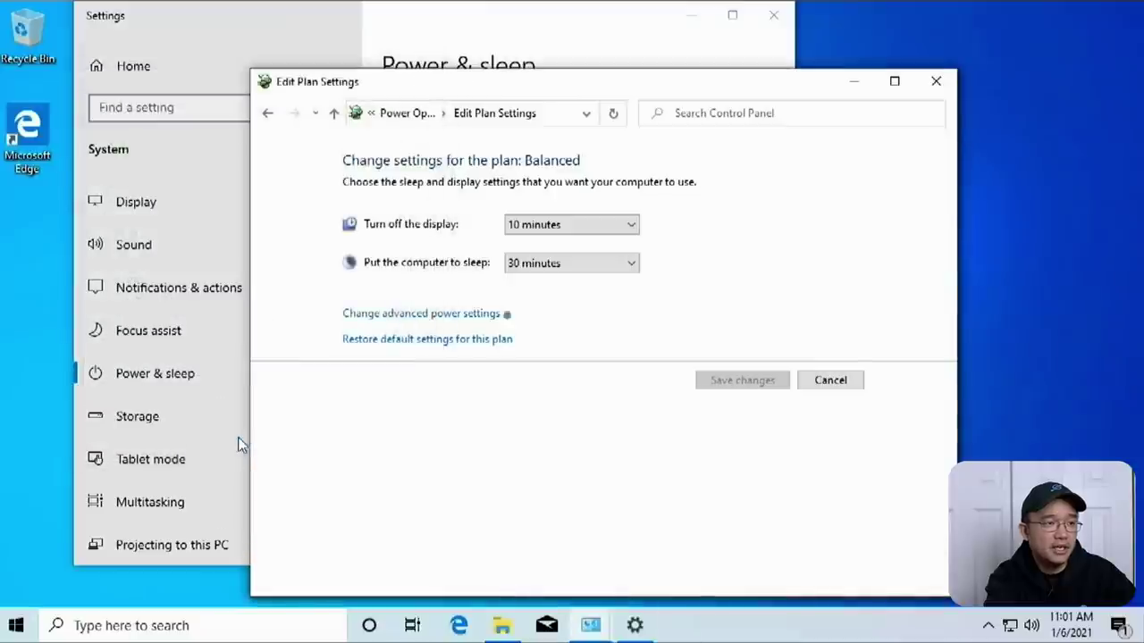
Reopen the Balanced plan's settings to check its sleep timeout, and return to the power plan overview.
{"action": "left_click", "coordinate": [333, 114]}
{"action": "left_click", "coordinate": [846, 249]}
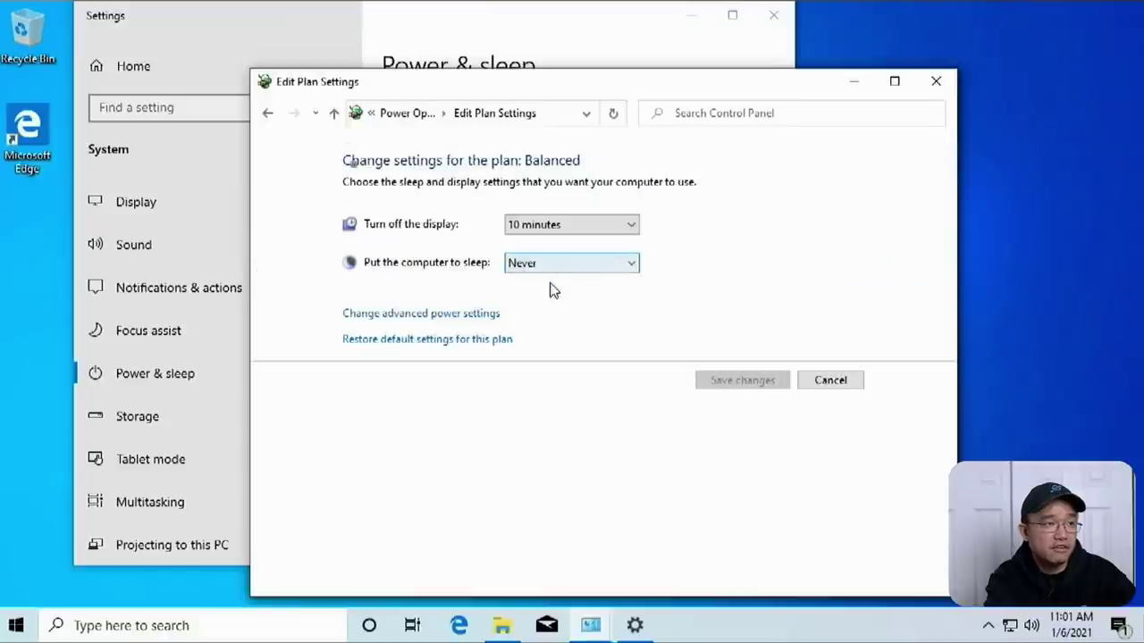
{"action": "left_click", "coordinate": [334, 114]}
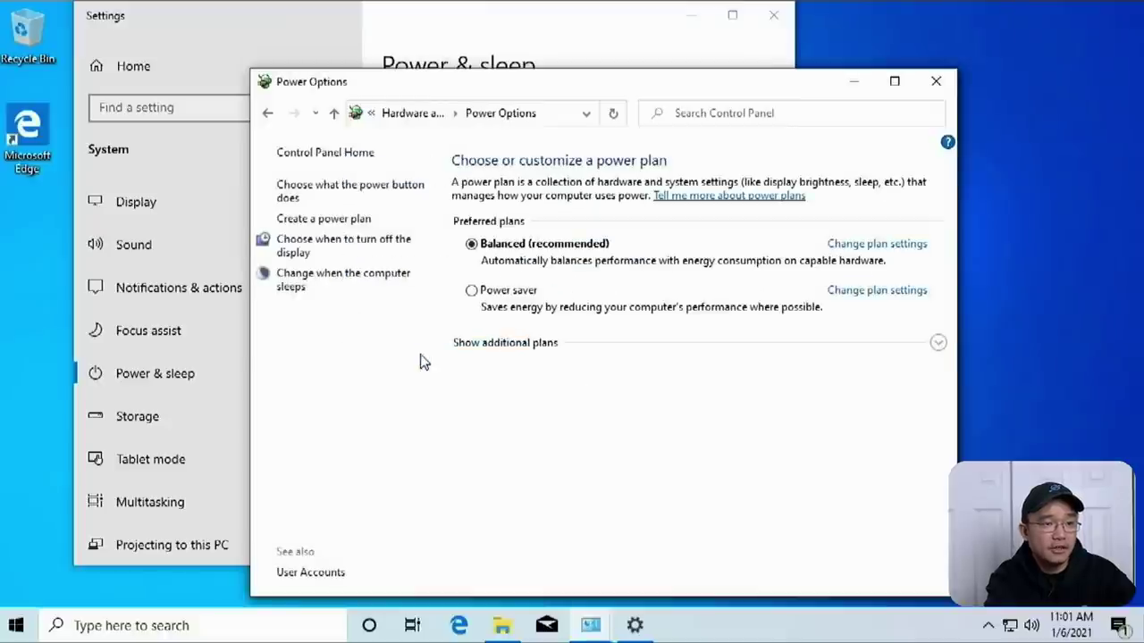
Open the Network Connections adapter list from the Network & Internet status settings.
{"action": "right_click", "coordinate": [1010, 628]}
{"action": "left_click", "coordinate": [947, 603]}
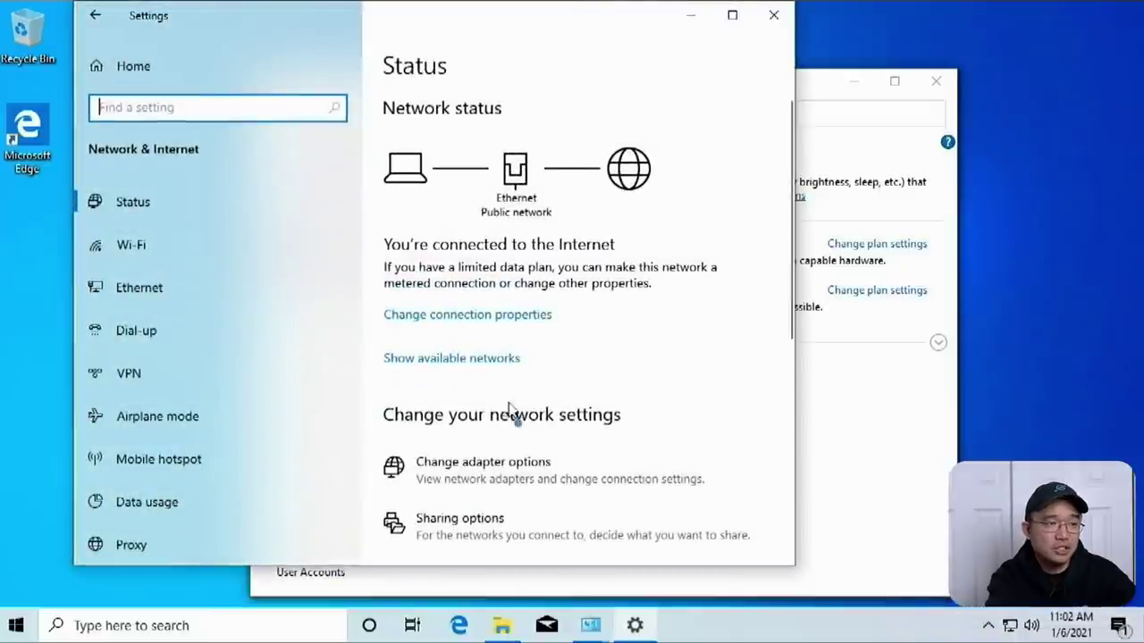
{"action": "right_click", "coordinate": [1010, 628]}
{"action": "left_click", "coordinate": [934, 481]}
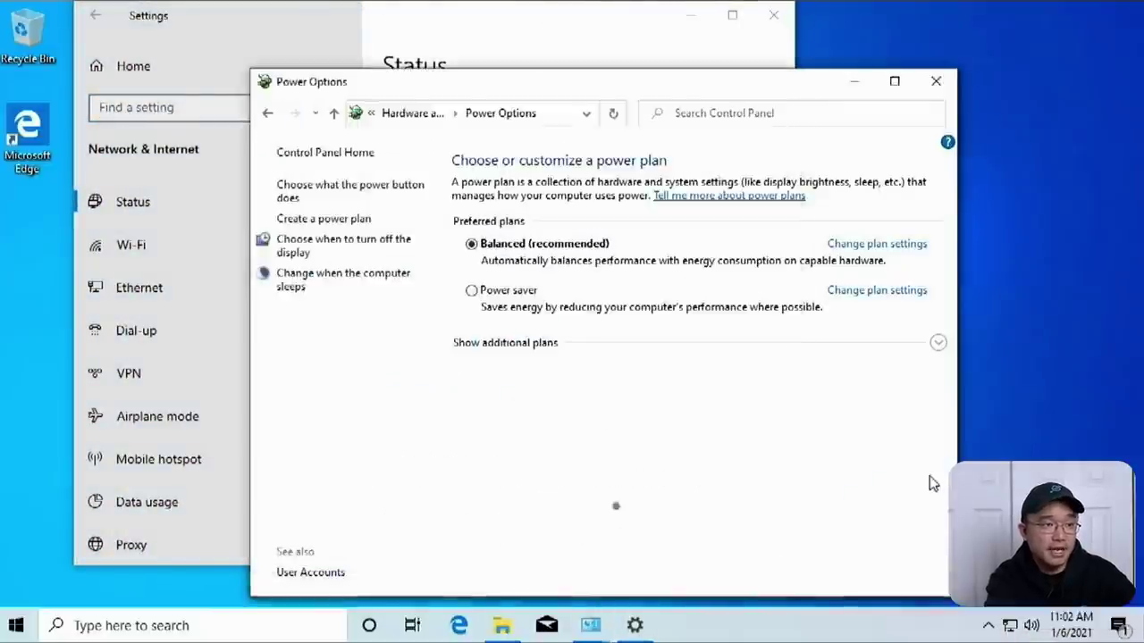
{"action": "left_click", "coordinate": [433, 29]}
{"action": "left_click", "coordinate": [521, 476]}
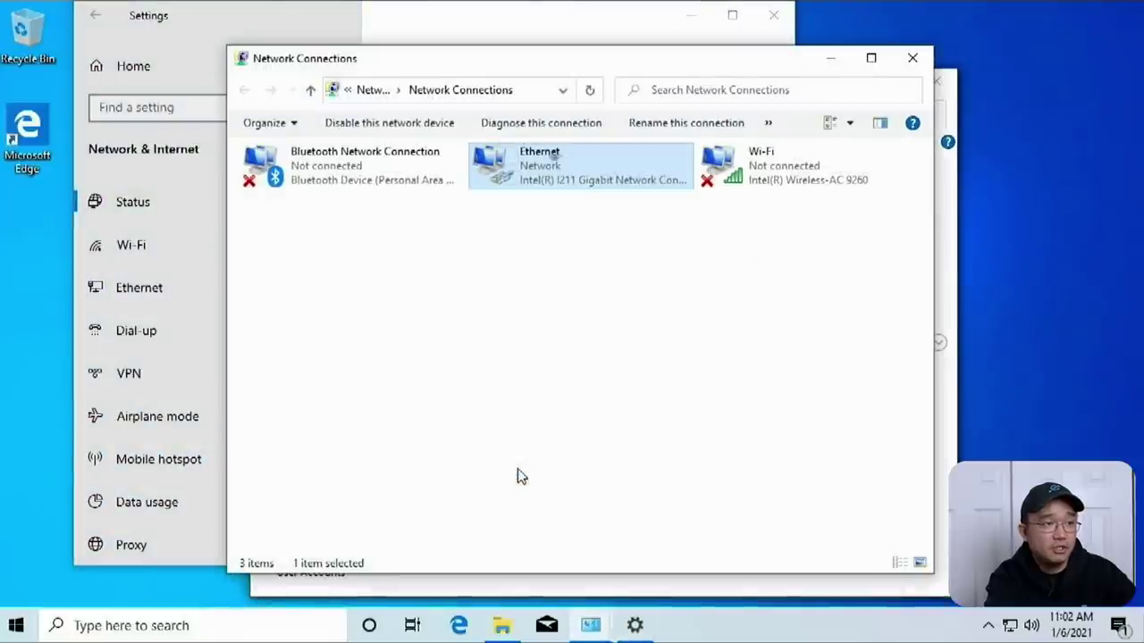
Disable "Allow the computer to turn off this device to save power" for the Ethernet connection's Intel I211 adapter.
{"action": "right_click", "coordinate": [554, 156]}
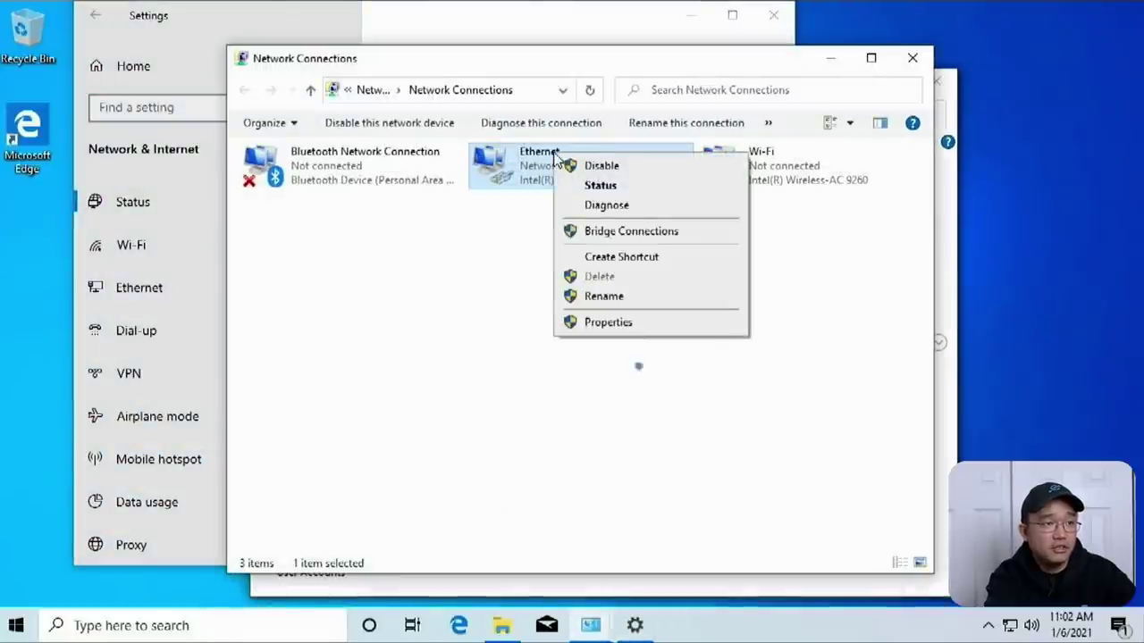
{"action": "left_click", "coordinate": [610, 328]}
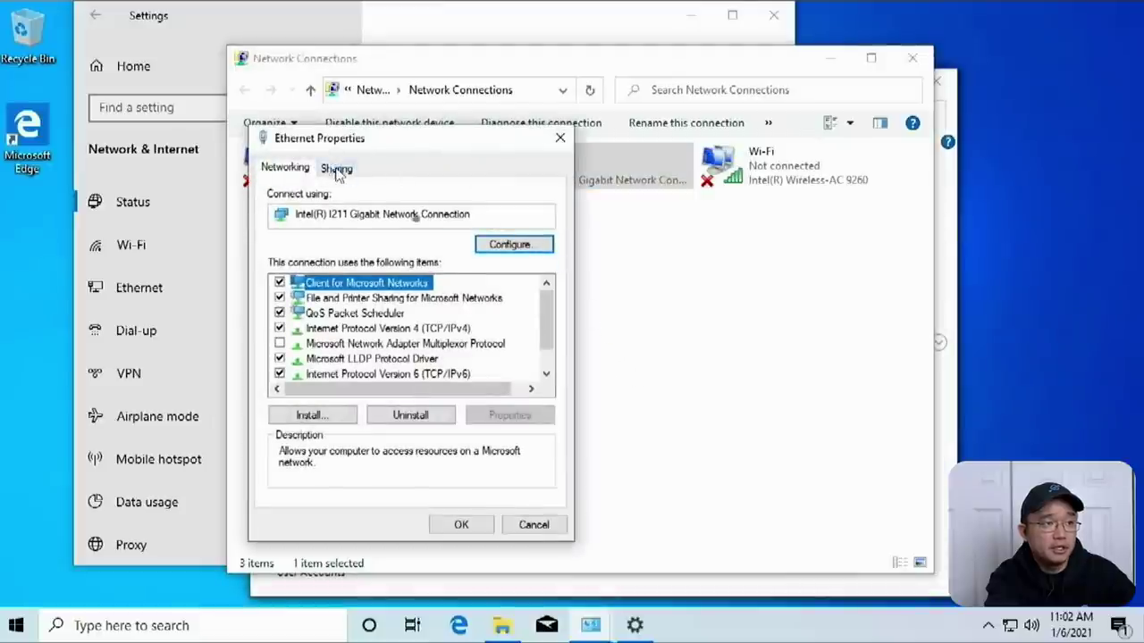
{"action": "left_click", "coordinate": [492, 245]}
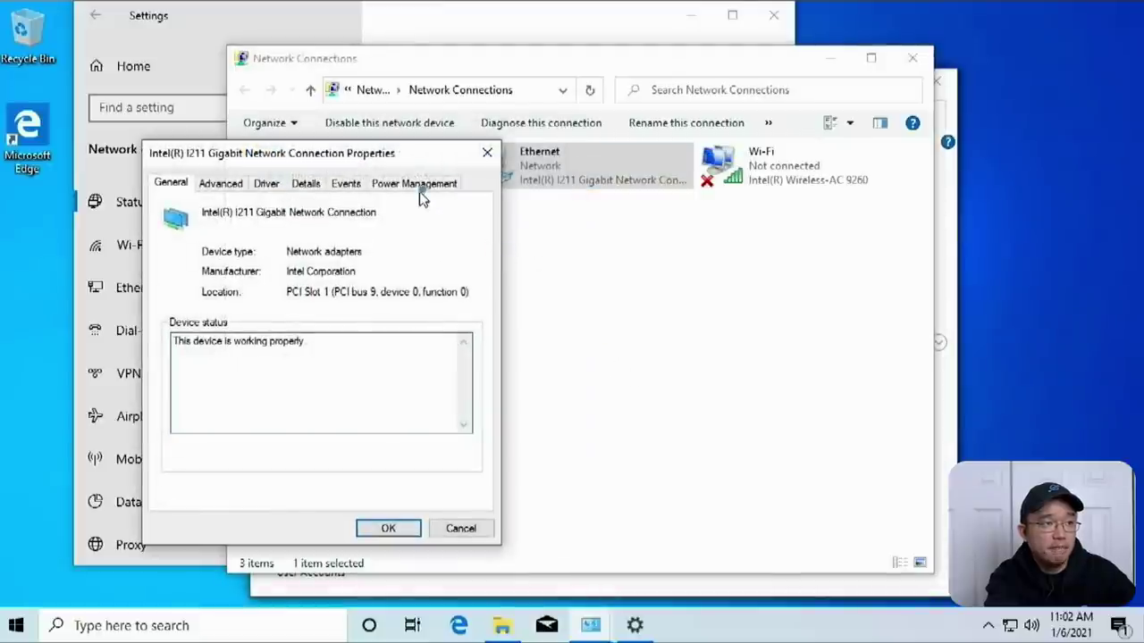
{"action": "left_click", "coordinate": [420, 185]}
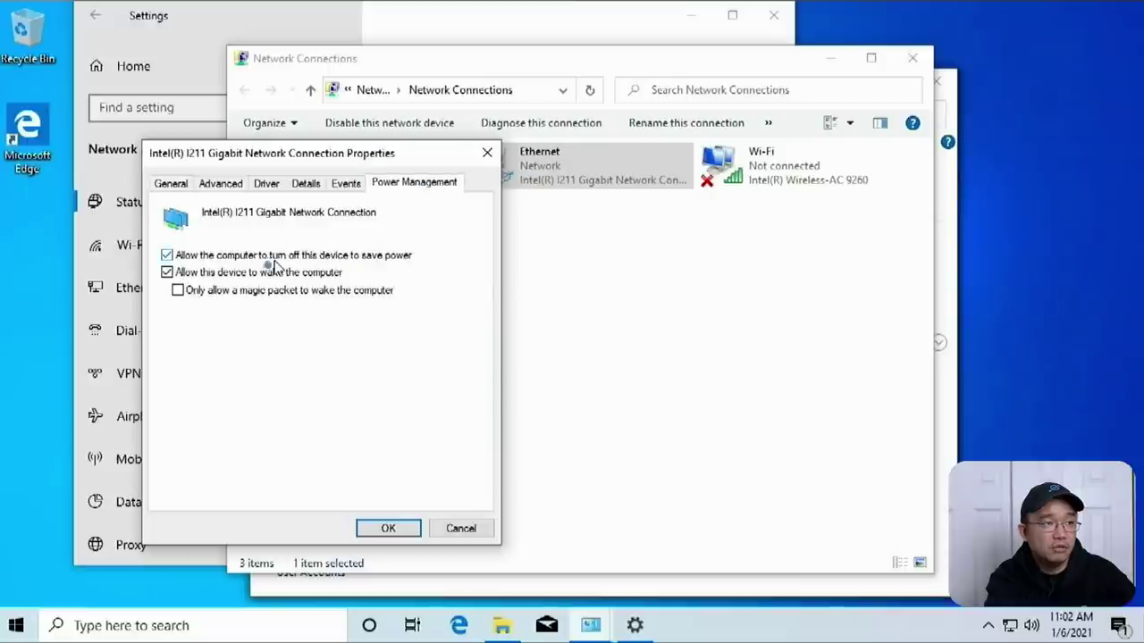
{"action": "left_click", "coordinate": [167, 256]}
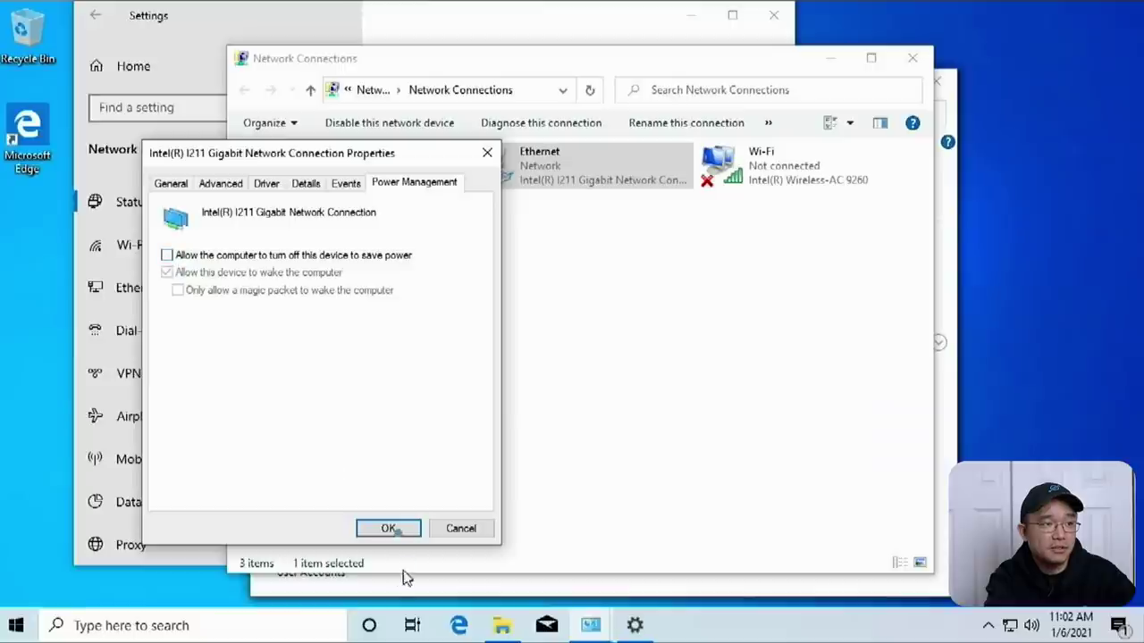
{"action": "left_click", "coordinate": [390, 529]}
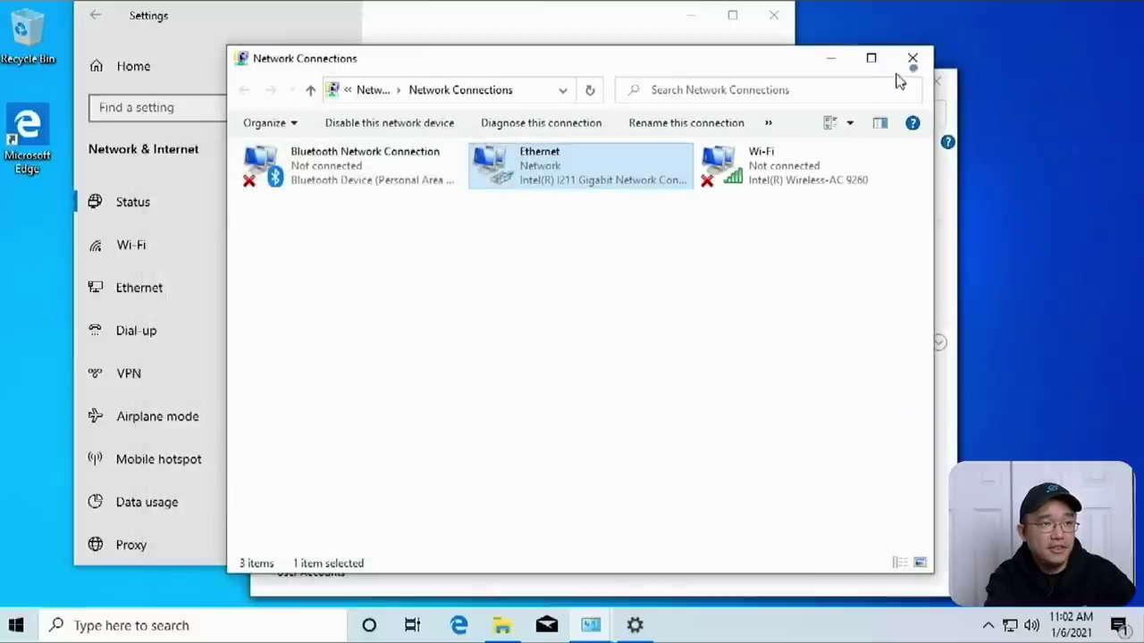